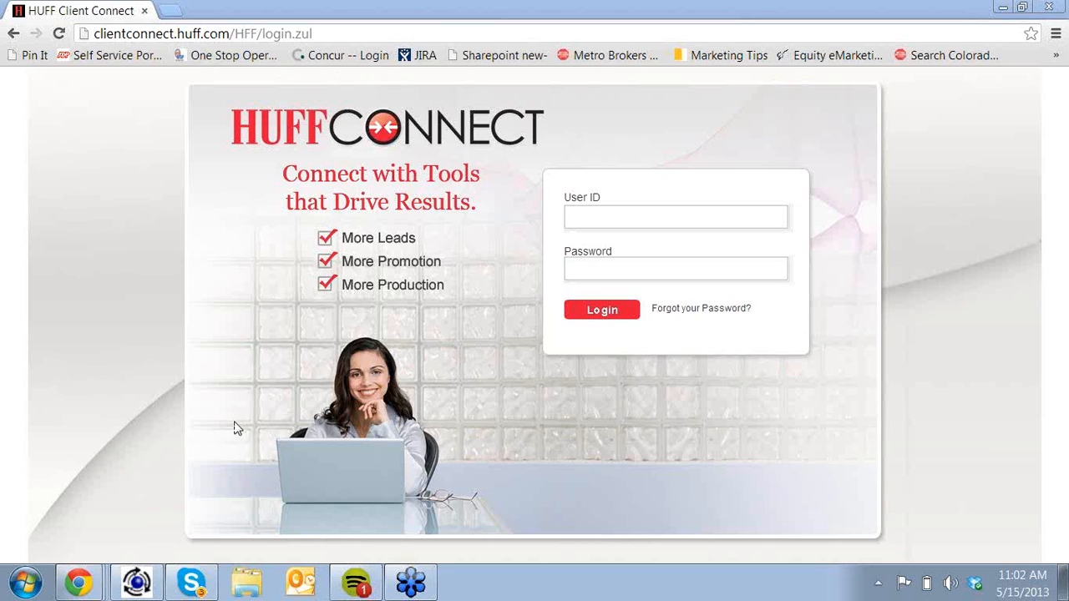
# Minimize the HUFF Client Connect window, switch to the SharperAgent window for Huff Realty and open the My Profile page.
pyautogui.moveTo(79, 583)
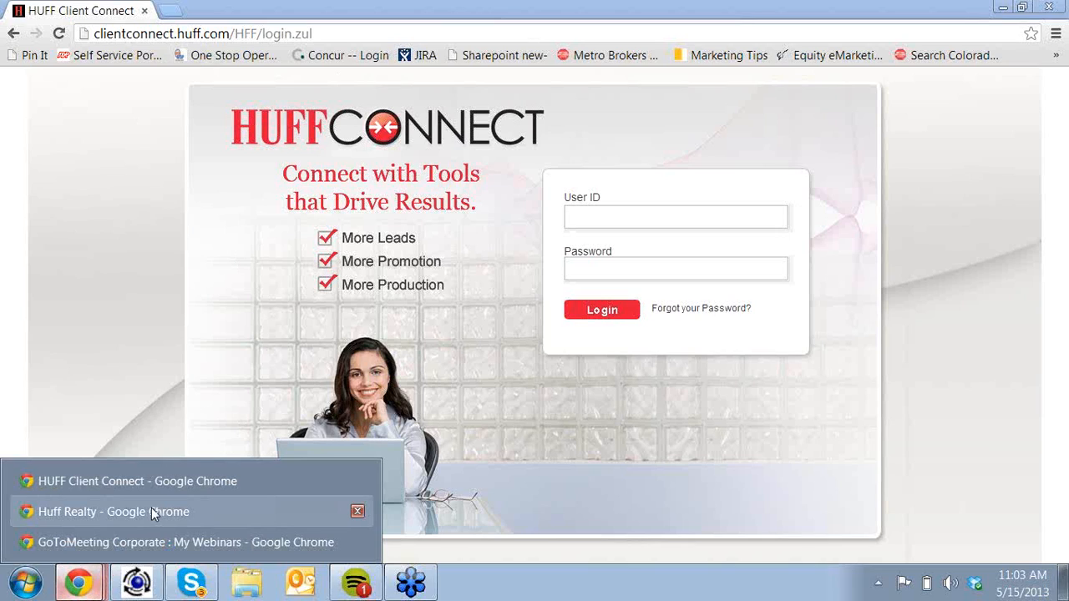
pyautogui.click(150, 483)
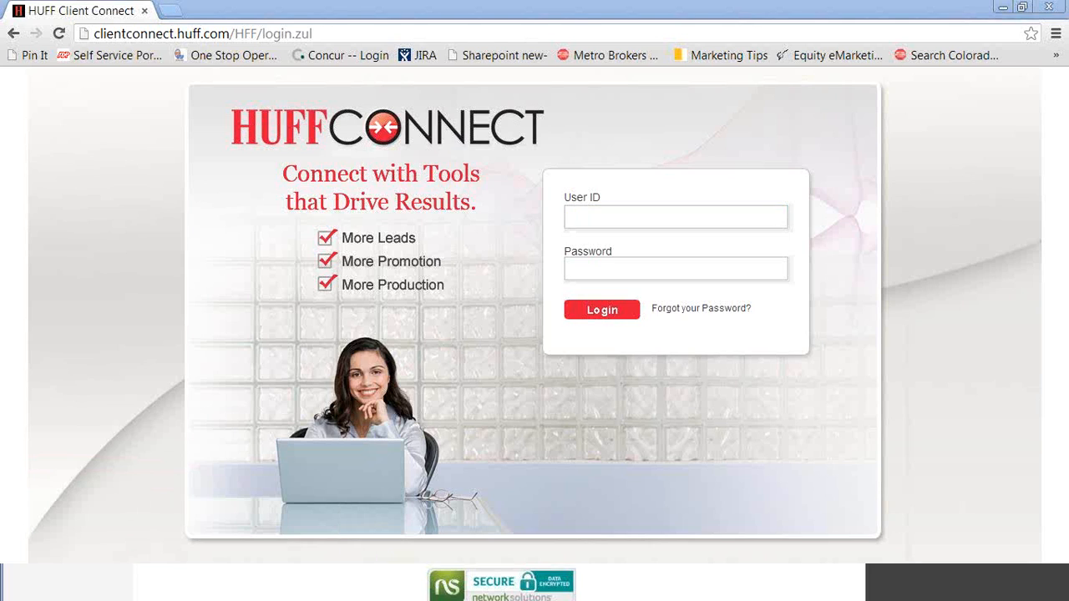
pyautogui.click(1005, 9)
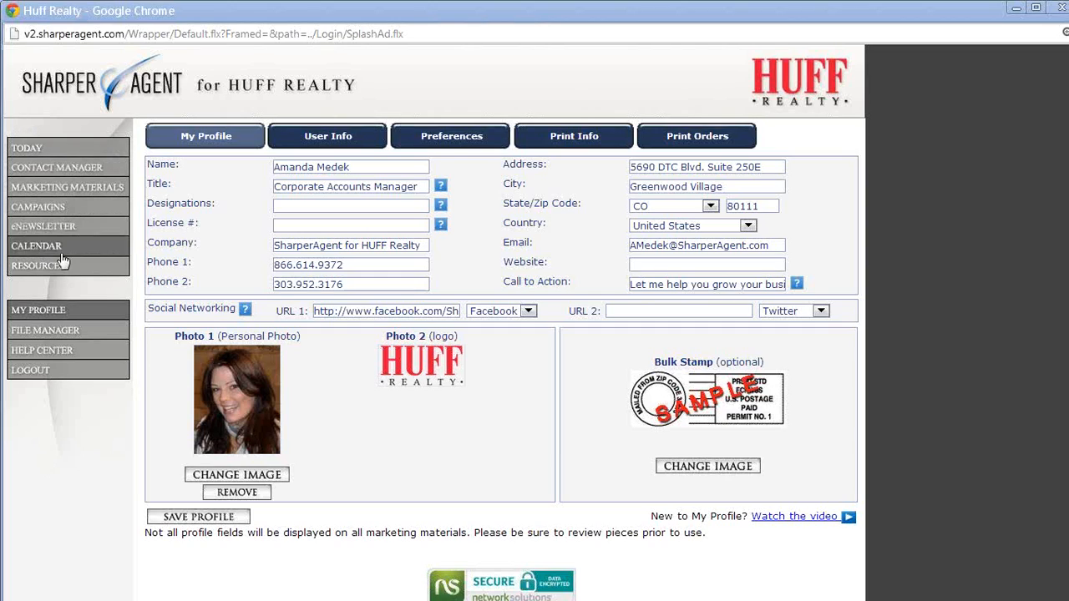
pyautogui.click(60, 313)
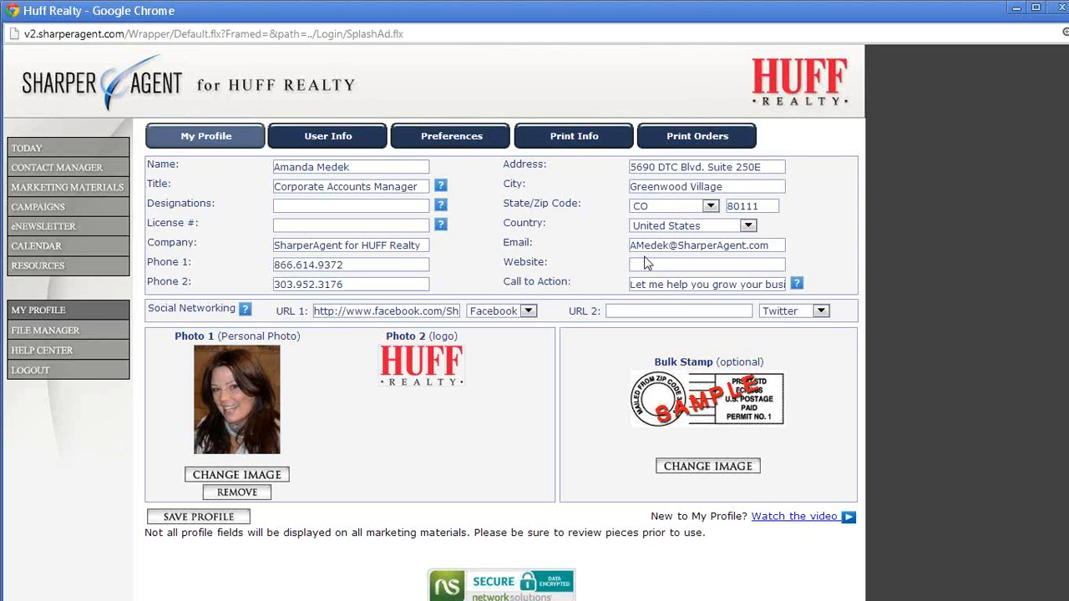
# Examine the profile's email, phone, Call to Action and Social Networking URL fields, including the Facebook network choice.
pyautogui.moveTo(630, 245); pyautogui.dragTo(643, 245)
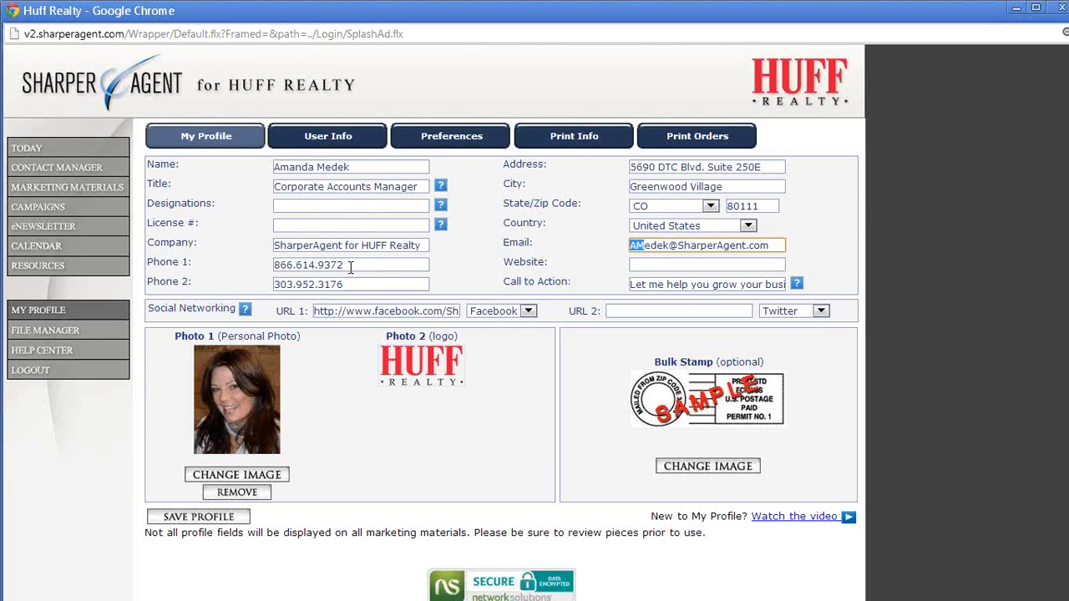
pyautogui.moveTo(348, 264); pyautogui.dragTo(257, 285)
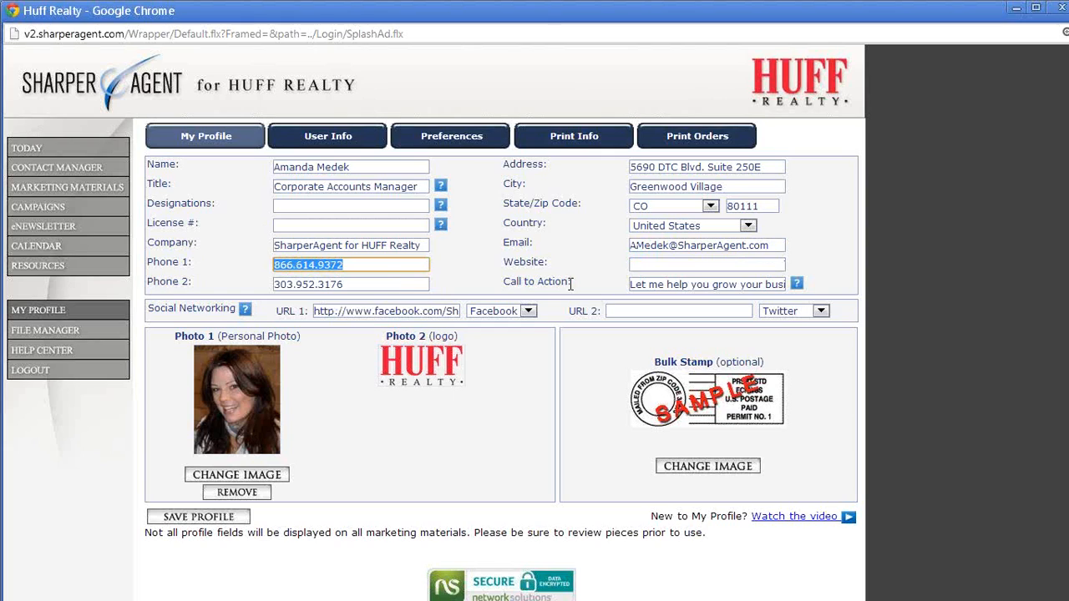
pyautogui.moveTo(568, 285); pyautogui.dragTo(502, 284)
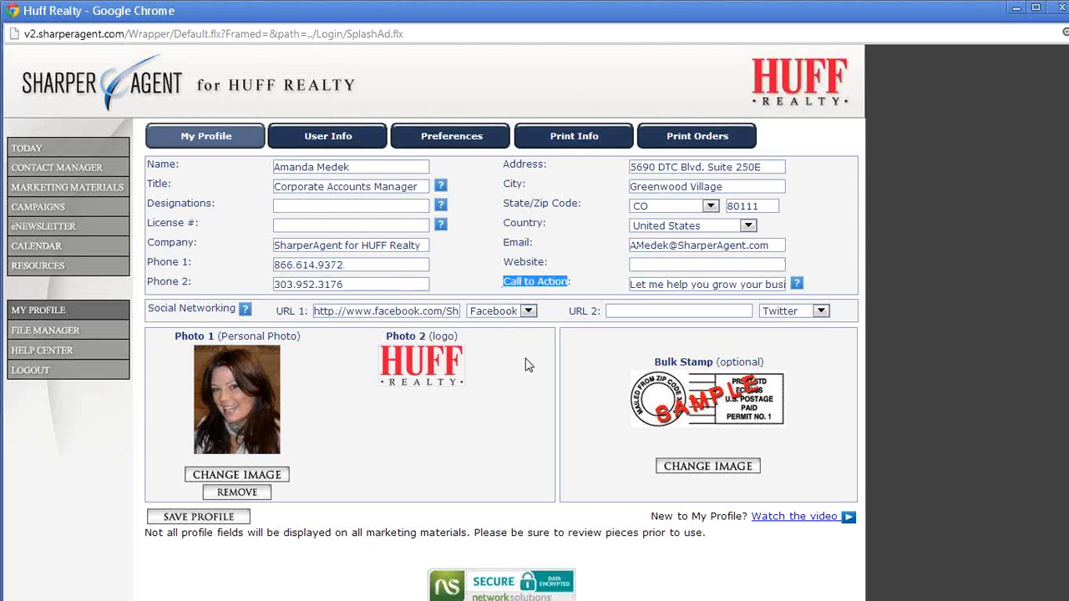
pyautogui.moveTo(696, 285); pyautogui.dragTo(832, 285)
pyautogui.click(832, 285)
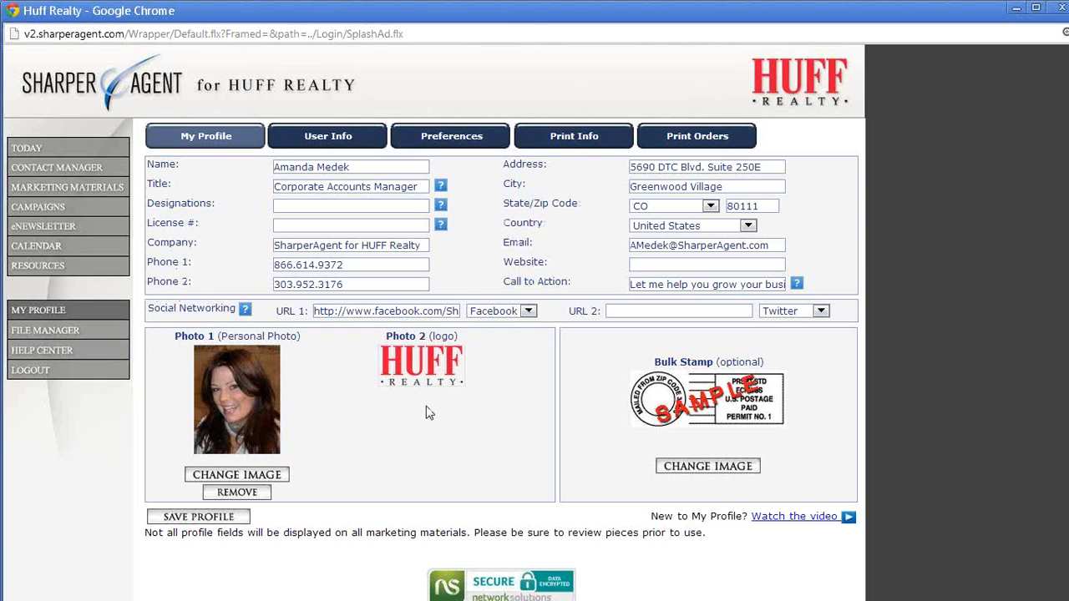
pyautogui.click(527, 310)
pyautogui.click(529, 310)
pyautogui.tripleClick(357, 312)
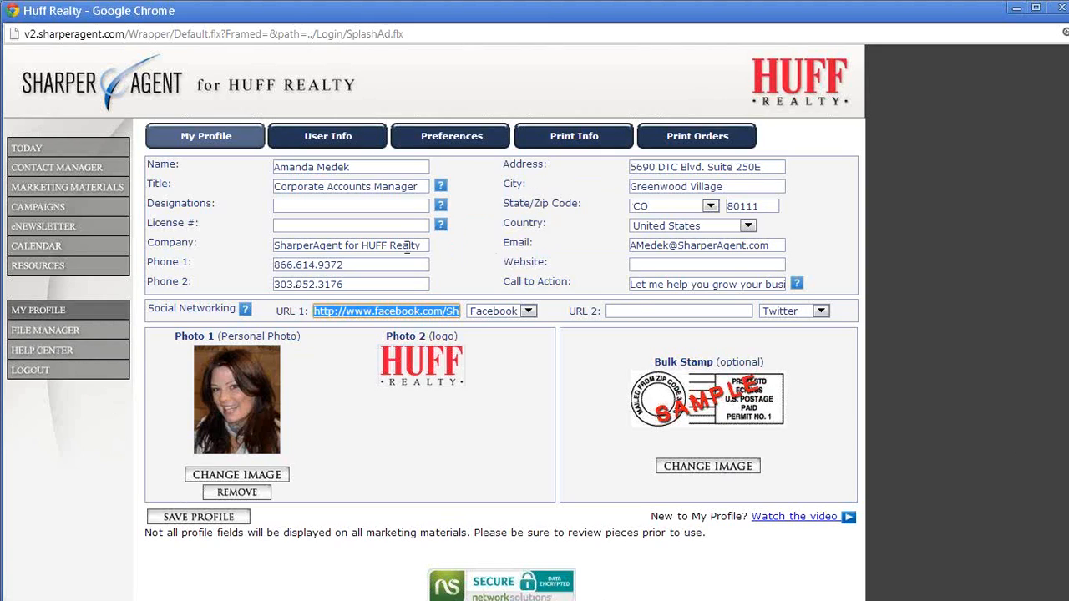
# Open Marketing Materials, expand the Flyers and Property Flyers (No MLS) categories, and display the Property Flyers (MLS Data) templates.
pyautogui.click(67, 189)
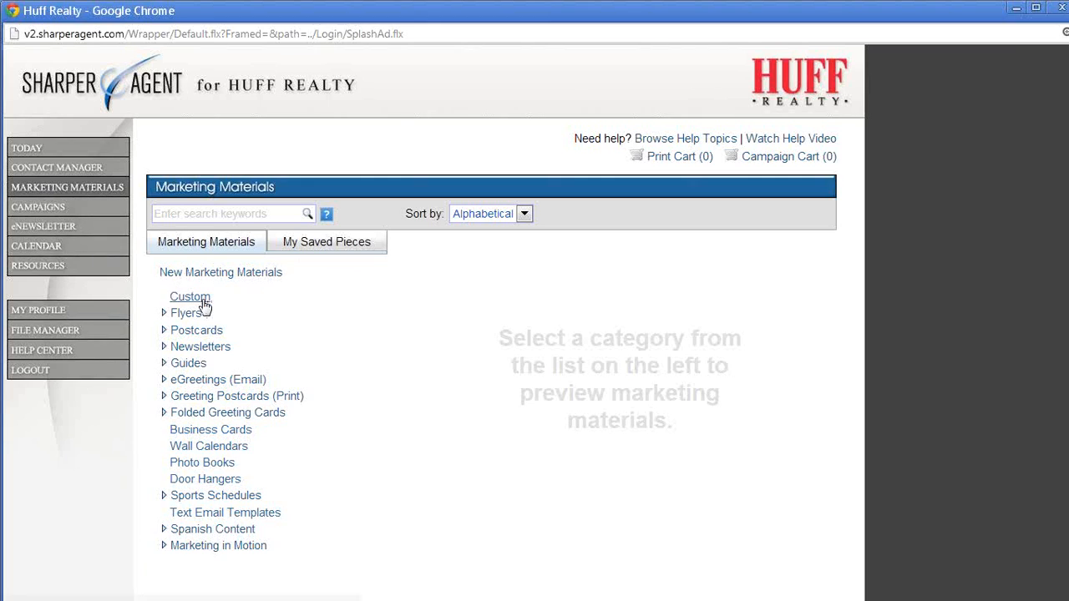
pyautogui.click(164, 315)
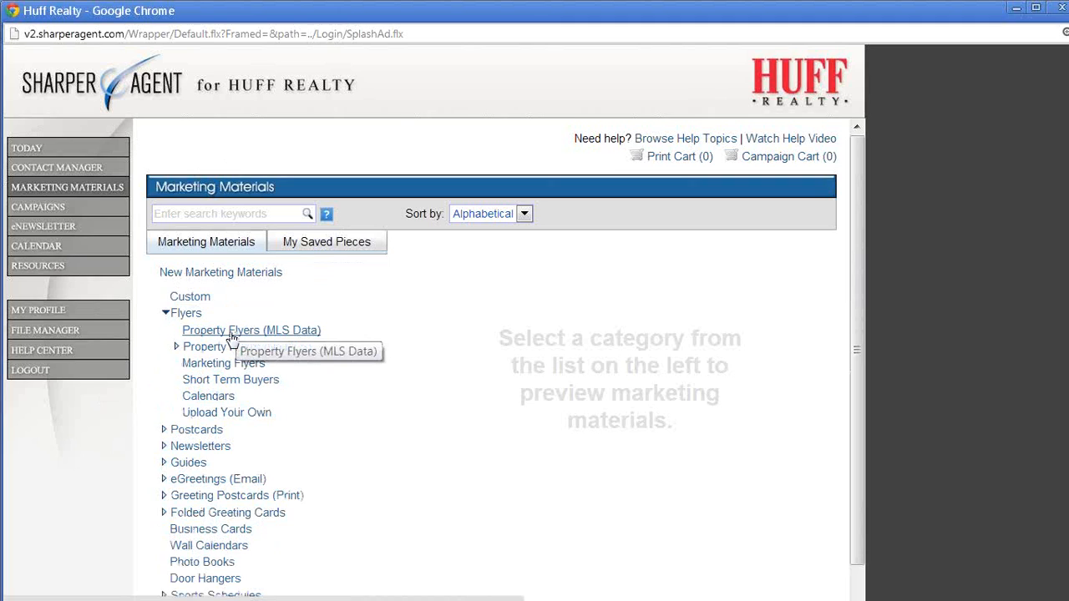
pyautogui.click(175, 349)
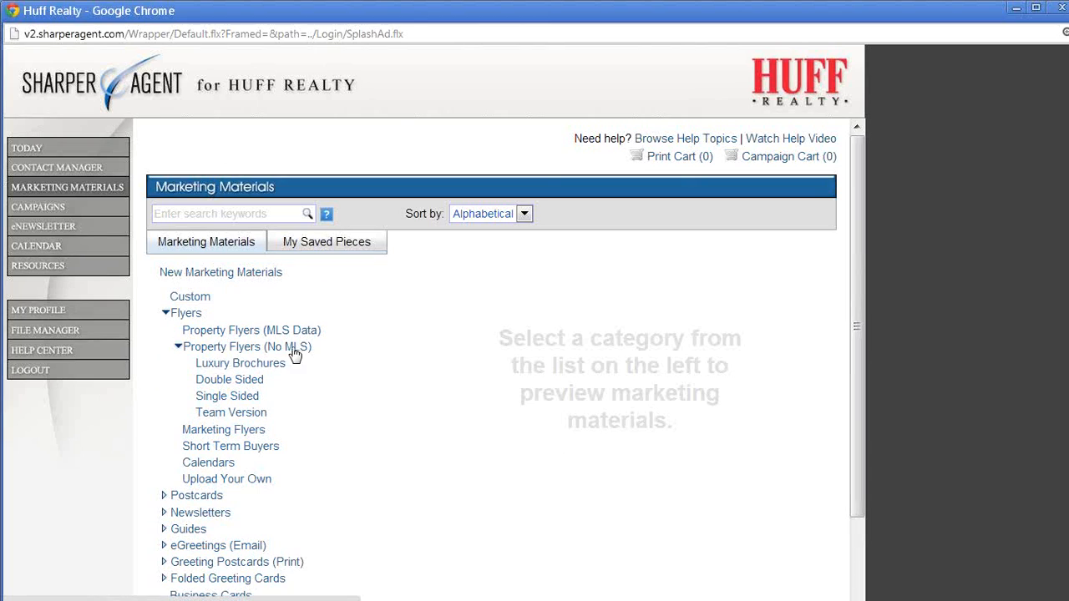
pyautogui.click(210, 333)
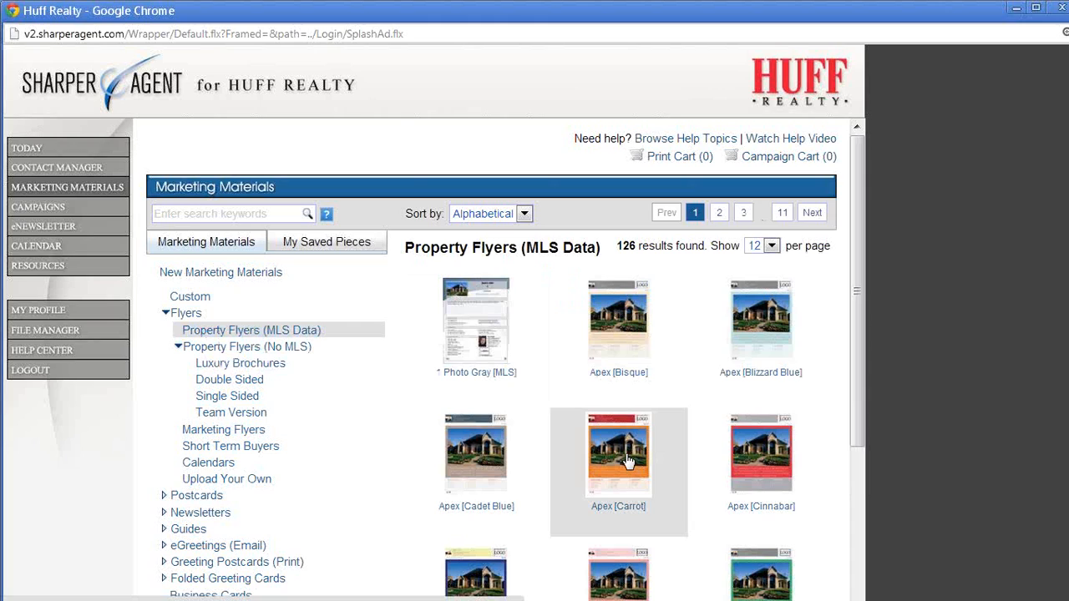
# Preview the Apex [Cadet Blue] property flyer, look over its personalised layout, and close the preview and the template's details.
pyautogui.moveTo(490, 460)
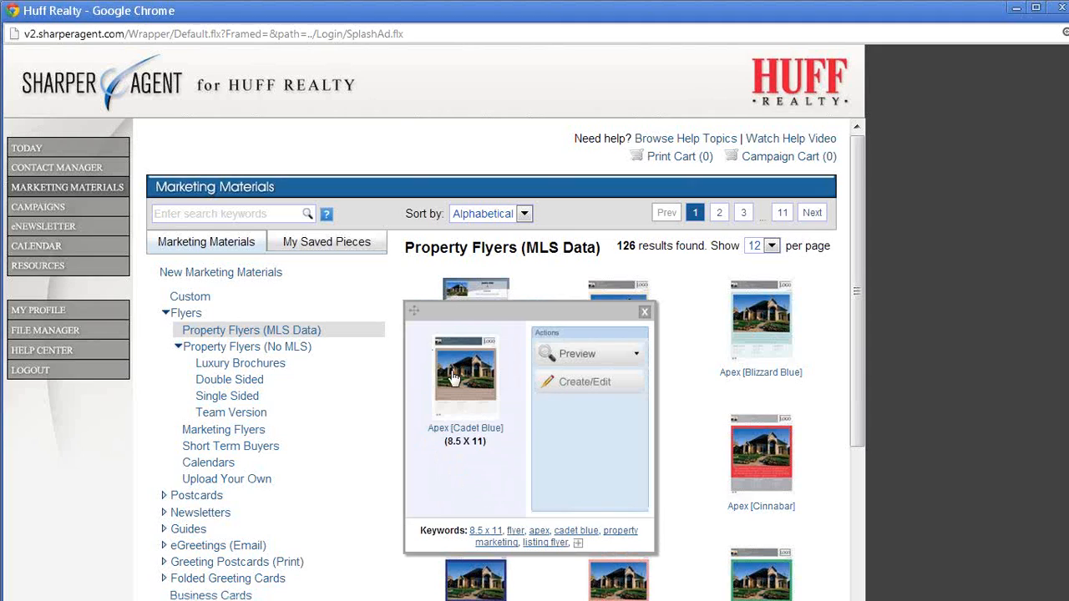
pyautogui.click(475, 390)
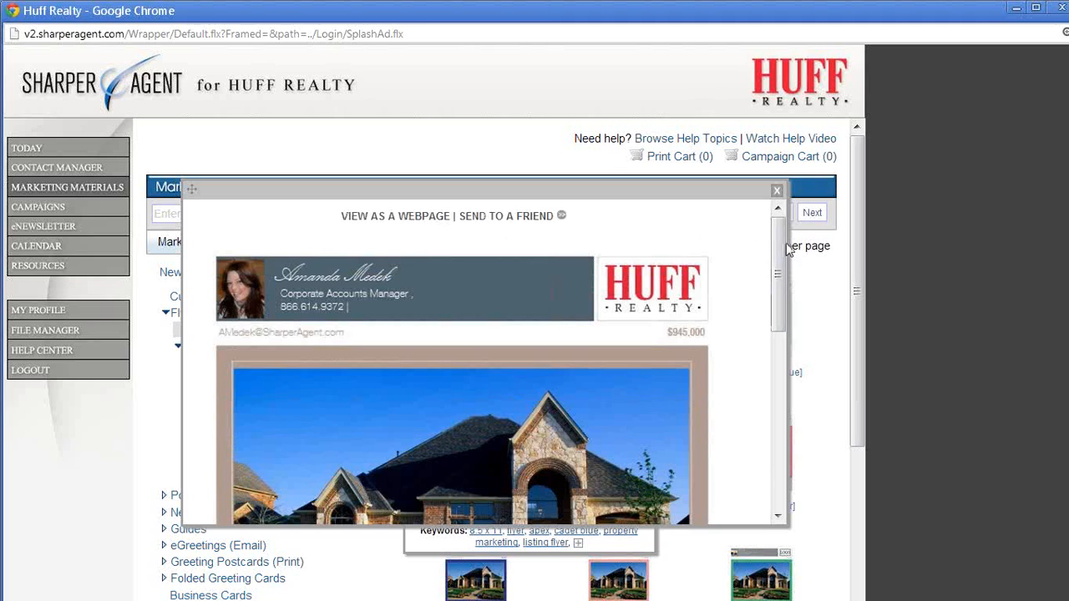
pyautogui.moveTo(777, 245); pyautogui.dragTo(777, 250)
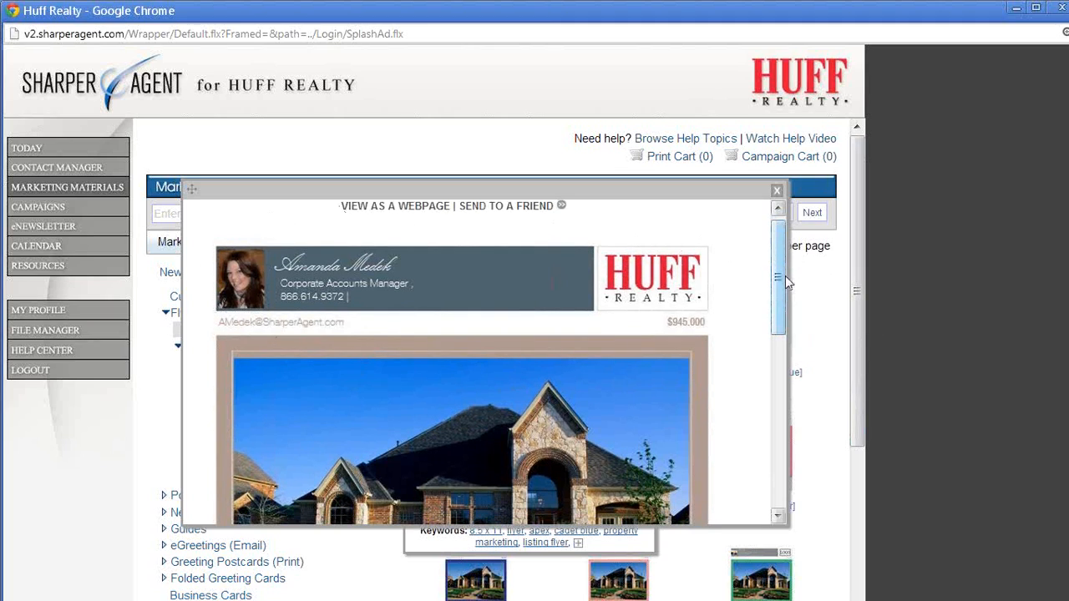
pyautogui.moveTo(773, 260); pyautogui.dragTo(747, 238)
pyautogui.click(776, 191)
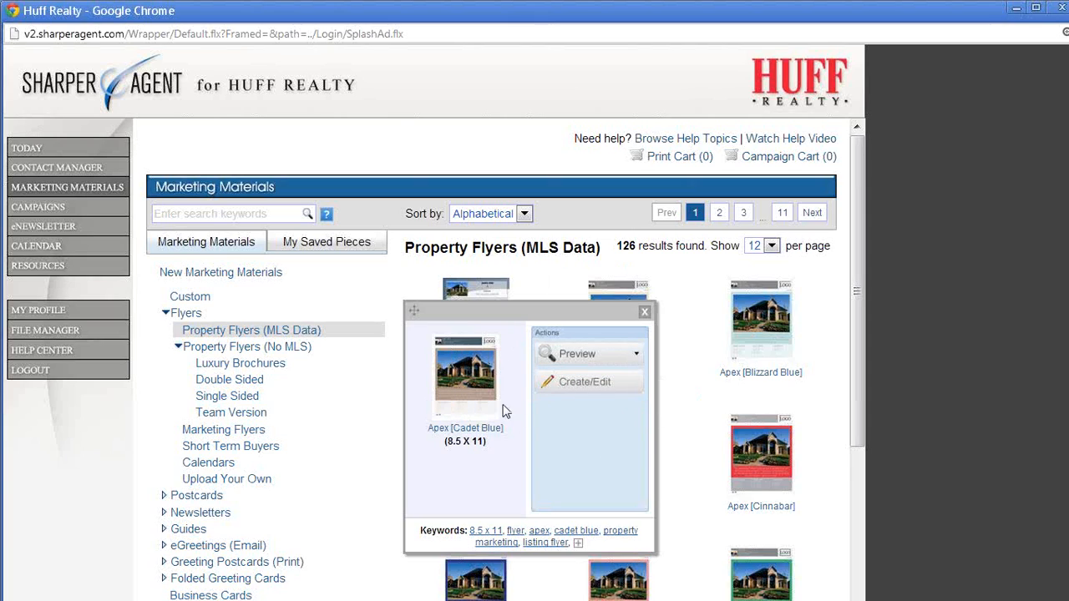
pyautogui.click(643, 311)
# Display the Luxury Brochures templates under Property Flyers (No MLS) and sort them by Newest.
pyautogui.click(311, 332)
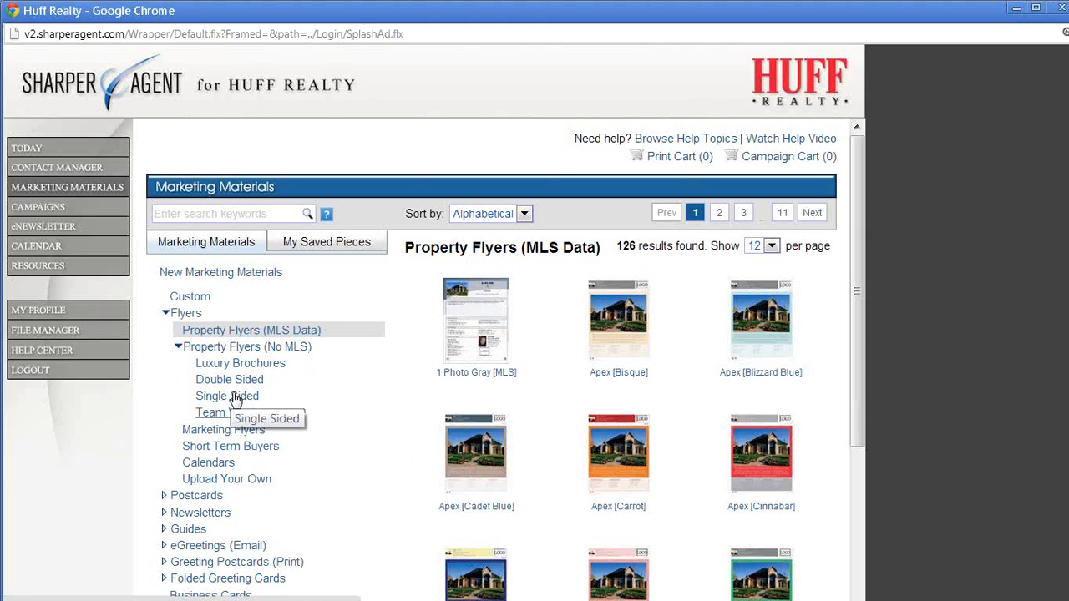
pyautogui.click(253, 364)
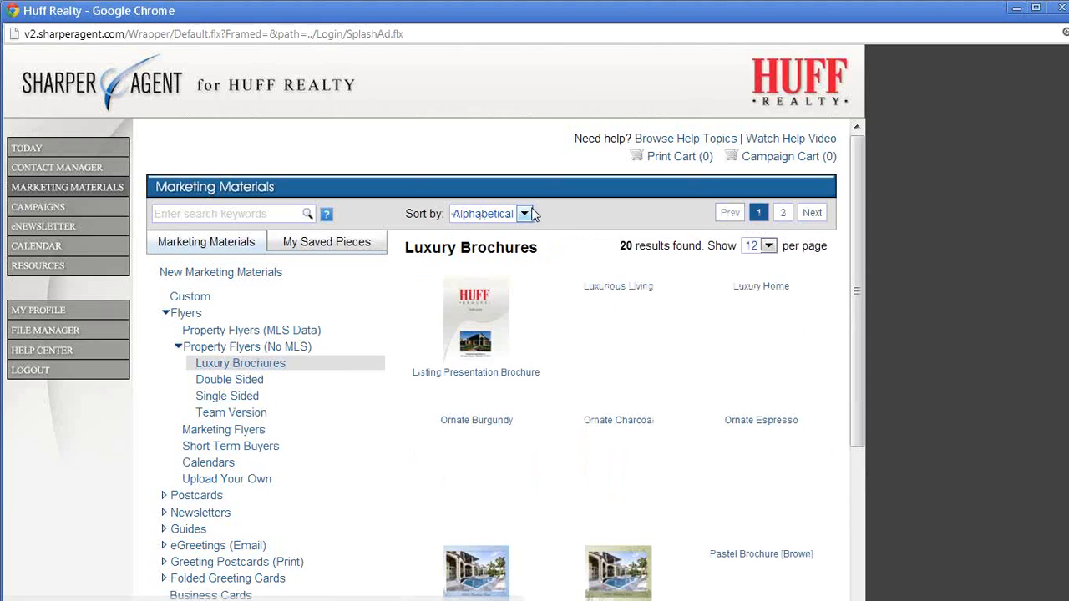
pyautogui.click(500, 214)
pyautogui.click(501, 243)
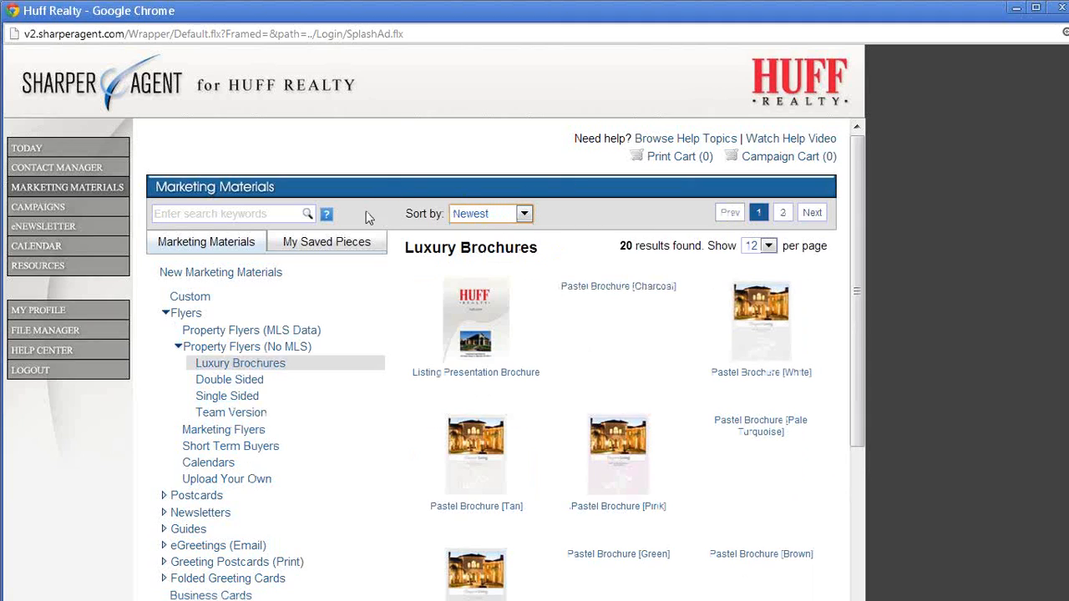
pyautogui.click(523, 214)
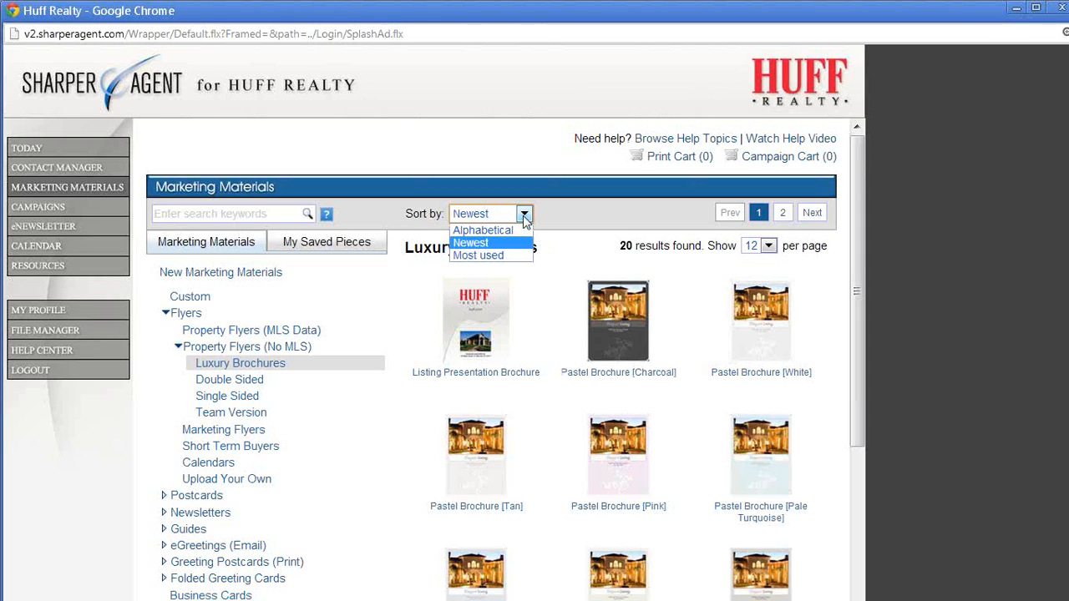
pyautogui.click(524, 214)
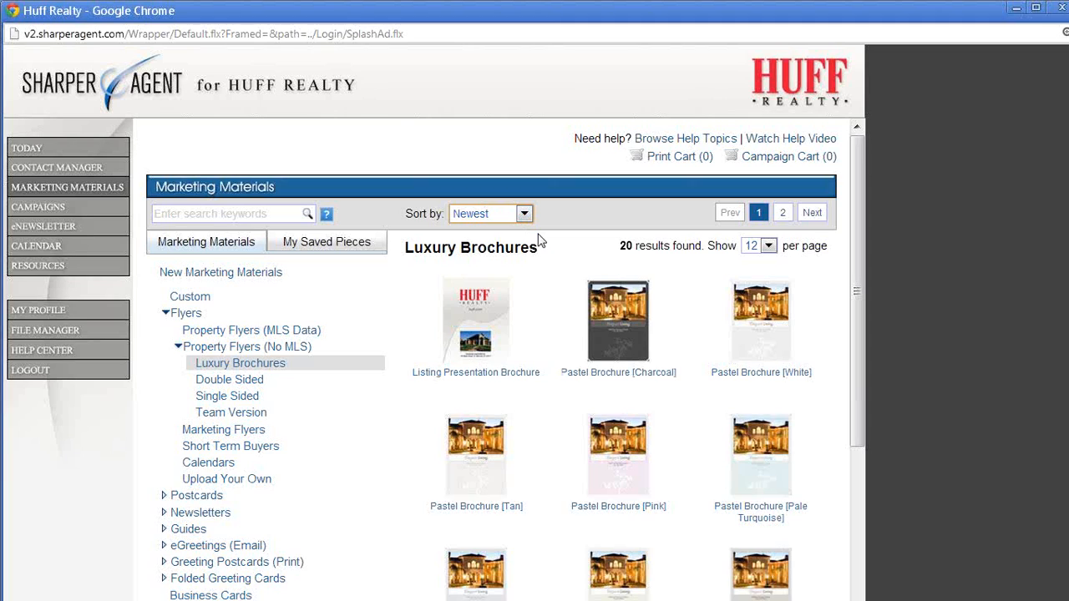
# Preview the Pastel Brochure [Charcoal], examine its pages from the agent photo to the Just Listed section, and close the preview and details.
pyautogui.click(603, 342)
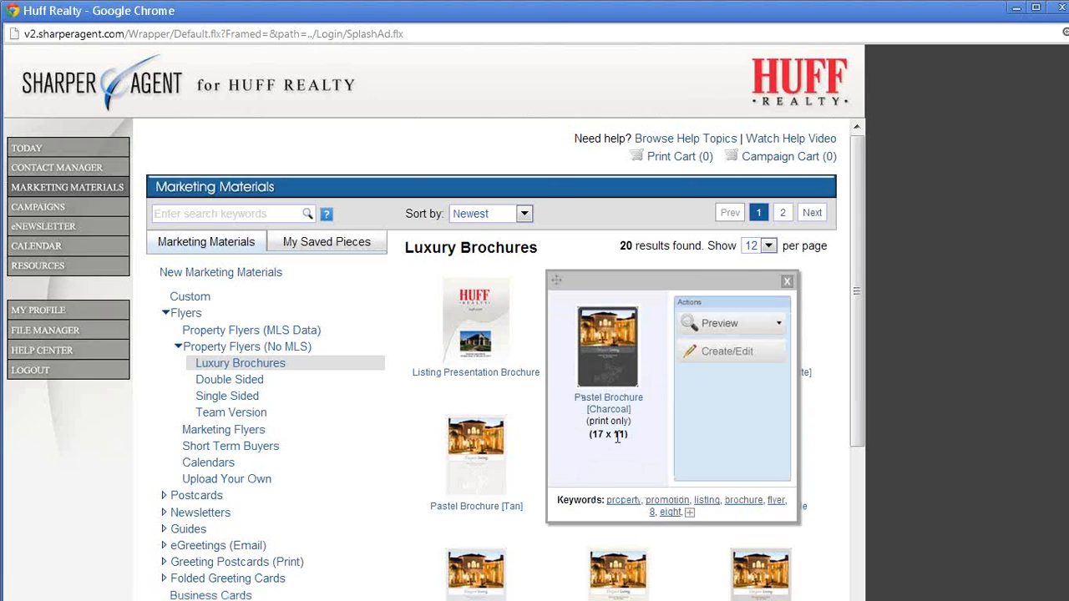
pyautogui.click(607, 330)
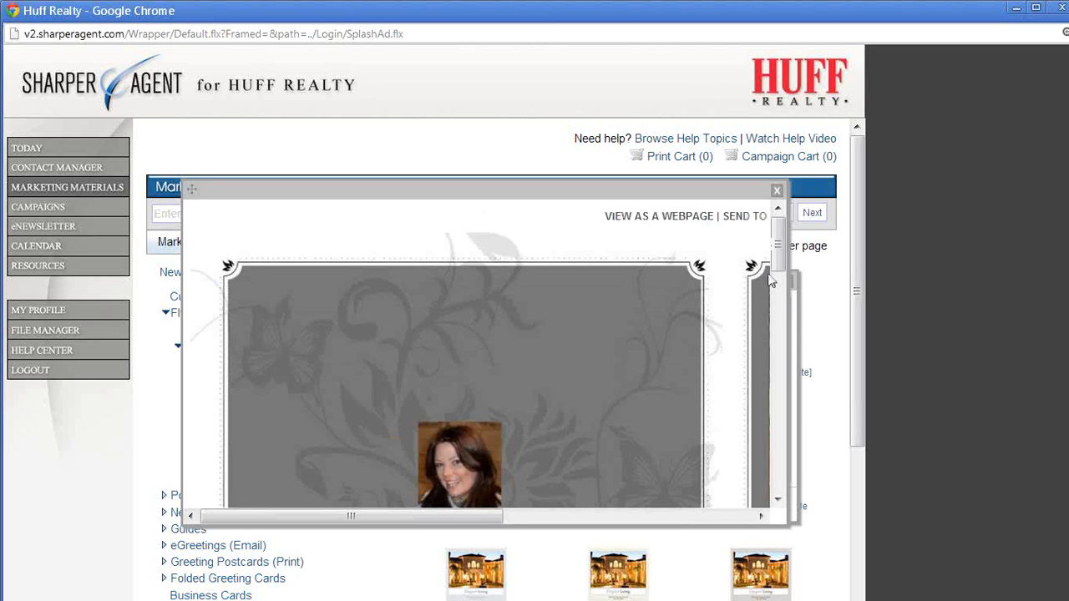
pyautogui.moveTo(776, 235); pyautogui.dragTo(779, 269)
pyautogui.moveTo(483, 522); pyautogui.dragTo(751, 518)
pyautogui.moveTo(776, 274); pyautogui.dragTo(784, 411)
pyautogui.moveTo(584, 518); pyautogui.dragTo(373, 522)
pyautogui.moveTo(778, 409)
pyautogui.mouseDown()
pyautogui.moveTo(779, 478)
pyautogui.moveTo(779, 360)
pyautogui.moveTo(781, 390)
pyautogui.mouseUp()
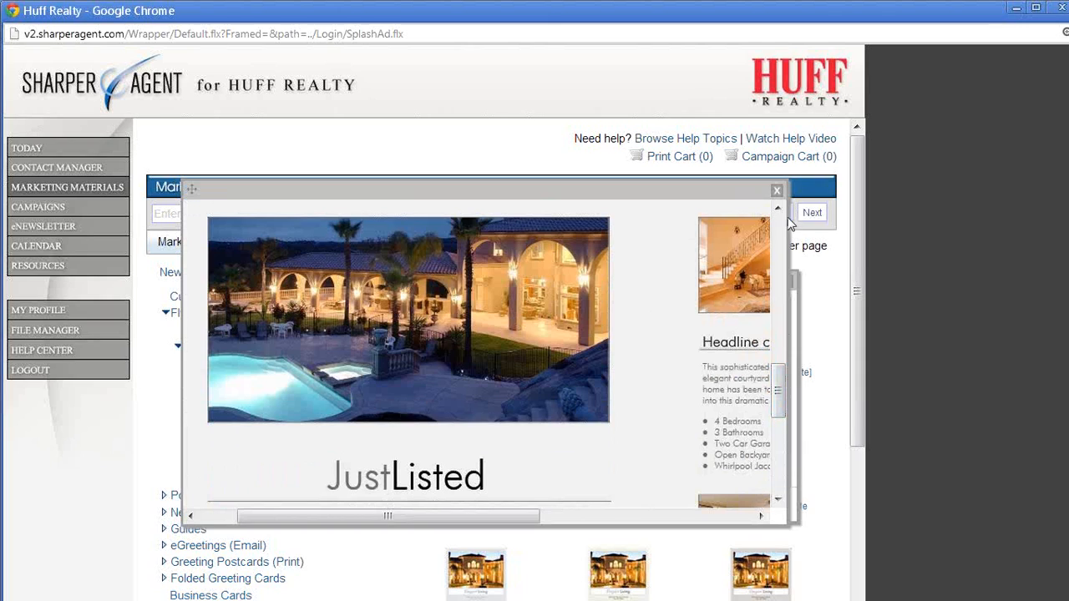
pyautogui.click(777, 190)
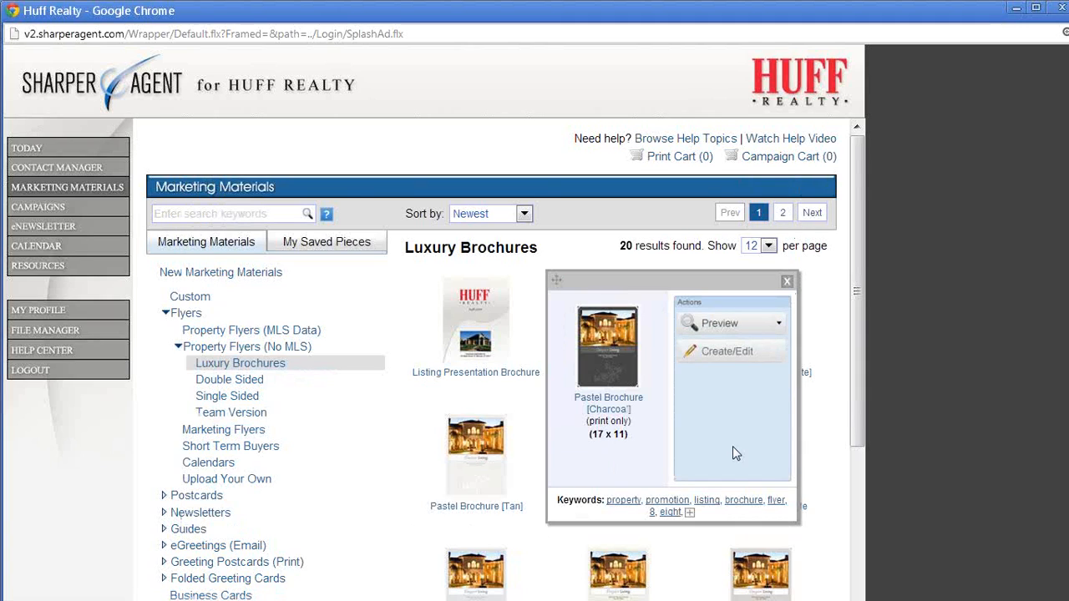
pyautogui.click(789, 282)
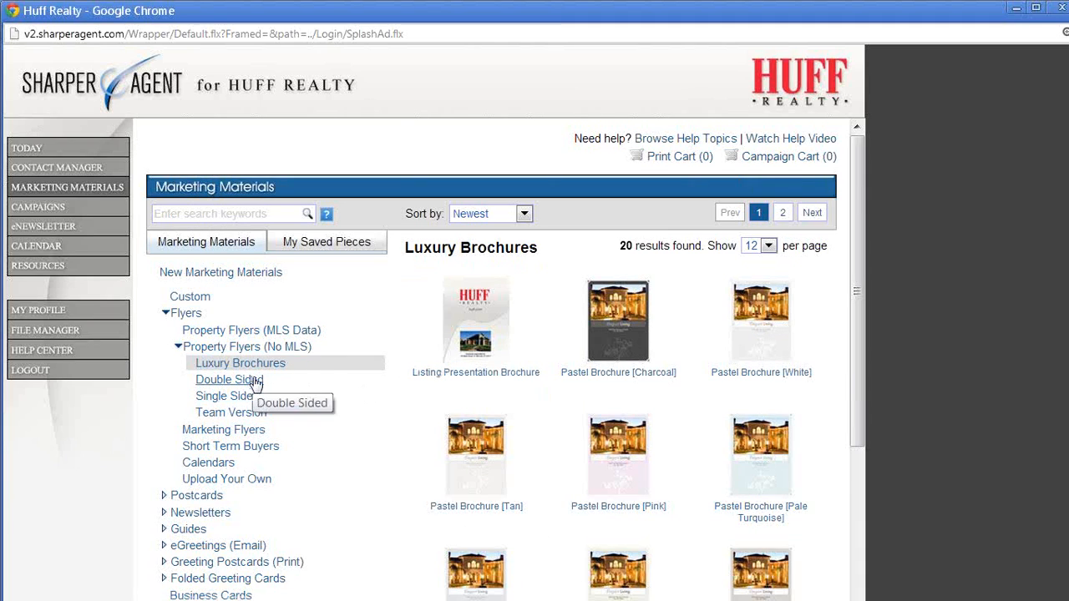
# Display the Marketing Flyers templates and collapse the Flyers category.
pyautogui.click(223, 430)
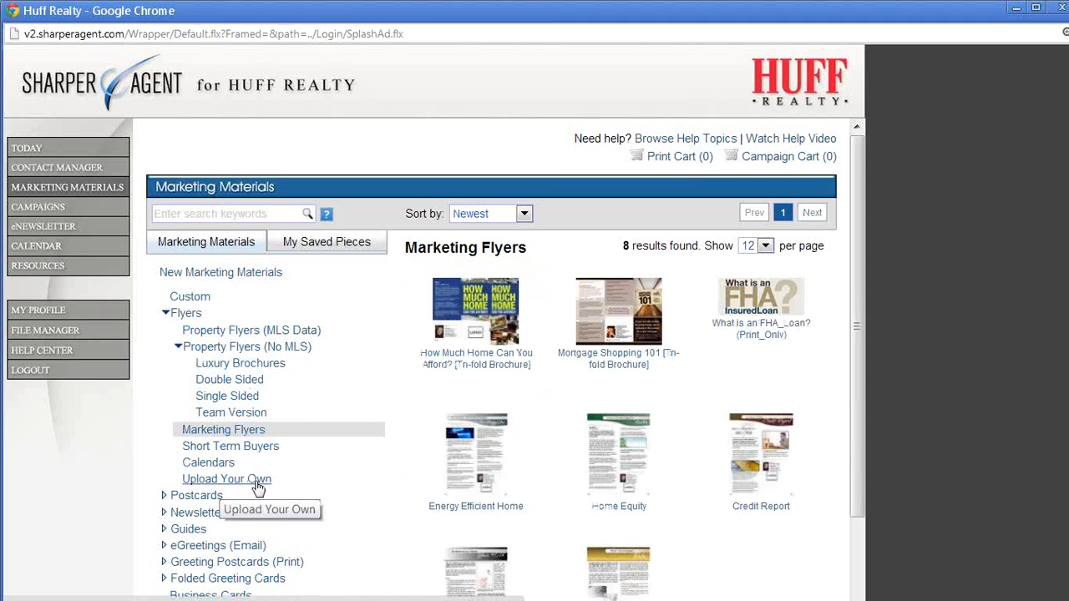
pyautogui.click(164, 313)
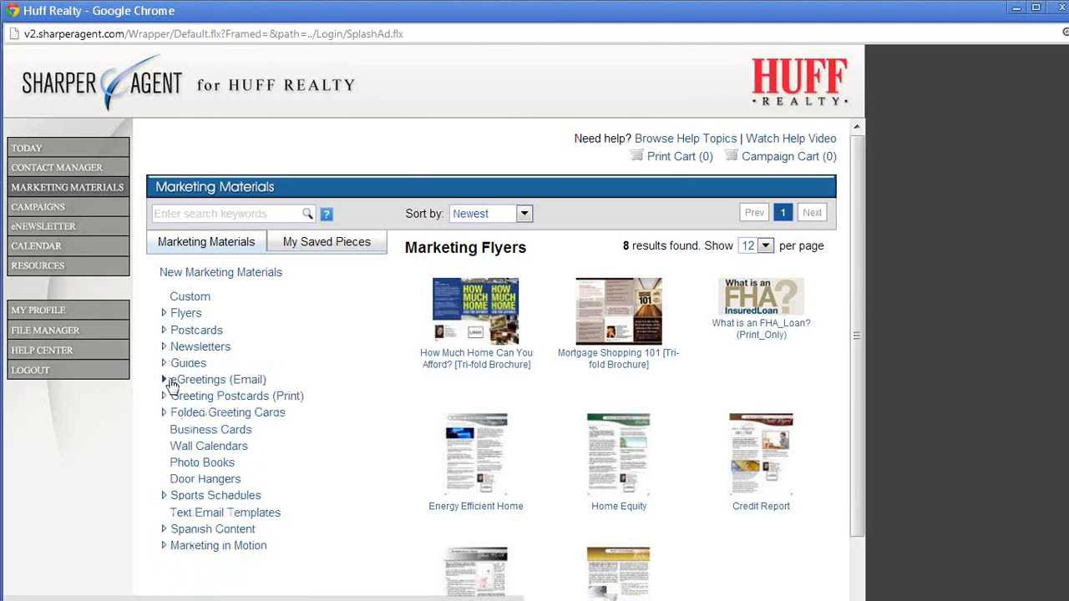
# Expand the Postcards category and its Farming / Targeted Marketing, Web Follow-Up and Announcements subcategories to look through the available topics.
pyautogui.click(164, 330)
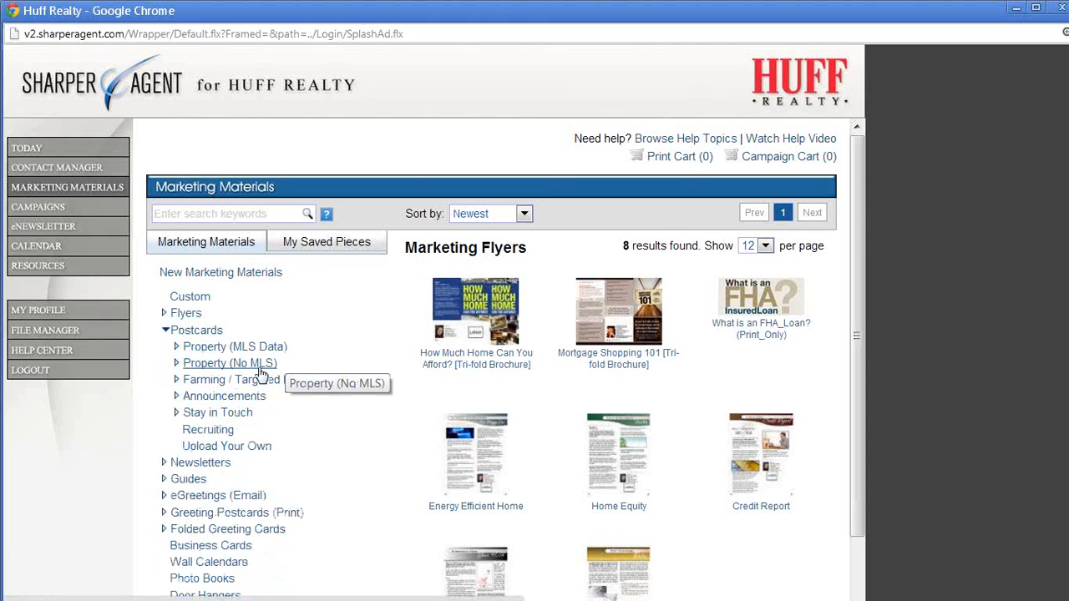
pyautogui.click(177, 380)
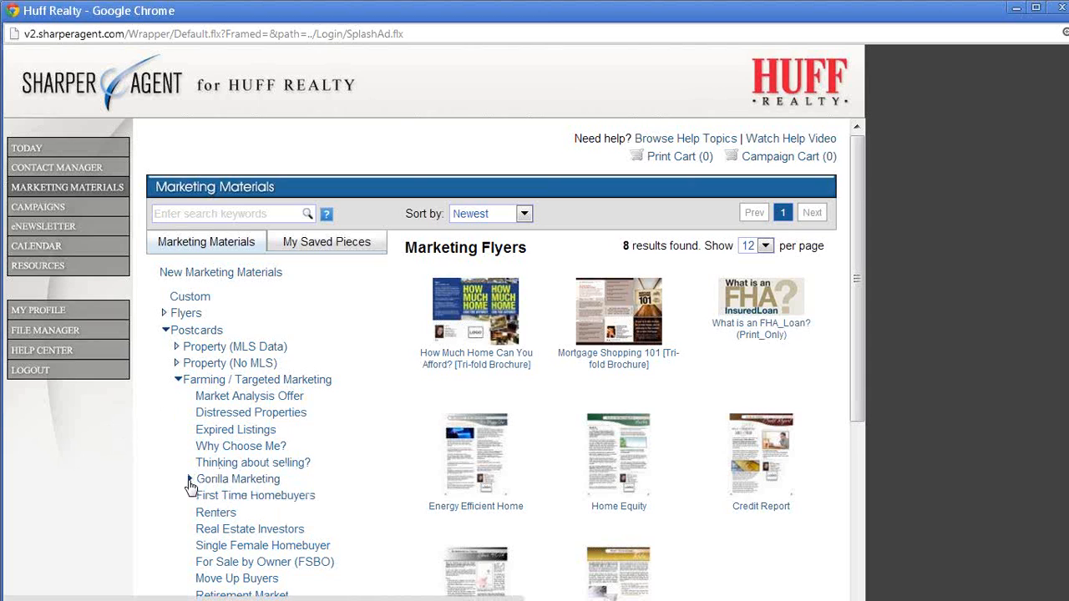
pyautogui.scroll(-2, 190, 485)
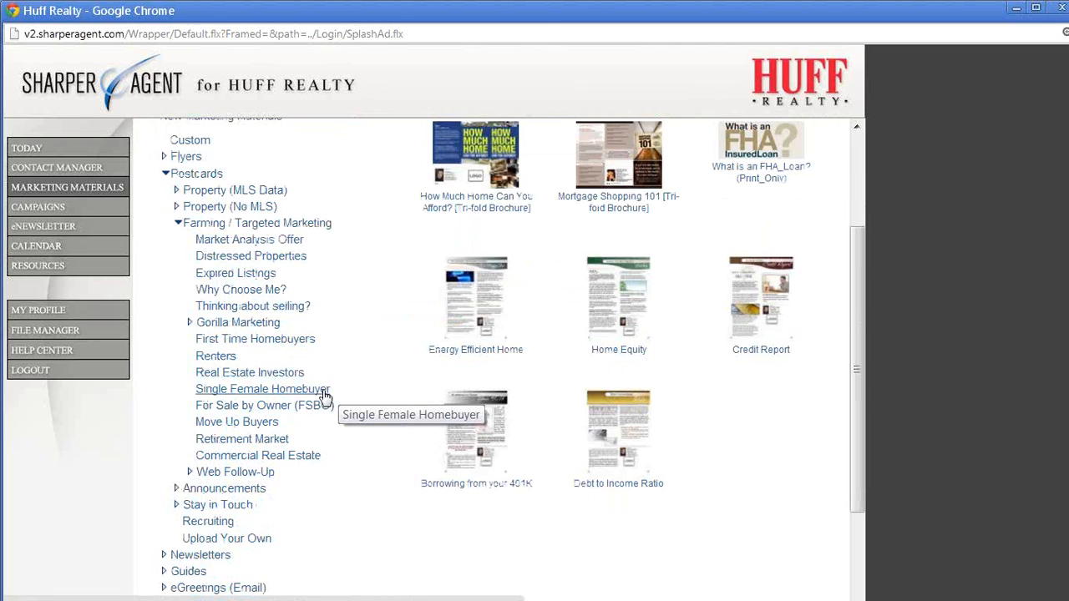
pyautogui.click(190, 472)
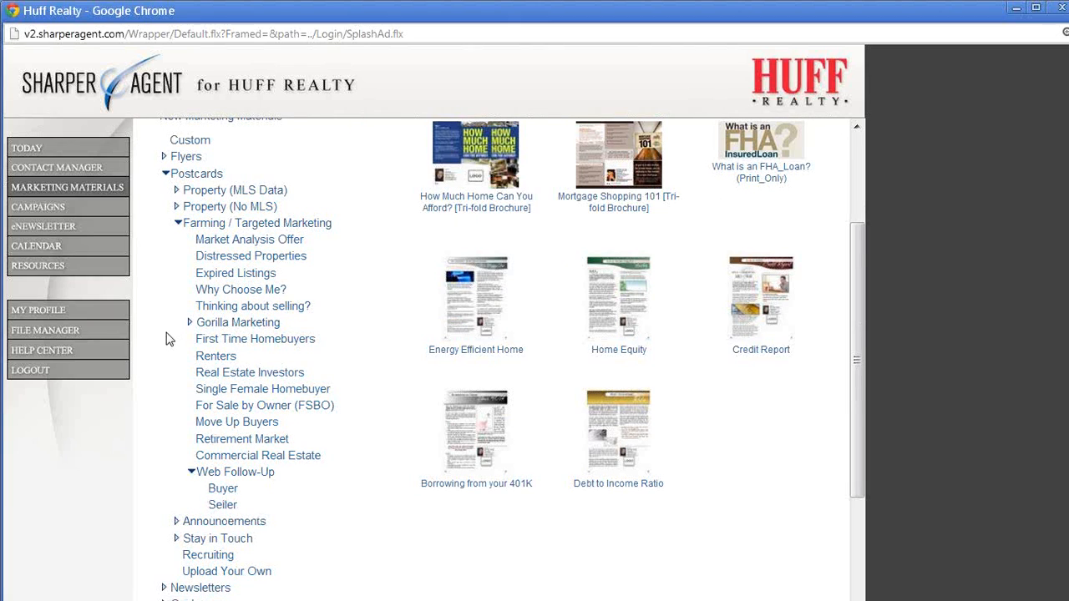
pyautogui.scroll(-3, 167, 338)
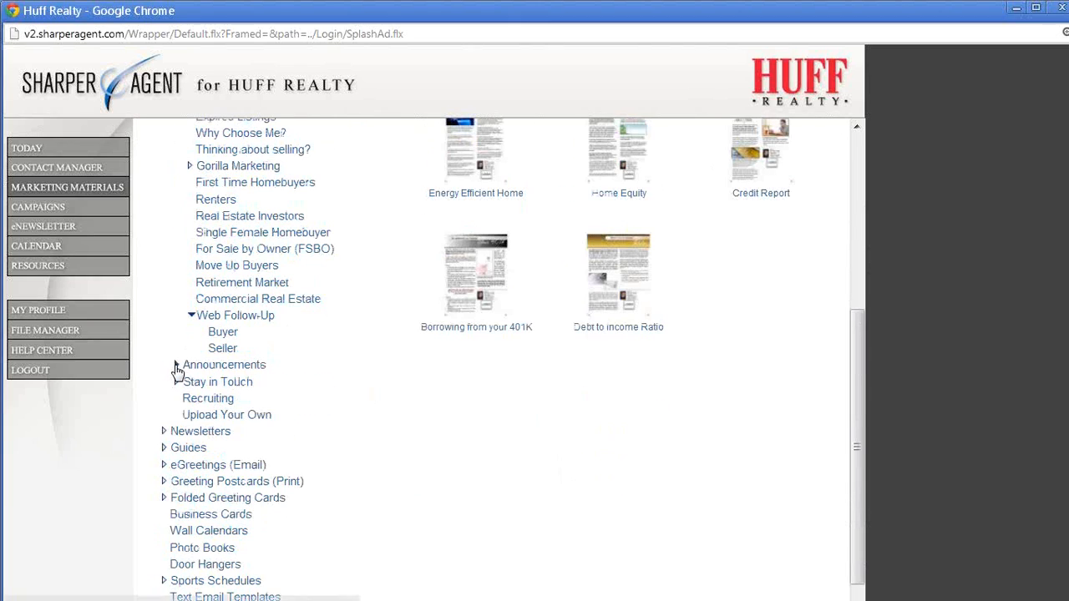
pyautogui.click(176, 367)
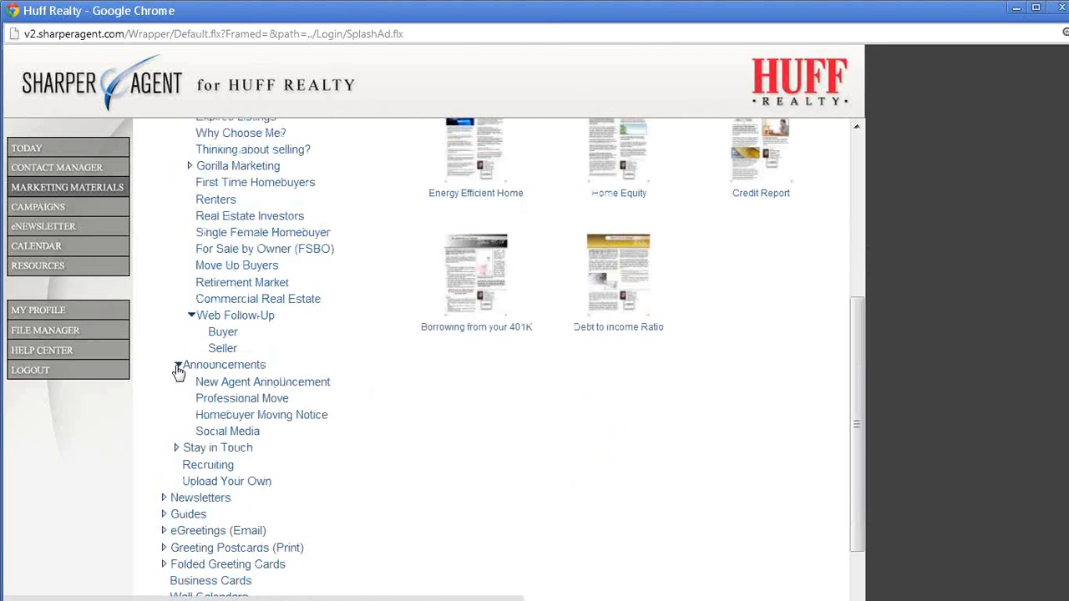
# Display the New Agent Announcement postcards and expand Stay in Touch with its Seasonal and Food and Entertainment topics.
pyautogui.click(261, 384)
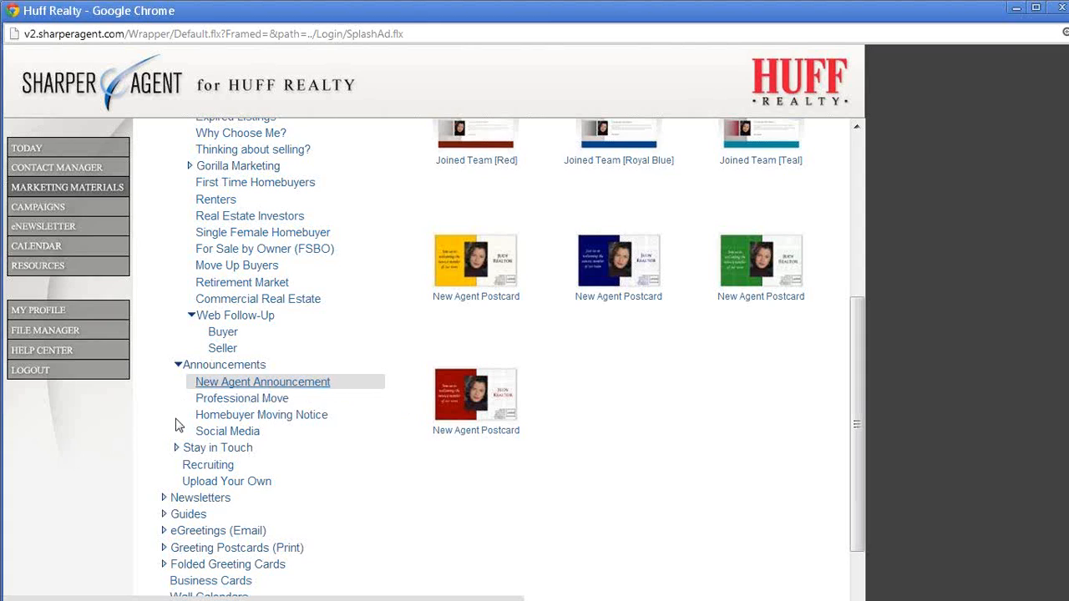
pyautogui.click(174, 449)
pyautogui.scroll(-2, 164, 453)
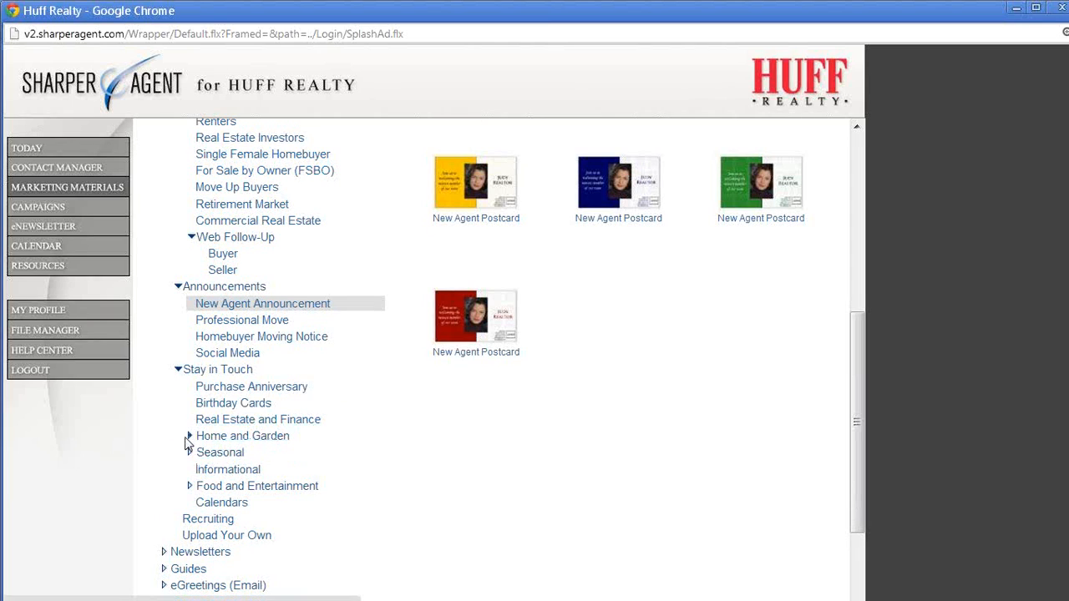
pyautogui.click(190, 452)
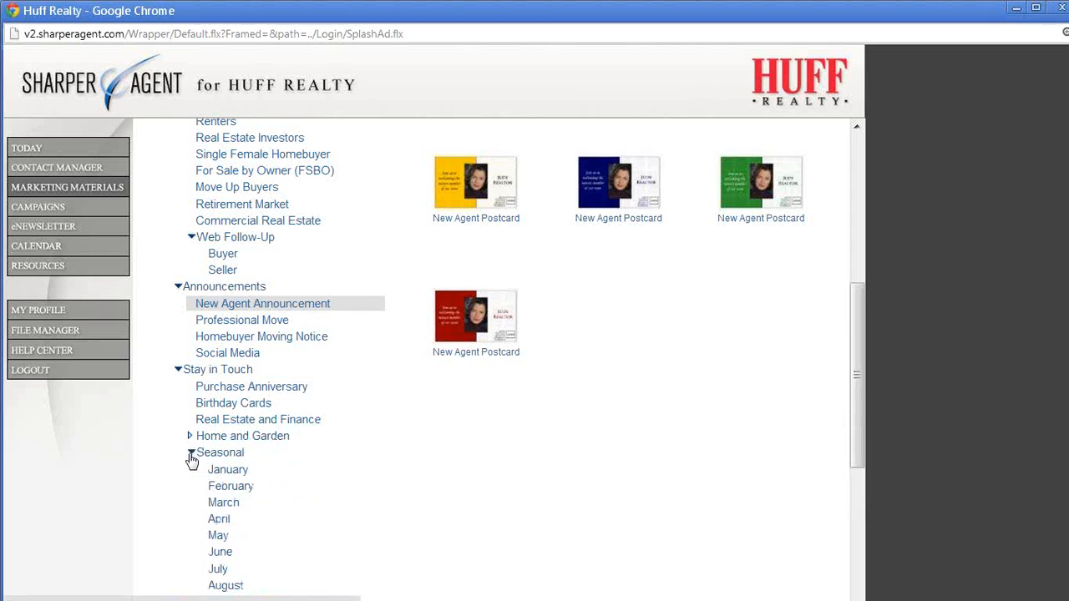
pyautogui.scroll(-3, 191, 457)
pyautogui.click(190, 451)
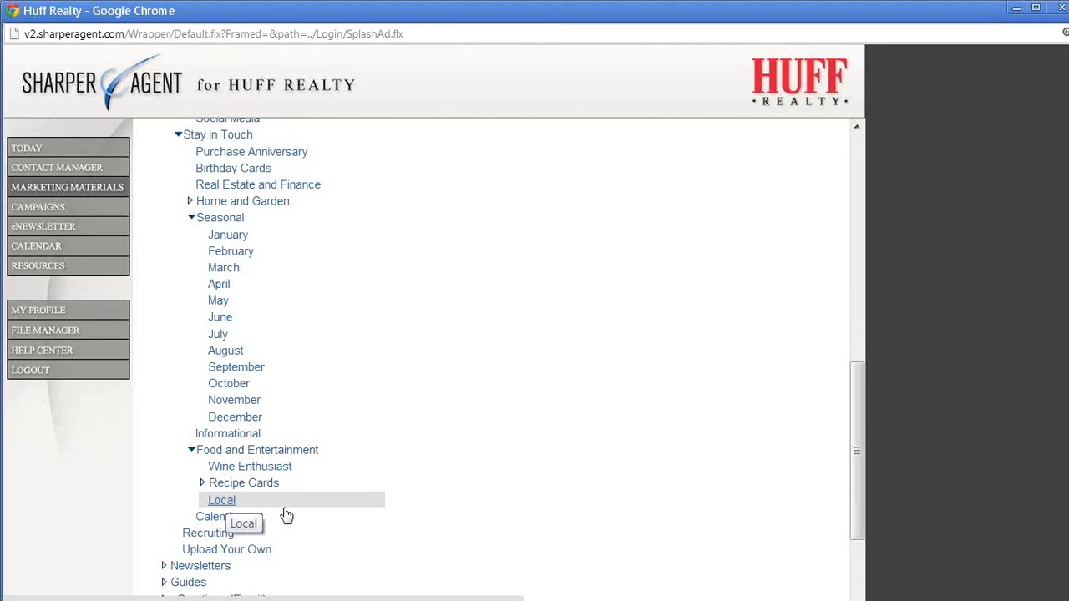
# Display the Local postcards under Food and Entertainment and look through the templates on the first page.
pyautogui.click(321, 501)
pyautogui.scroll(3, 338, 509)
pyautogui.scroll(3, 338, 508)
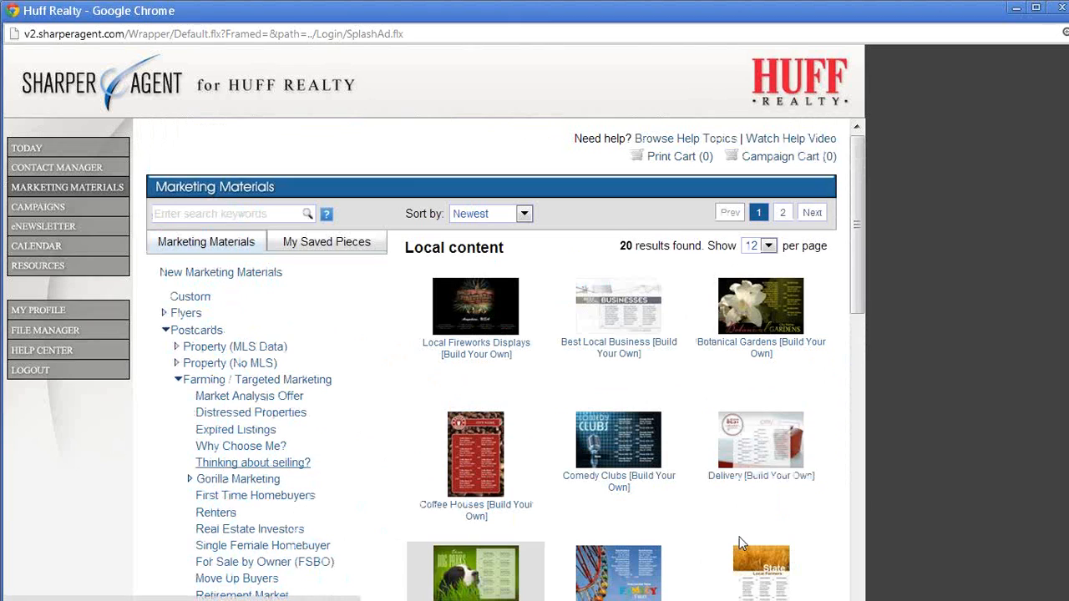
pyautogui.scroll(-4, 622, 392)
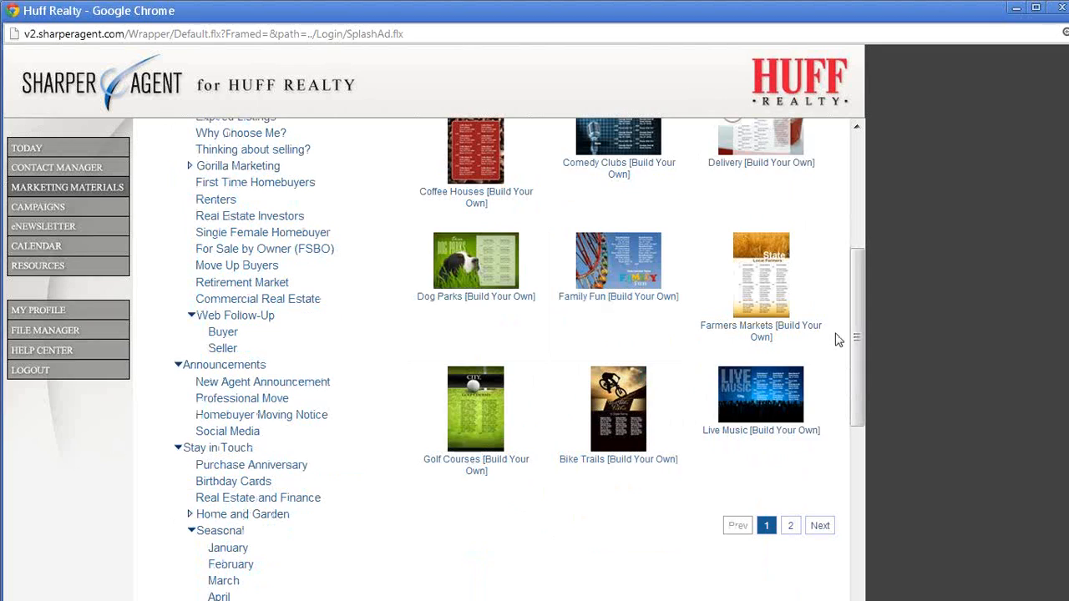
pyautogui.scroll(-6, 465, 379)
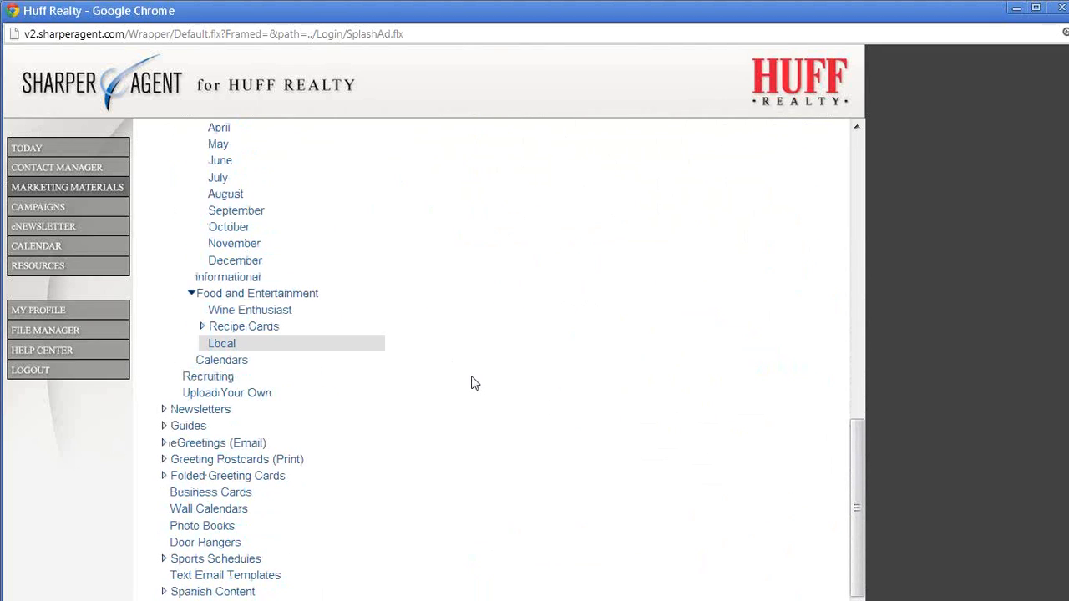
# Expand the Newsletters category and display its Pre-Built newsletters to look over the available topics.
pyautogui.click(165, 409)
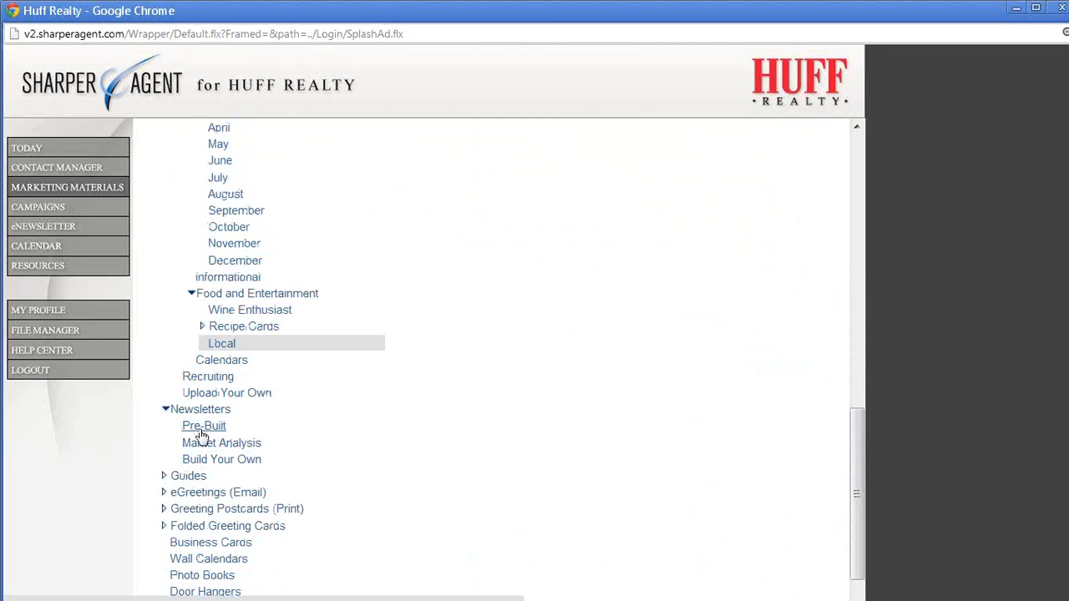
pyautogui.click(203, 426)
pyautogui.scroll(10, 475, 426)
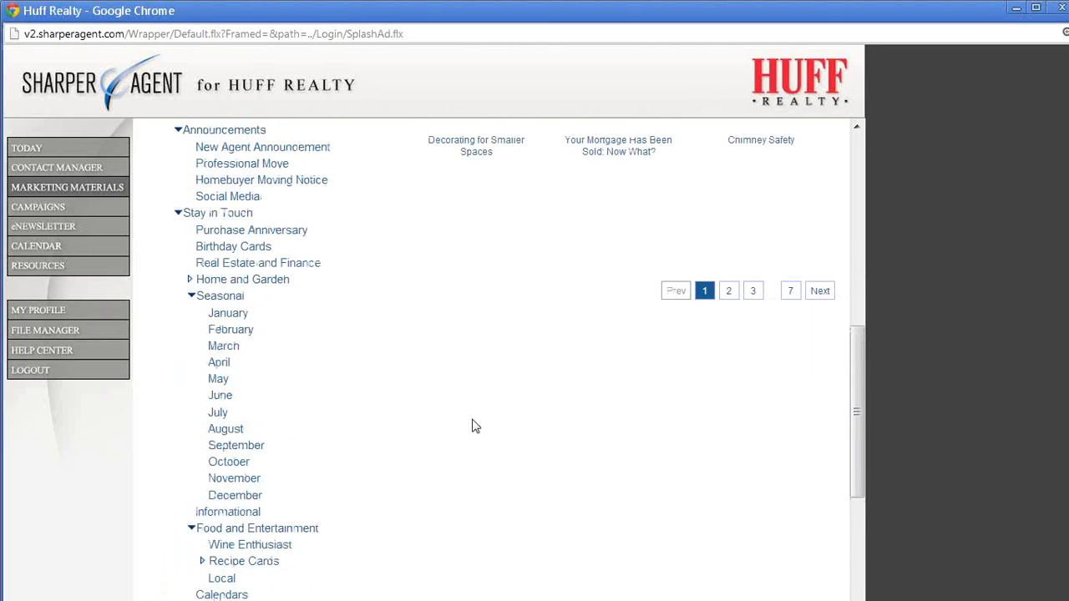
pyautogui.scroll(2, 474, 427)
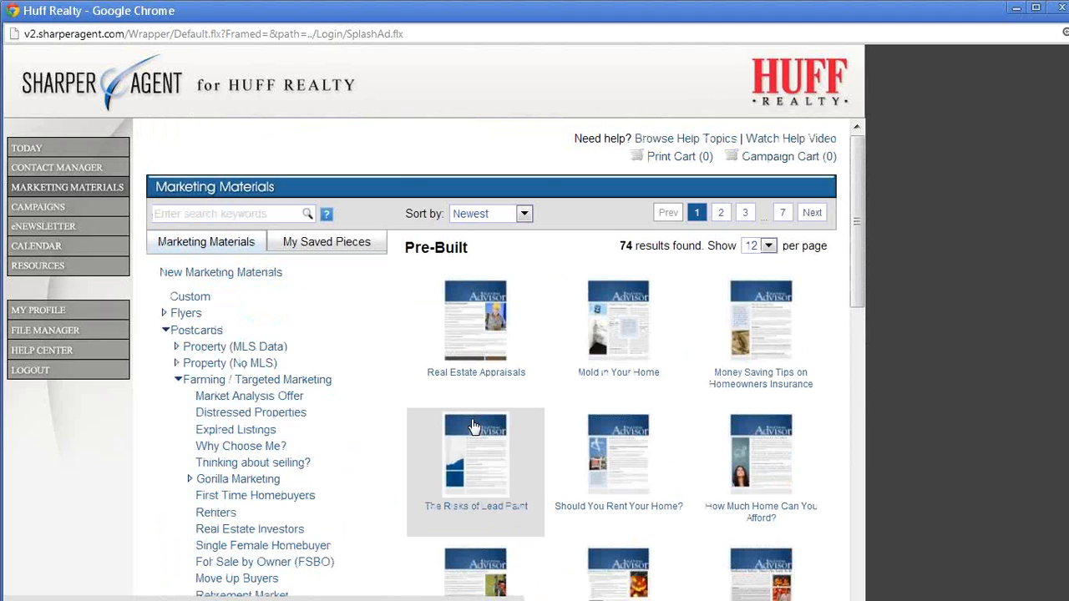
# Expand the Guides category, display the Home Buyer guides and look through the cover designs.
pyautogui.scroll(-10, 468, 426)
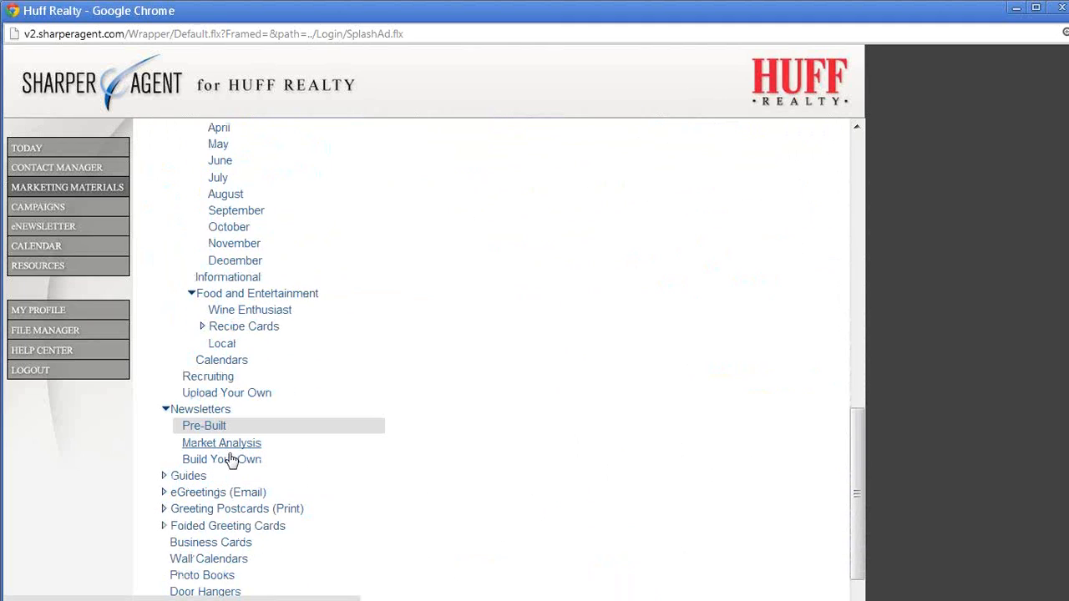
pyautogui.click(165, 476)
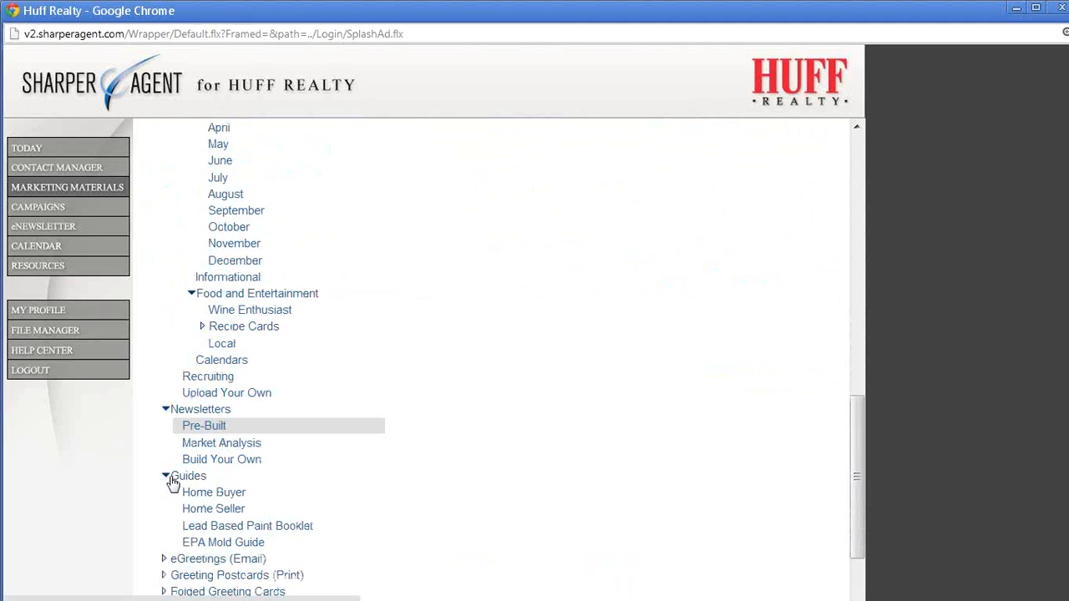
pyautogui.click(187, 496)
pyautogui.scroll(-3, 466, 430)
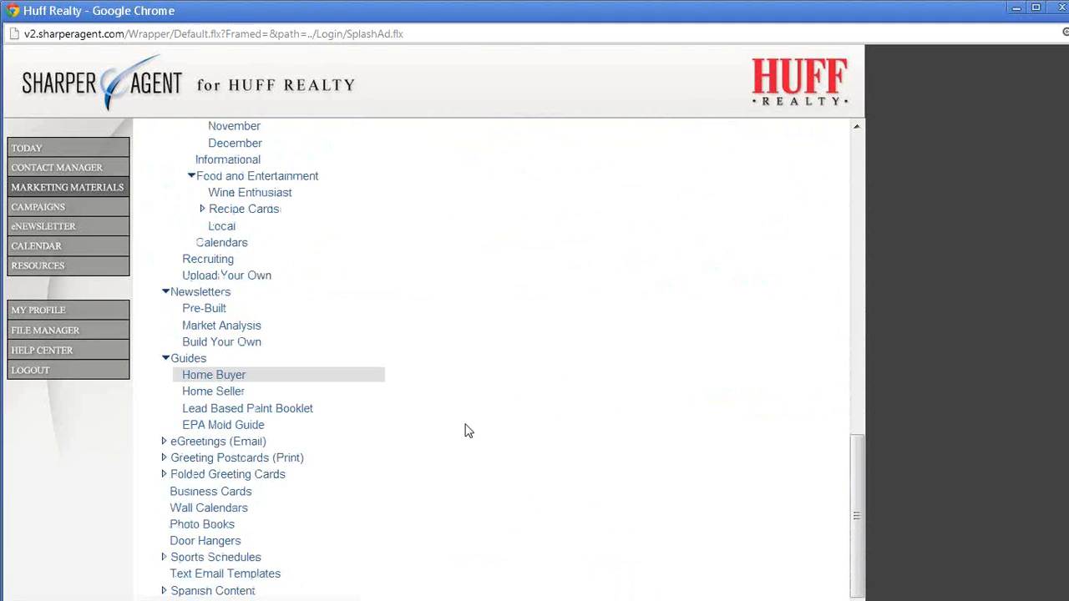
pyautogui.scroll(15, 473, 423)
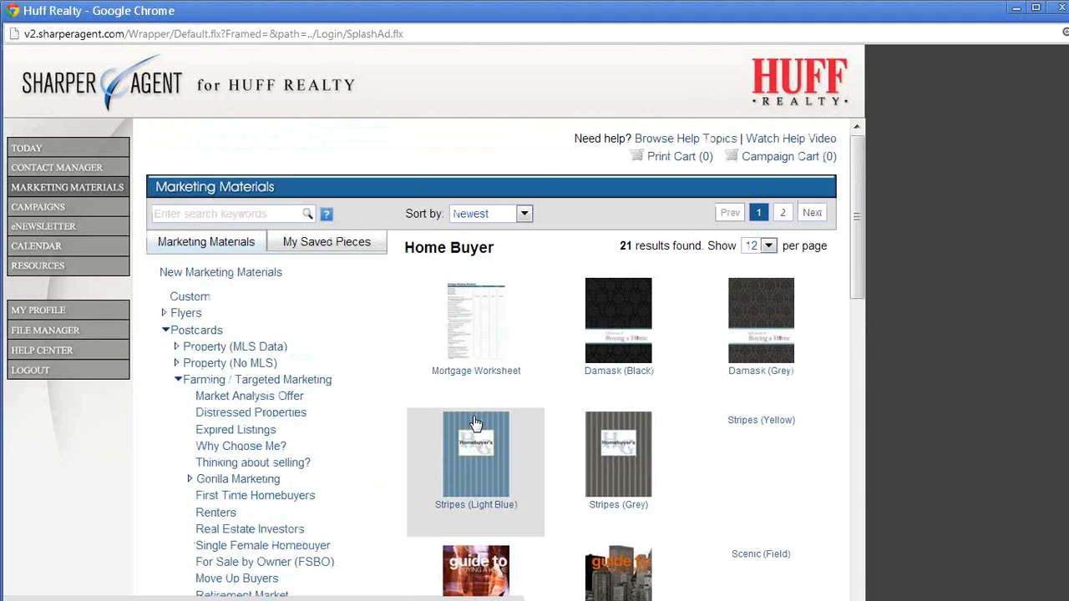
pyautogui.scroll(-1, 475, 424)
pyautogui.scroll(-1, 477, 424)
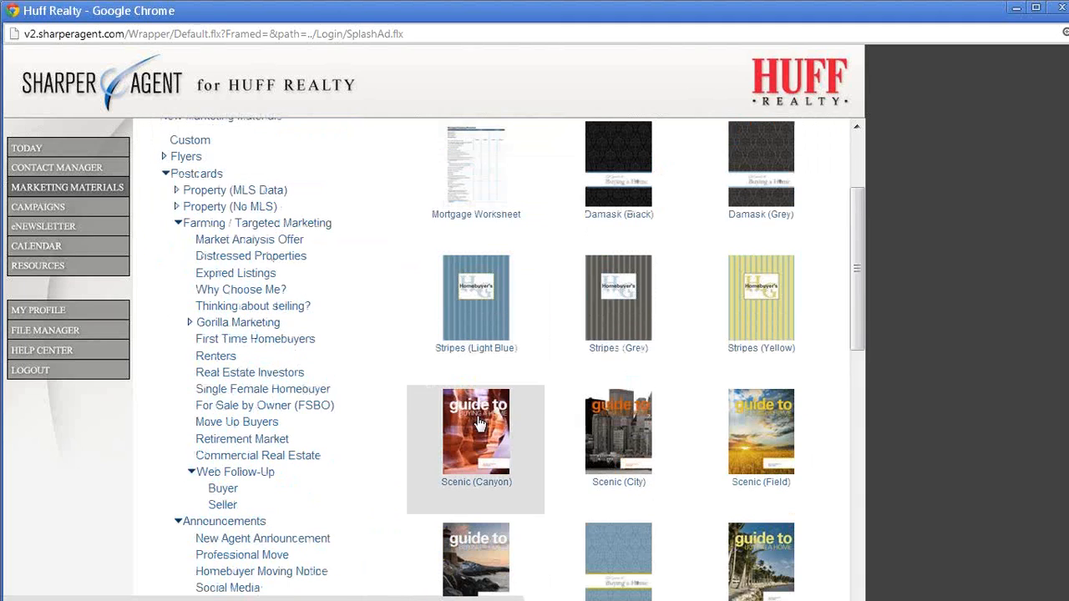
pyautogui.scroll(-6, 480, 424)
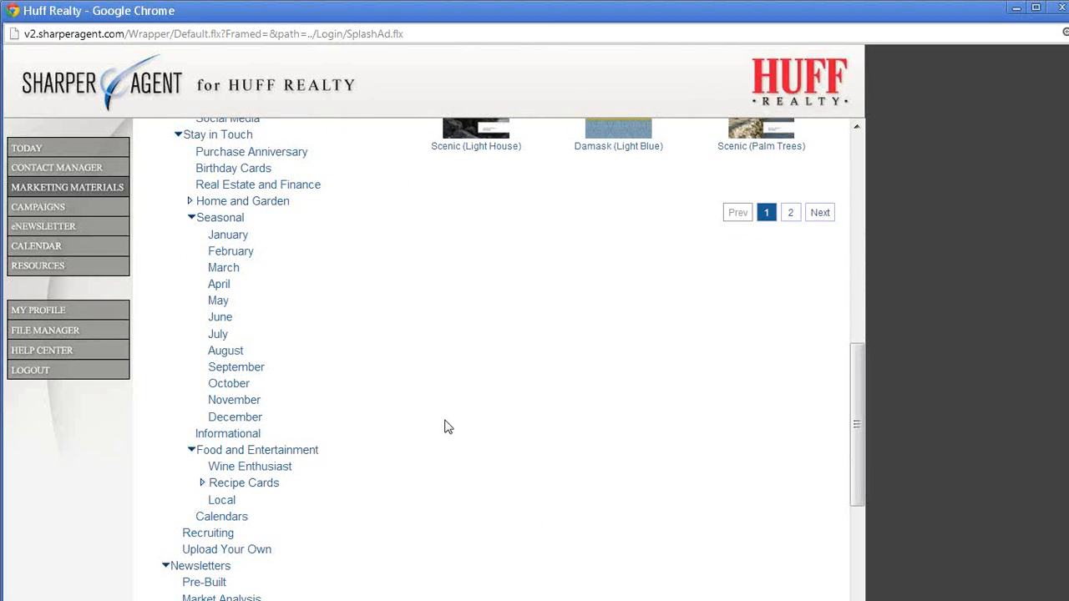
# Expand the eGreetings (Email) and Greeting Postcards (Print) categories and look over the remaining material categories.
pyautogui.scroll(-3, 366, 522)
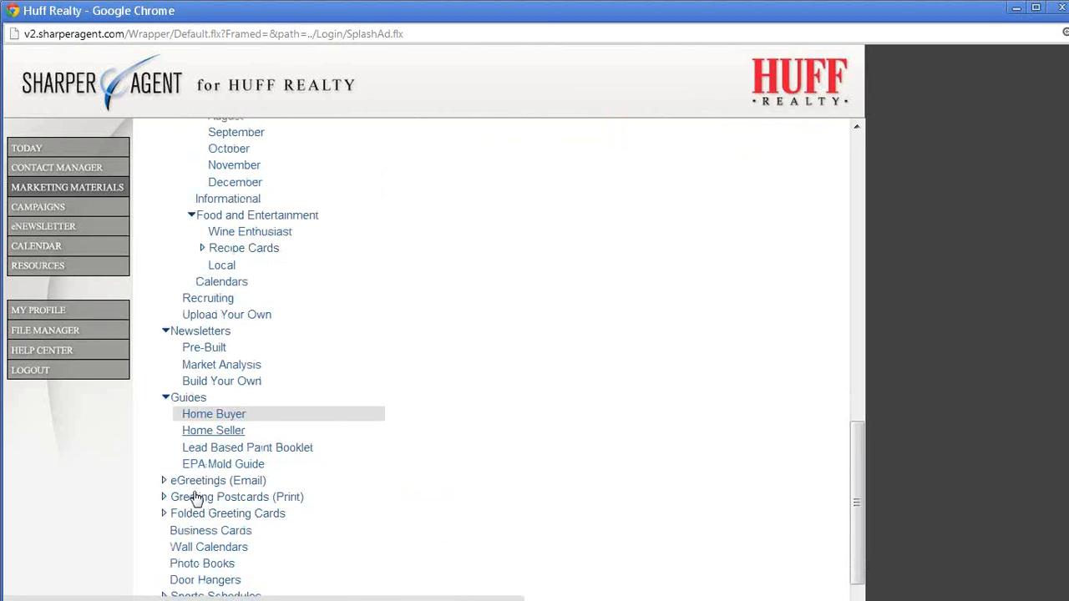
pyautogui.click(164, 482)
pyautogui.scroll(-1, 163, 484)
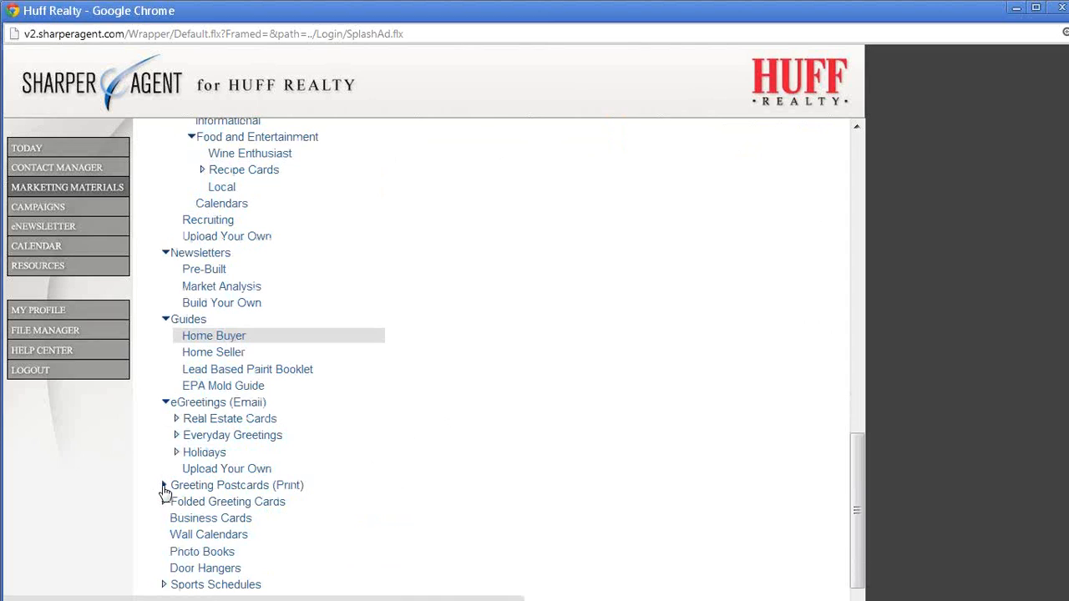
pyautogui.click(165, 486)
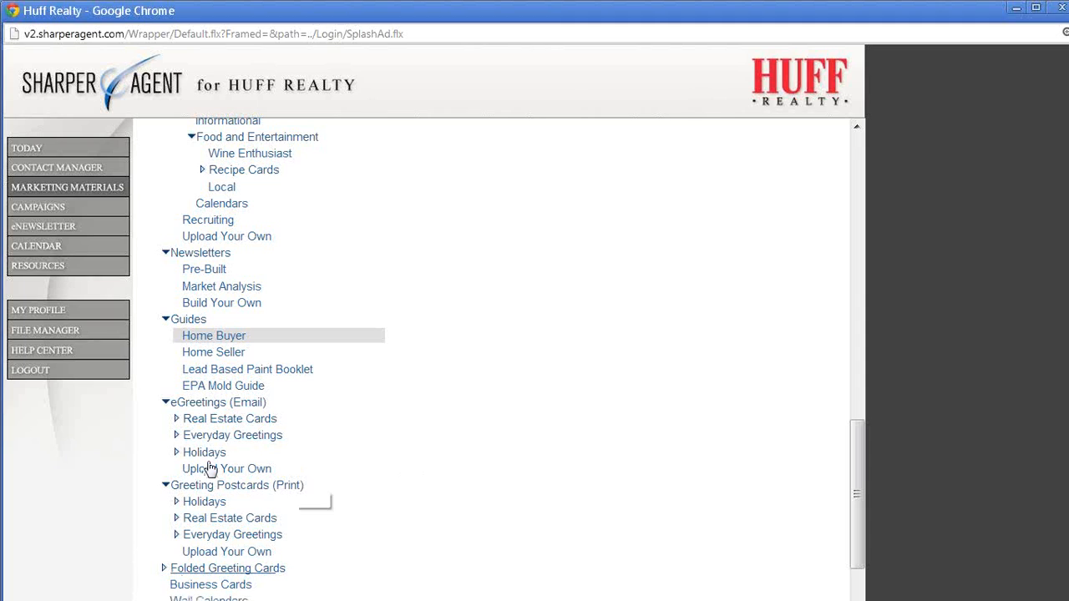
pyautogui.scroll(-2, 400, 523)
pyautogui.scroll(-1, 392, 522)
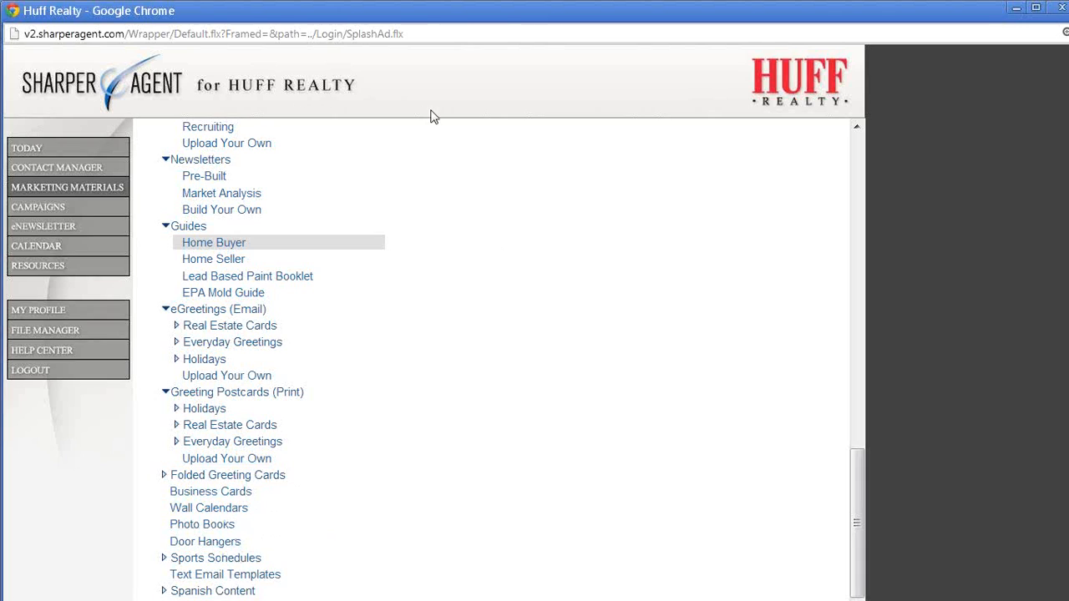
# Display the Door Hangers templates and maximize the browser window to view them.
pyautogui.click(208, 541)
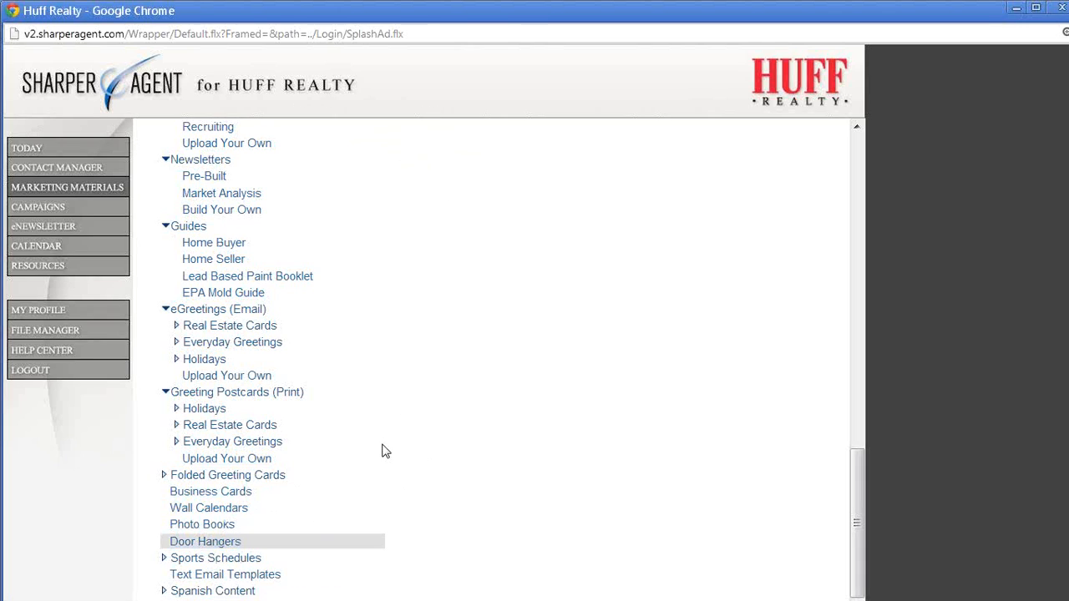
pyautogui.click(1036, 10)
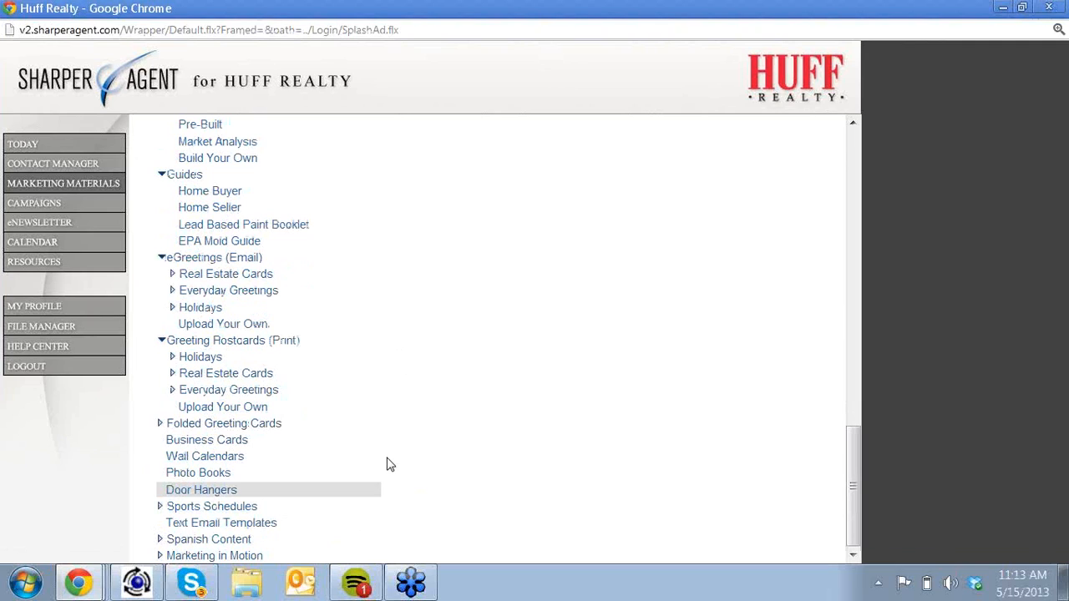
pyautogui.scroll(15, 386, 464)
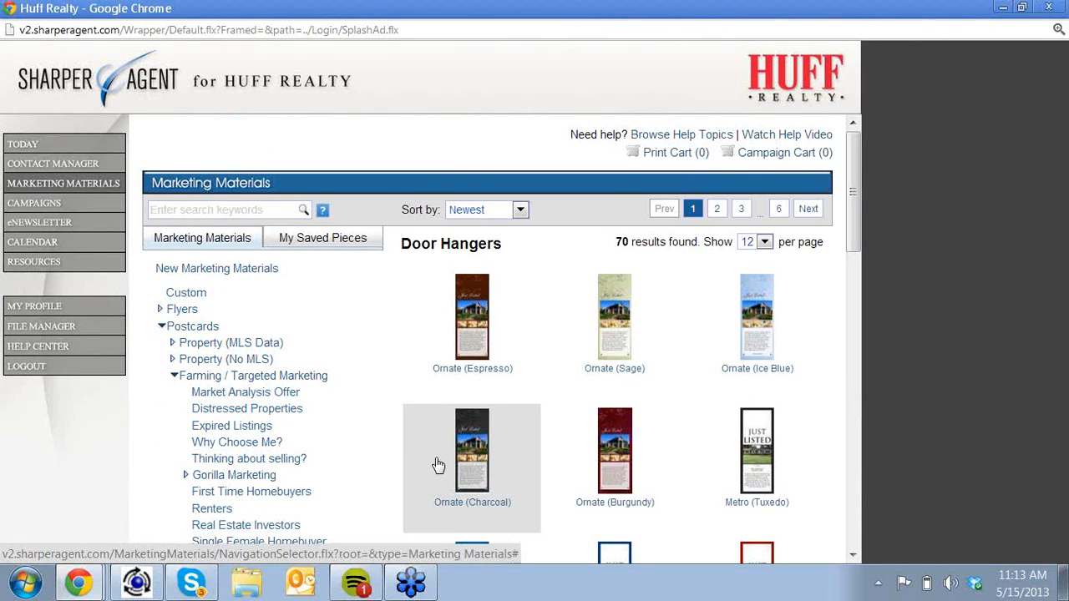
# Search the marketing materials for "selling" and look through the matching templates.
pyautogui.click(243, 210)
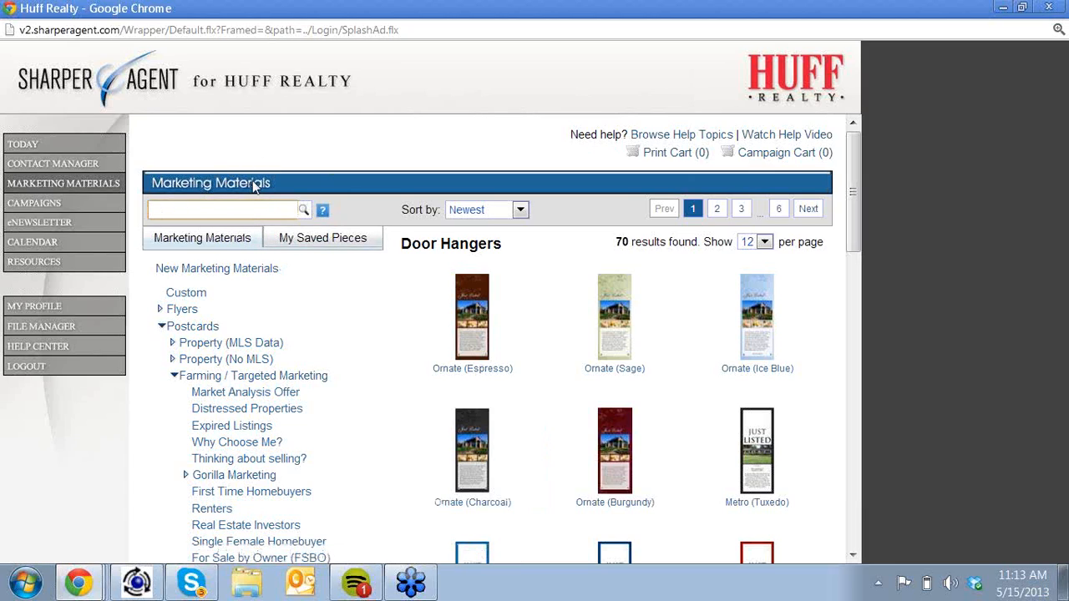
pyautogui.write('da')
pyautogui.press('BackSpace')
pyautogui.press('BackSpace')
pyautogui.click(304, 210)
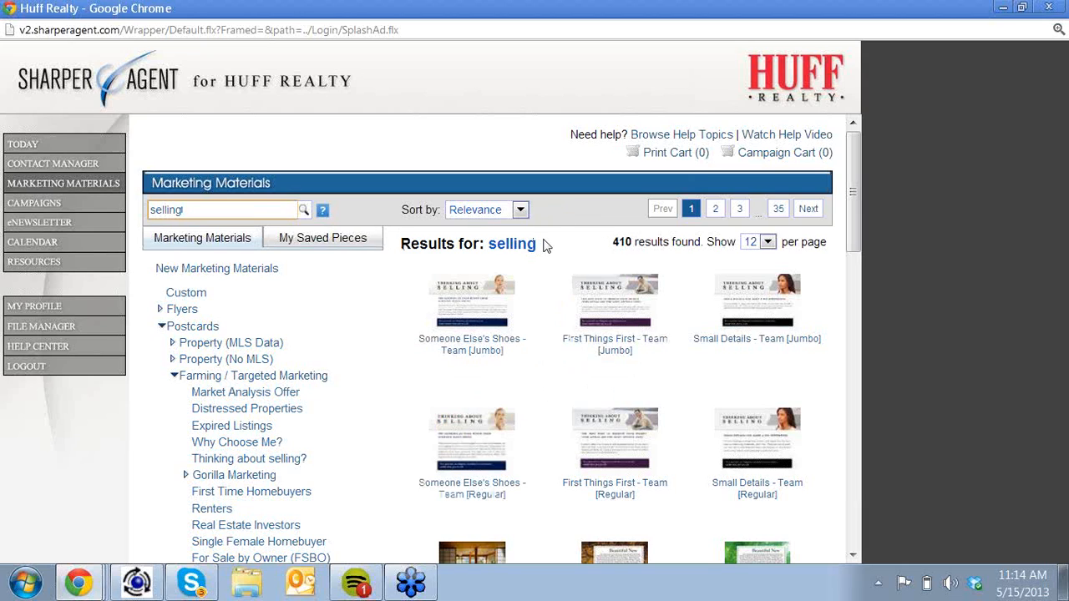
pyautogui.scroll(-3, 589, 322)
pyautogui.scroll(3, 589, 322)
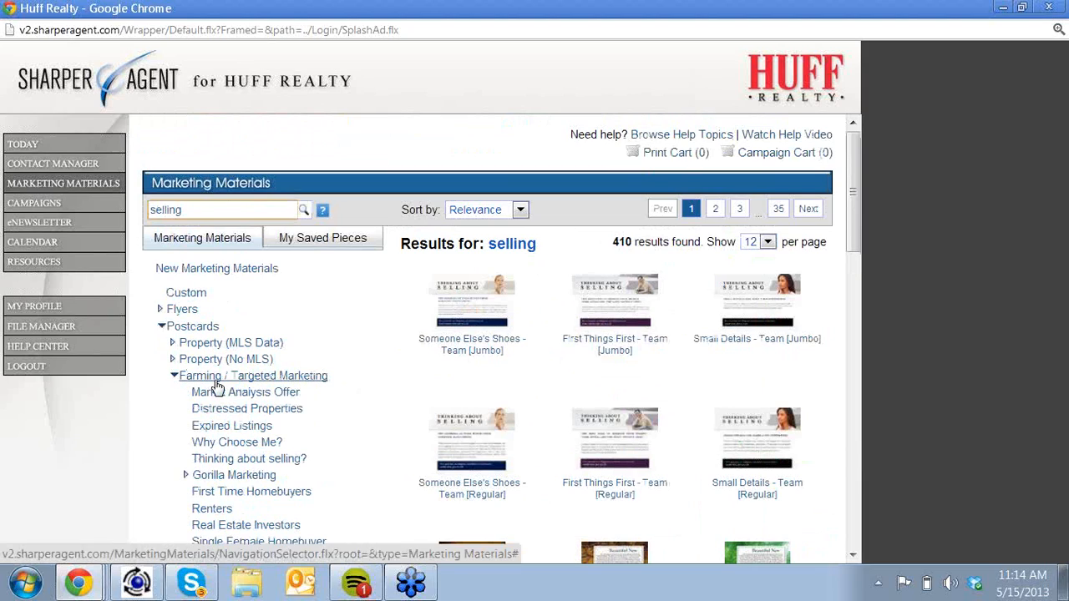
# Collapse the Farming / Targeted Marketing, Stay in Touch and Announcements subcategories and the Newsletters and Guides categories.
pyautogui.click(173, 376)
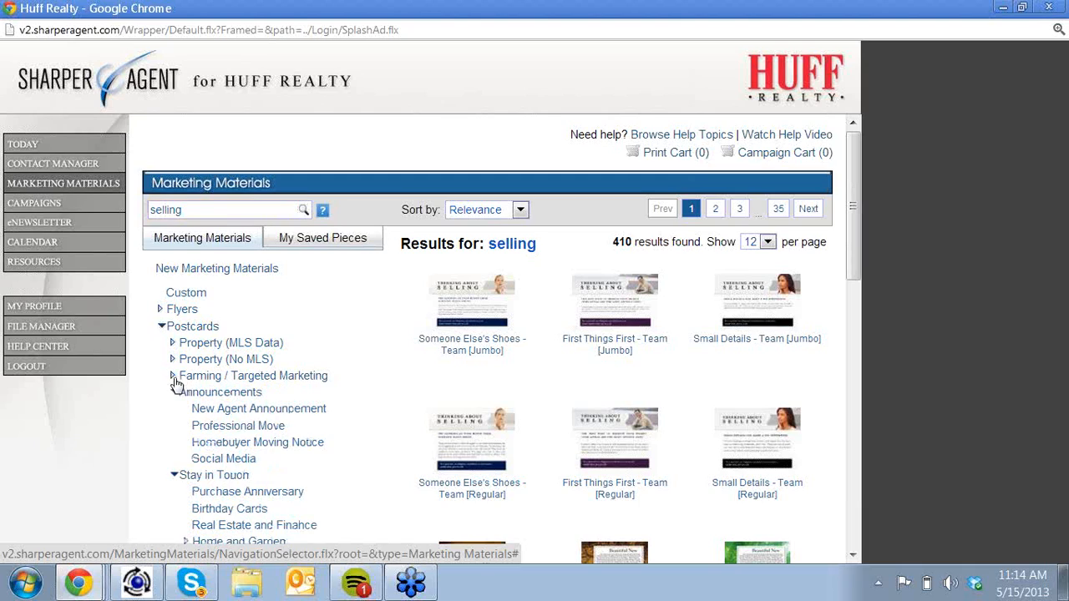
pyautogui.click(173, 476)
pyautogui.click(160, 526)
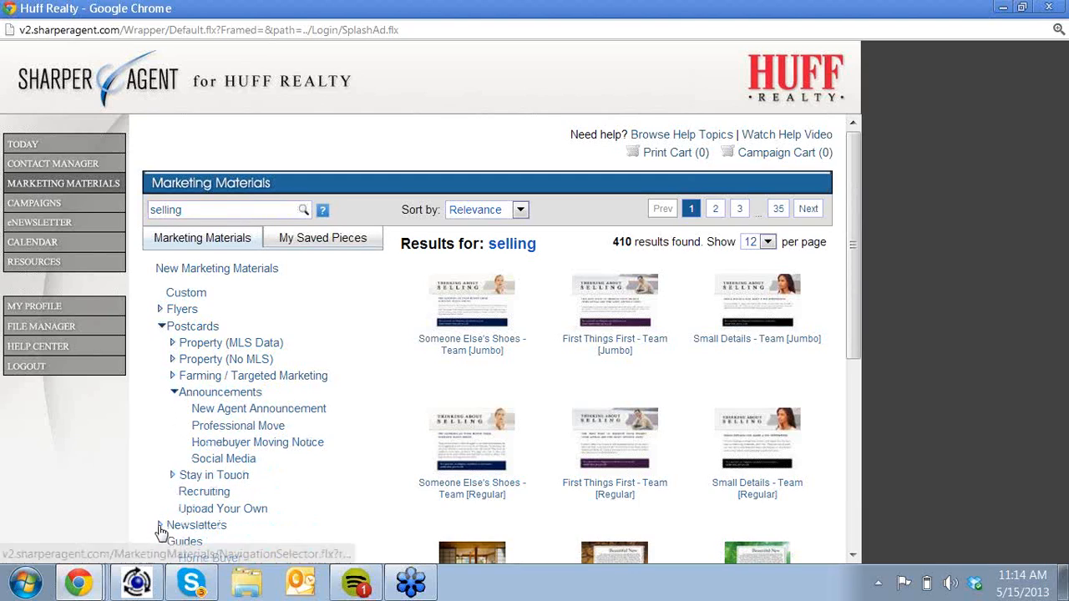
pyautogui.click(173, 392)
pyautogui.click(162, 474)
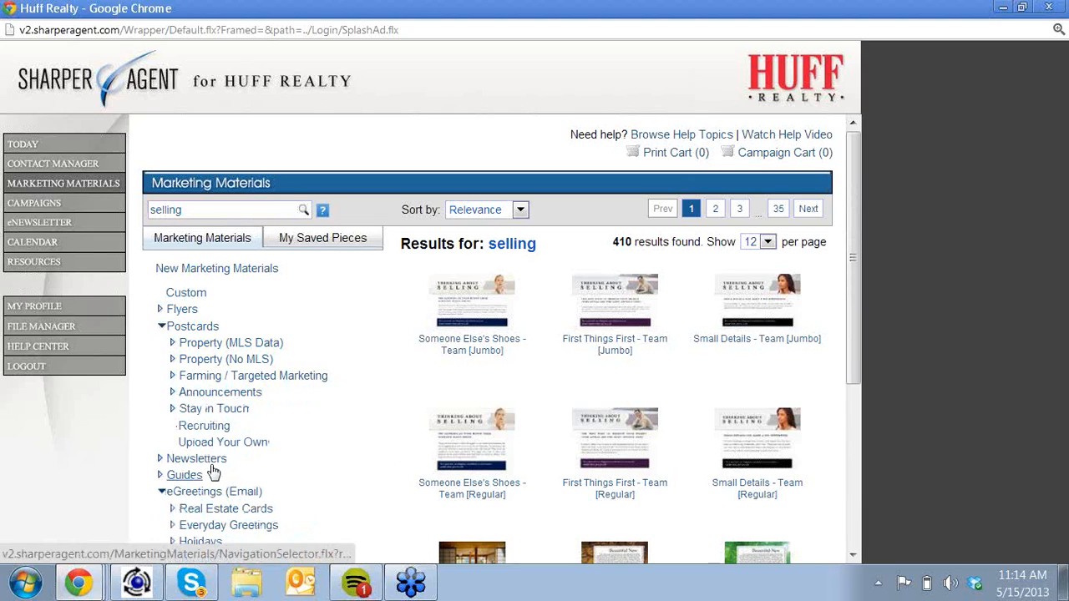
# Display the Upload Your Own postcards and look through the blank, panoramic, jumbo and regular formats.
pyautogui.click(245, 444)
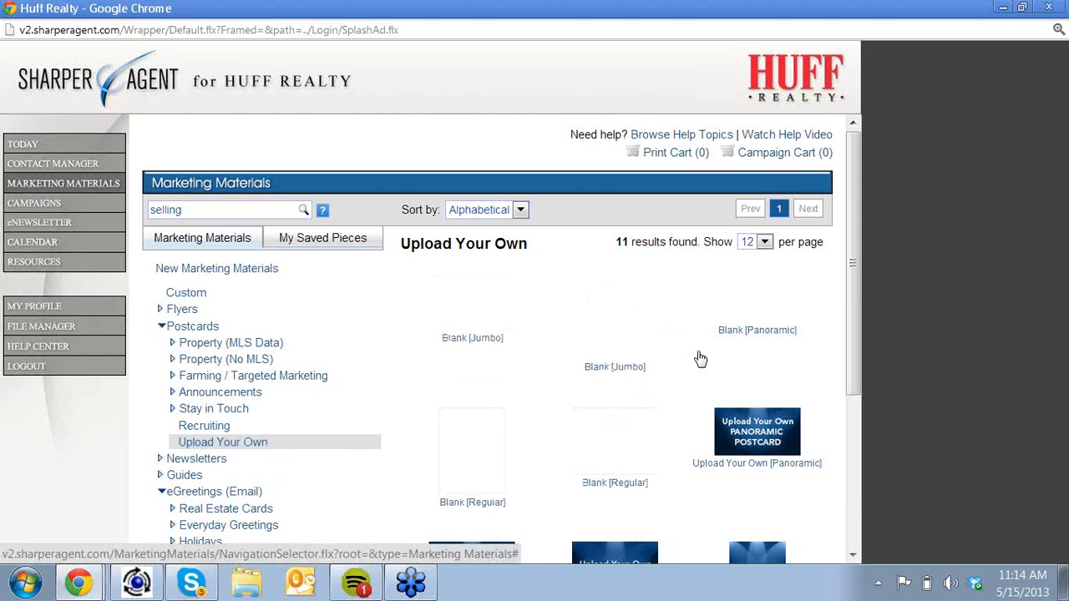
pyautogui.scroll(-2, 621, 444)
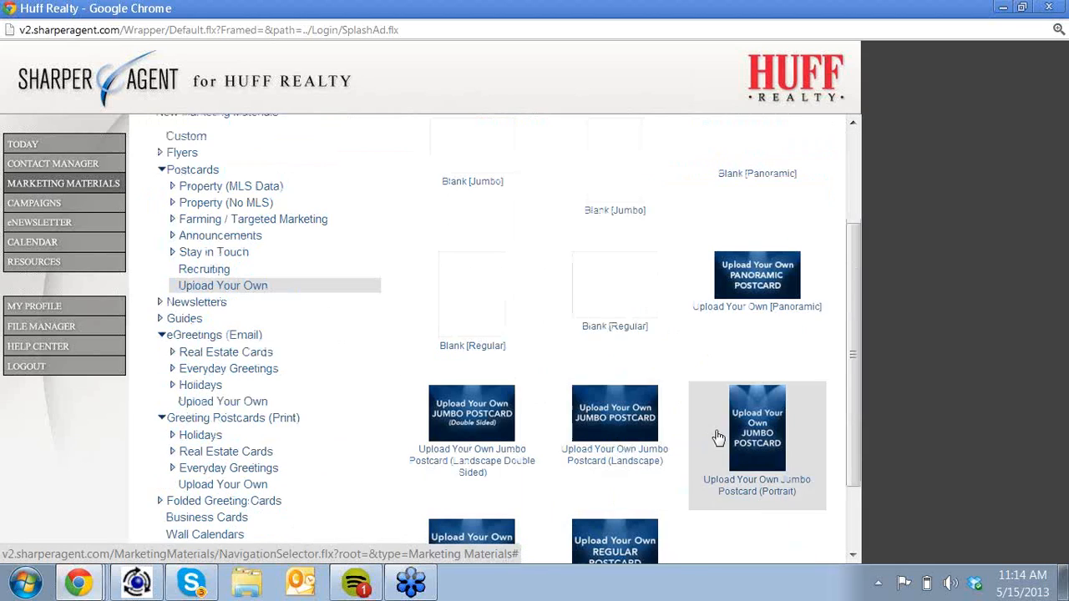
pyautogui.scroll(-2, 573, 504)
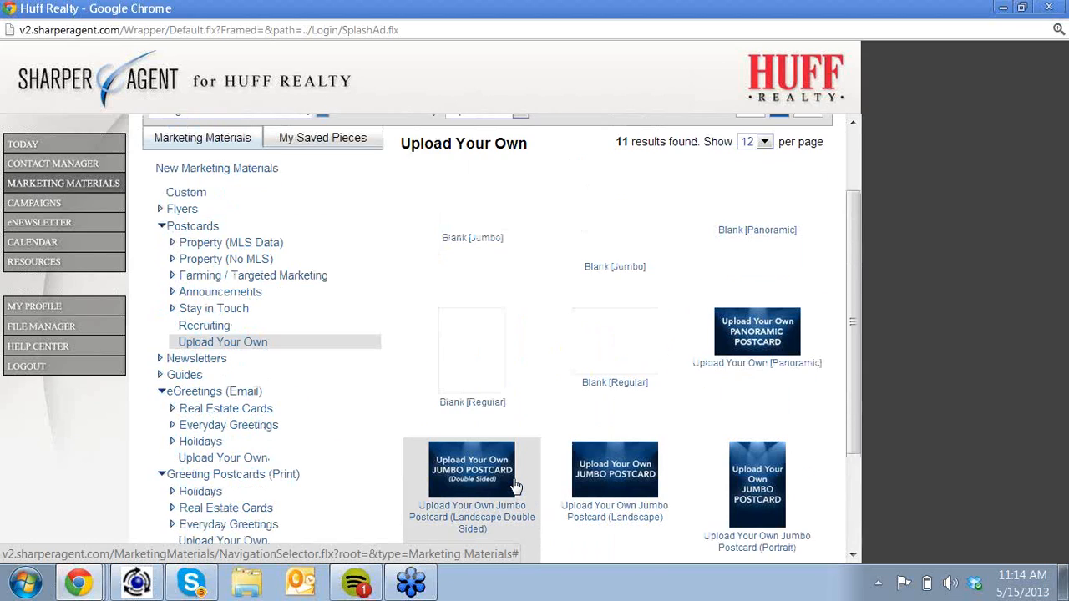
pyautogui.scroll(2, 518, 484)
pyautogui.scroll(2, 518, 484)
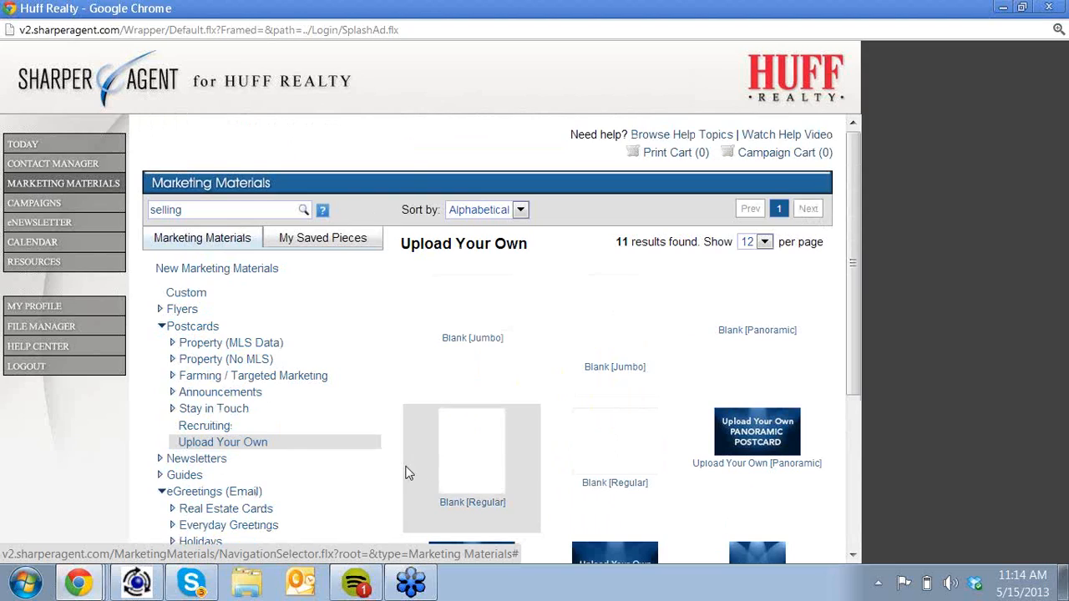
# Expand the Flyers category and display all Property Flyers (No MLS) templates.
pyautogui.click(162, 309)
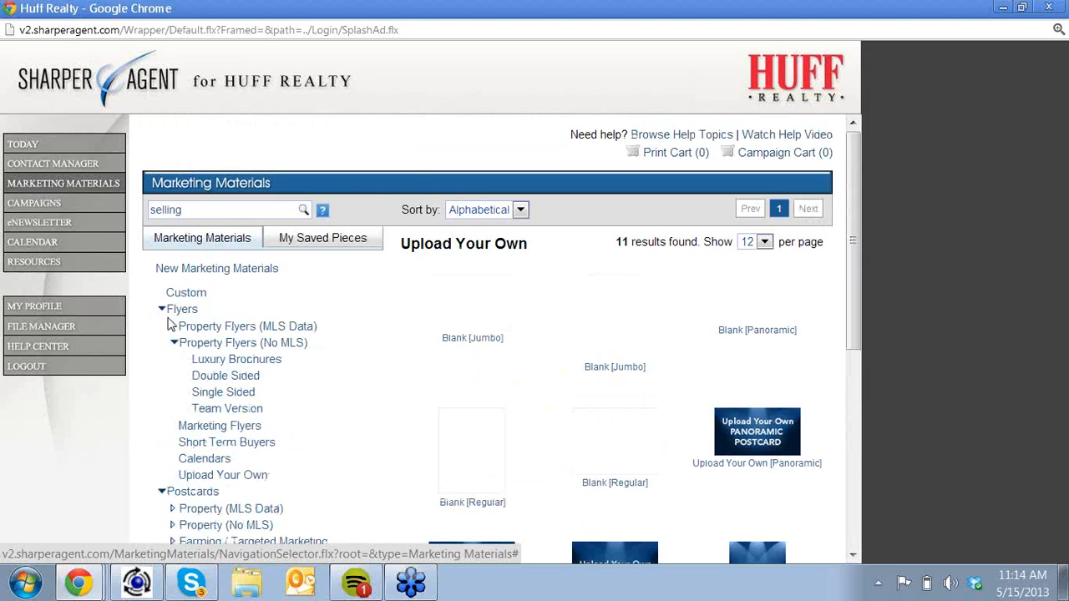
pyautogui.click(225, 351)
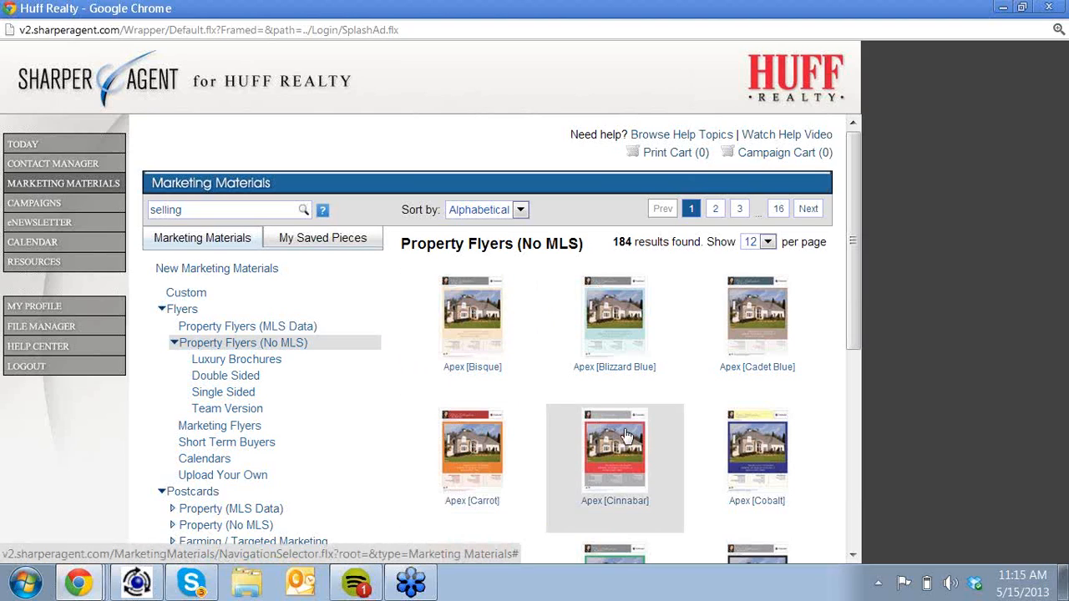
# Sort the property flyers by newest and open the Team Seasonal - Cherry Blossoms template for editing.
pyautogui.click(519, 211)
pyautogui.click(503, 234)
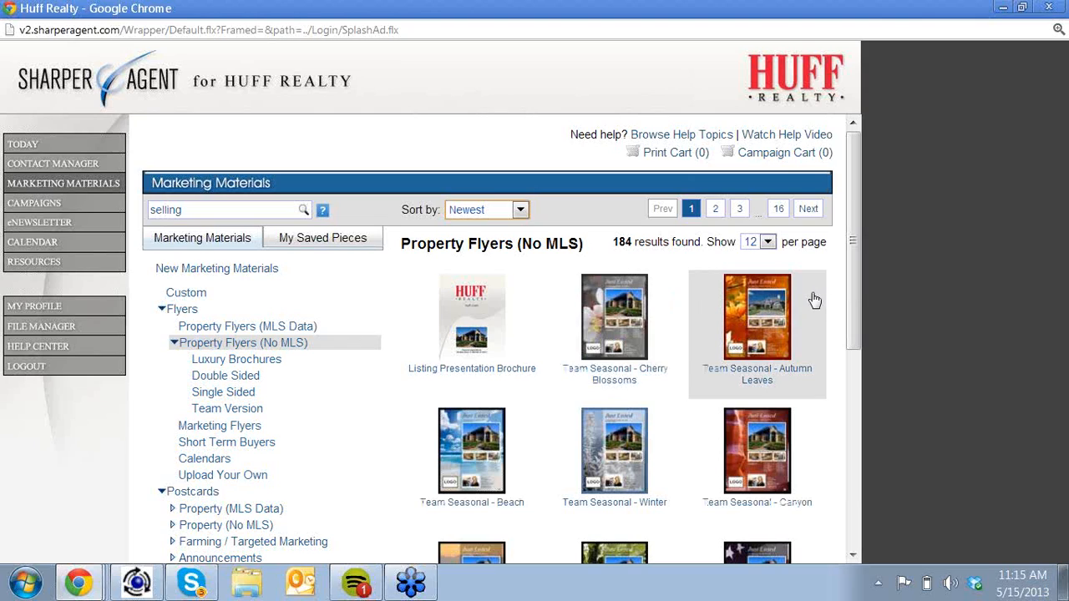
pyautogui.click(642, 301)
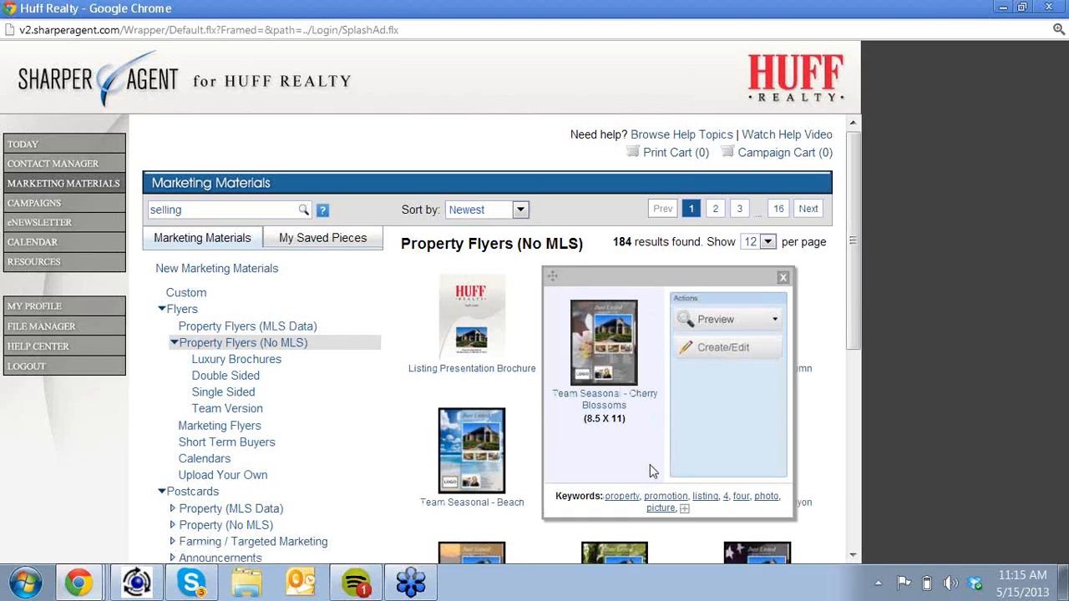
pyautogui.click(728, 351)
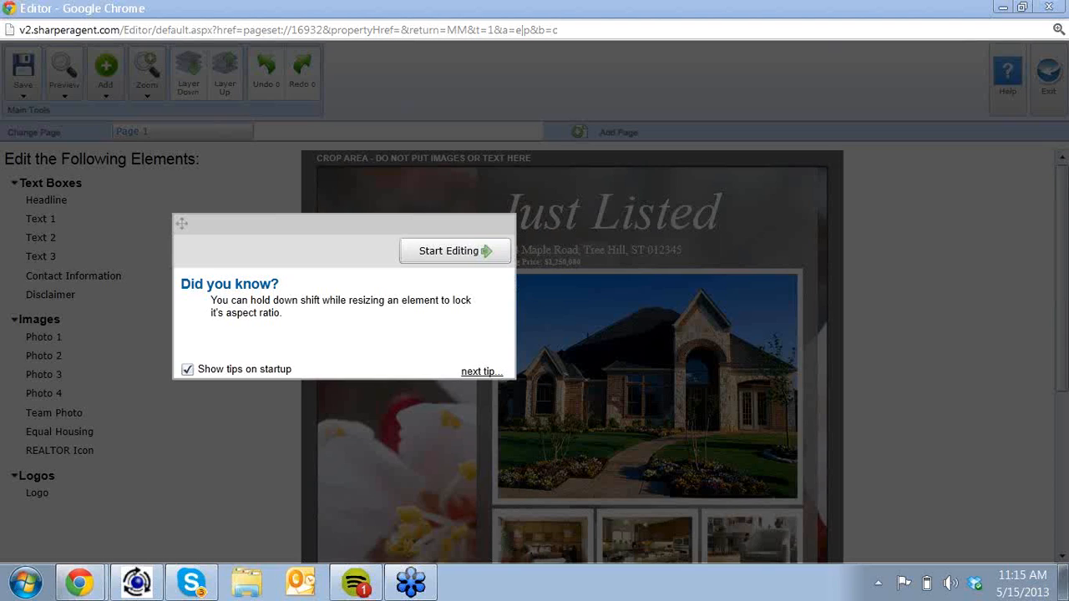
pyautogui.click(429, 254)
# Mirror the team photo near the bottom of the flyer and try to crop it.
pyautogui.scroll(-3, 300, 360)
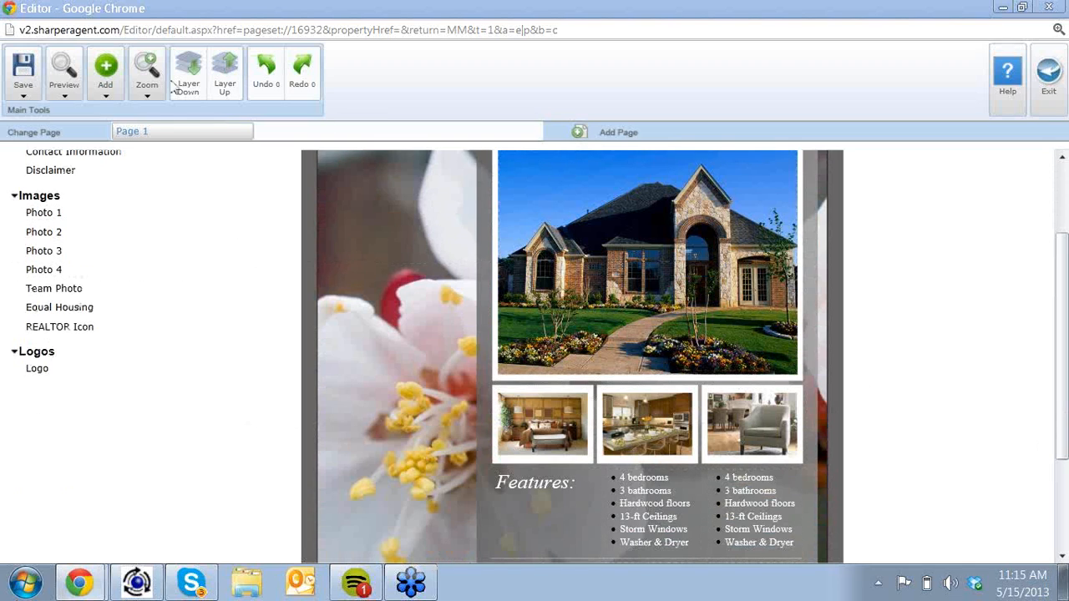
pyautogui.click(147, 97)
pyautogui.click(155, 129)
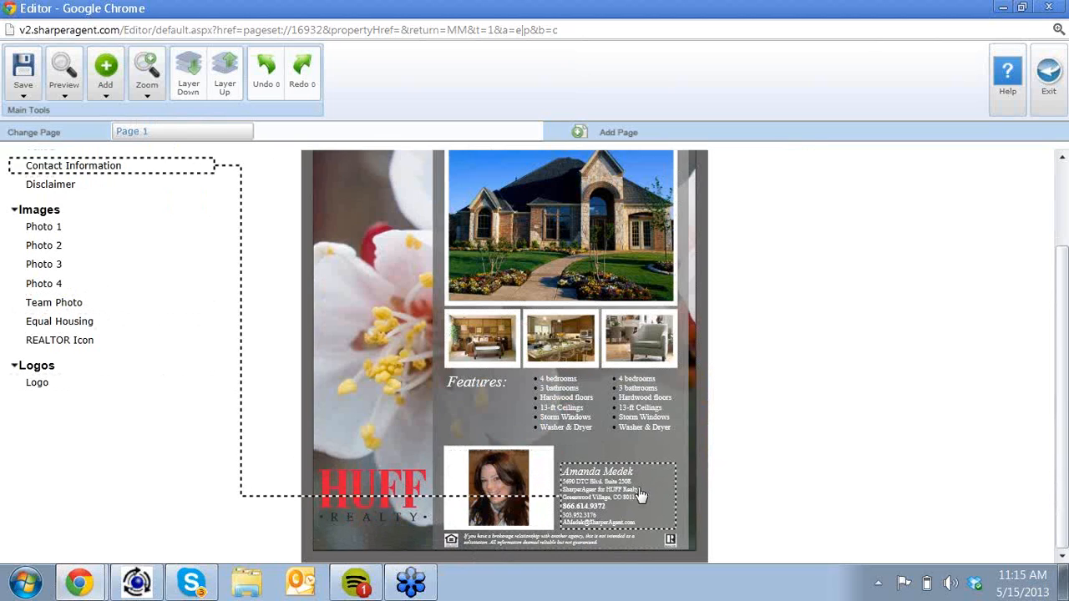
pyautogui.click(503, 494)
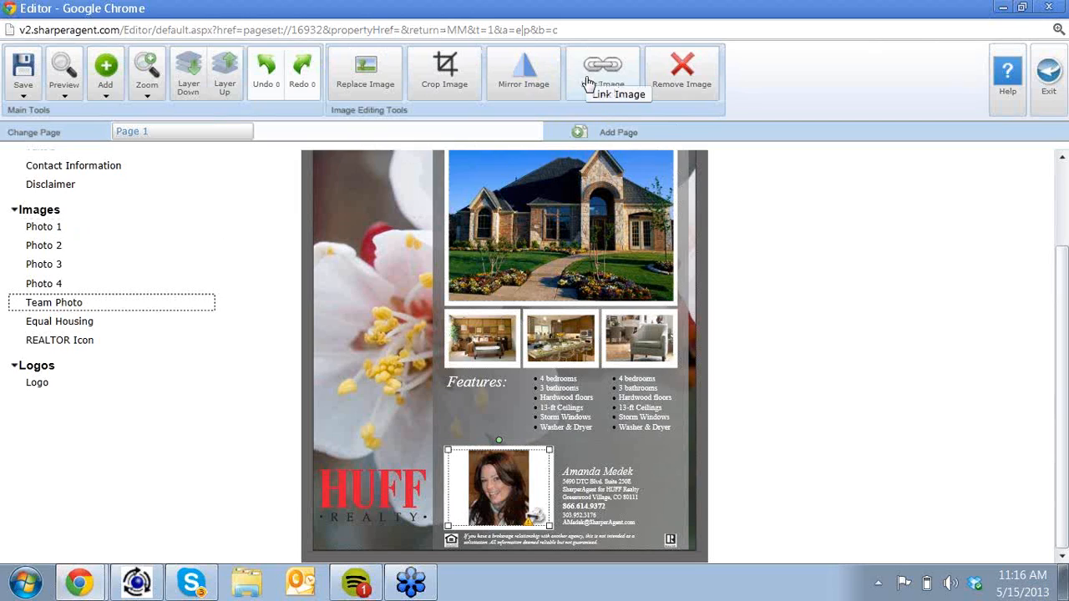
pyautogui.click(543, 78)
pyautogui.click(543, 79)
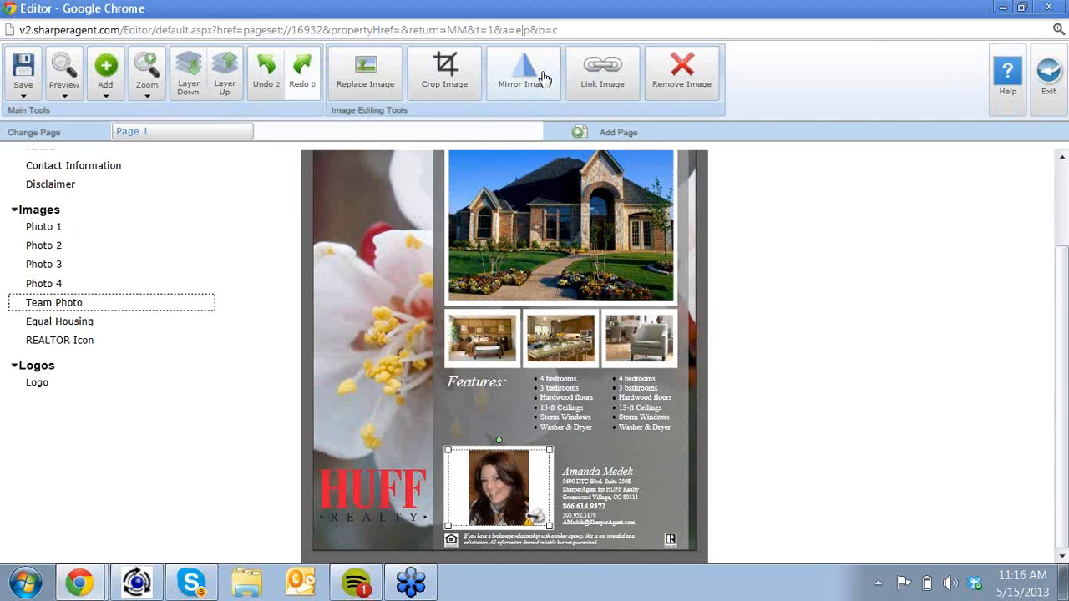
pyautogui.click(451, 78)
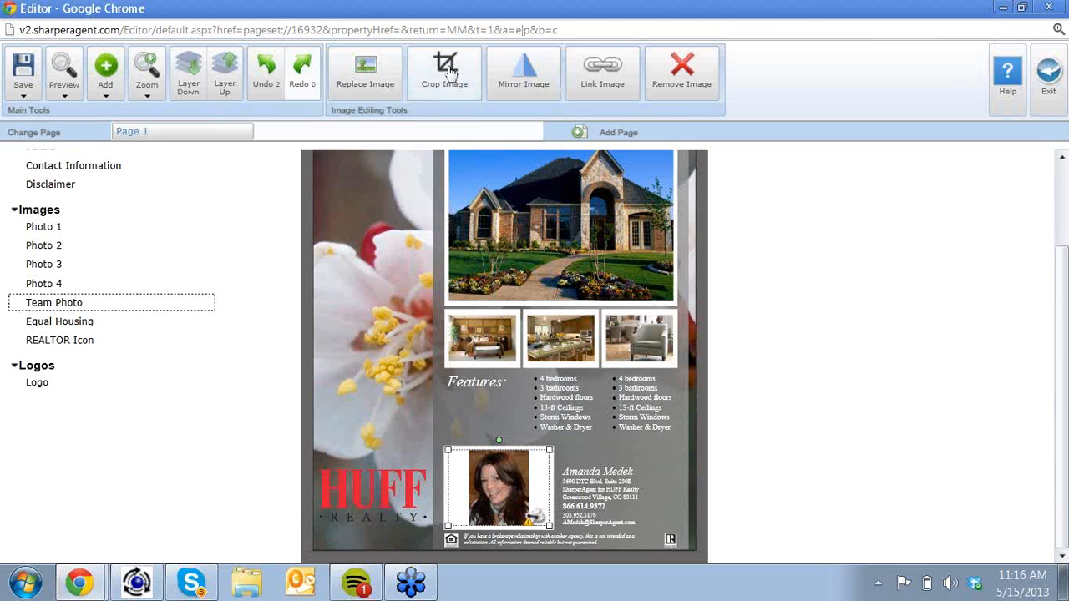
pyautogui.click(624, 339)
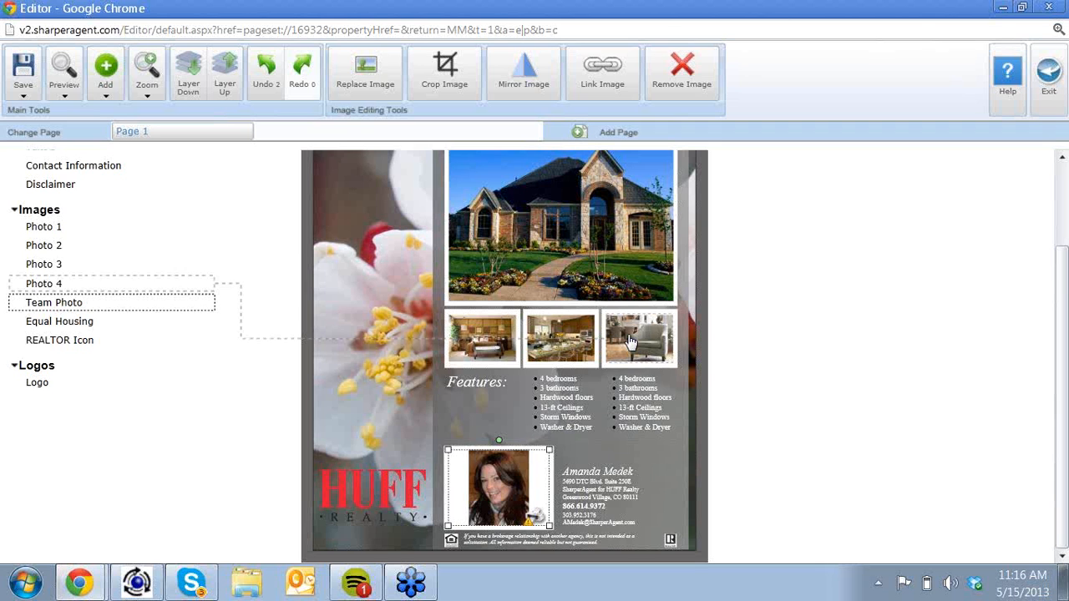
pyautogui.click(520, 86)
# Try again to crop the team photo and enlarge it slightly by its upper-left corner.
pyautogui.click(143, 97)
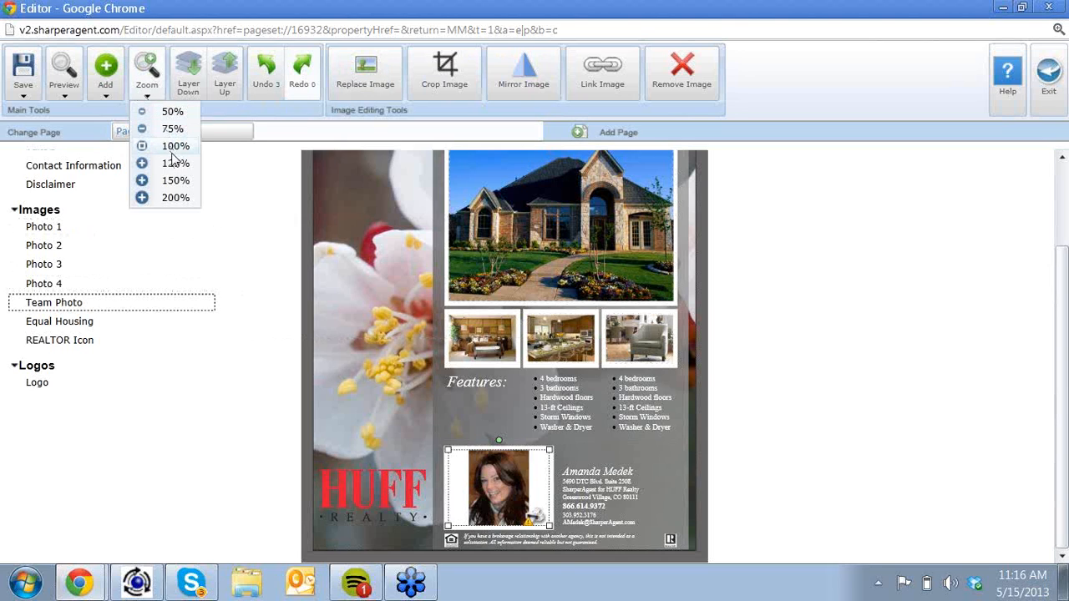
pyautogui.click(174, 147)
pyautogui.scroll(-3, 396, 381)
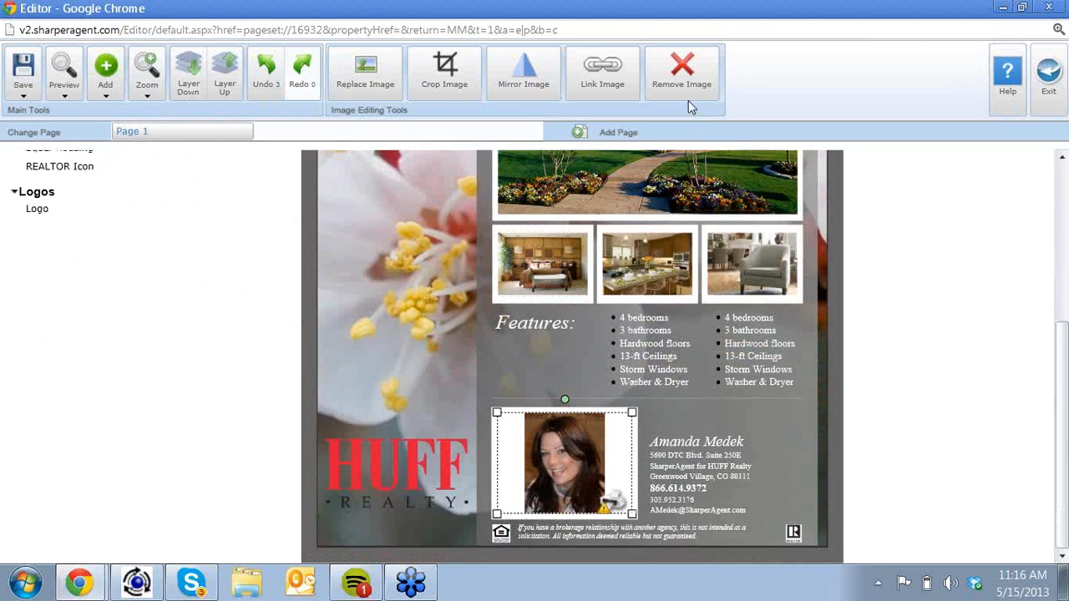
pyautogui.click(442, 93)
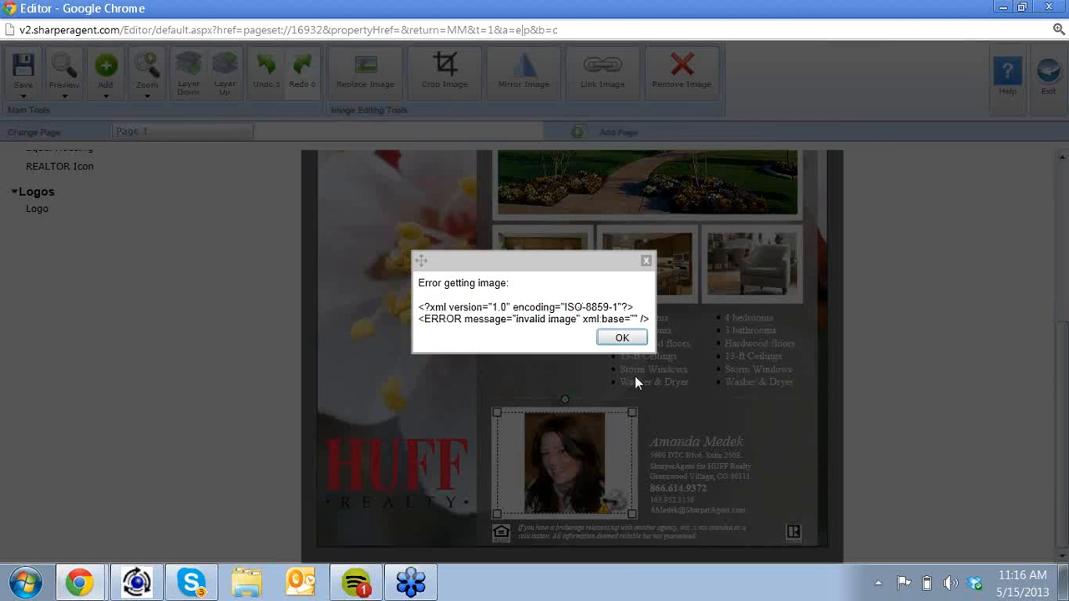
pyautogui.click(622, 339)
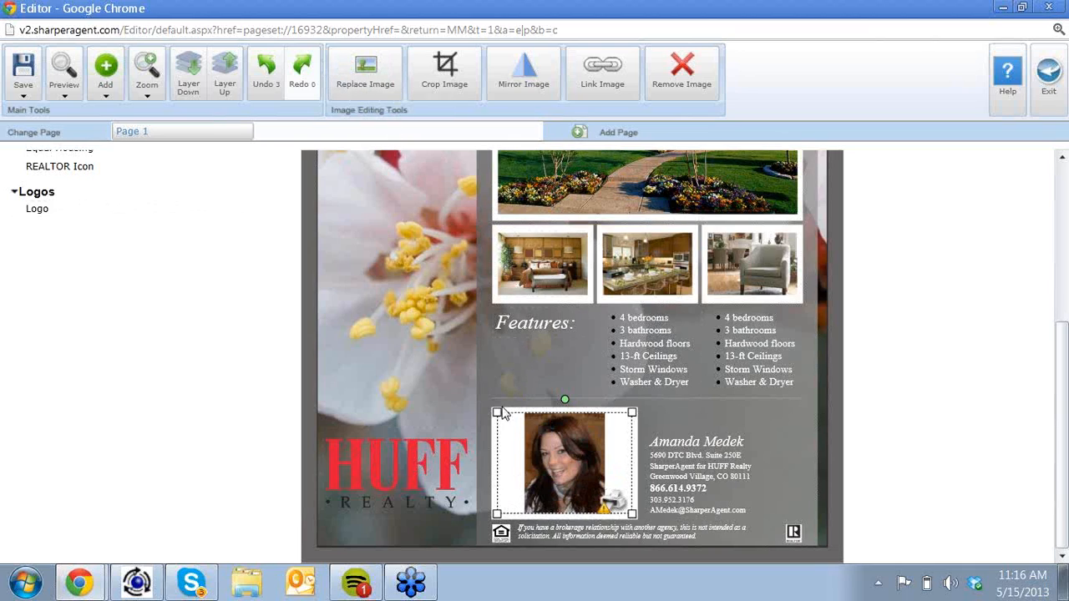
pyautogui.moveTo(498, 412)
pyautogui.mouseDown()
pyautogui.moveTo(461, 380)
pyautogui.moveTo(553, 434)
pyautogui.moveTo(556, 456)
pyautogui.moveTo(495, 410)
pyautogui.mouseUp()
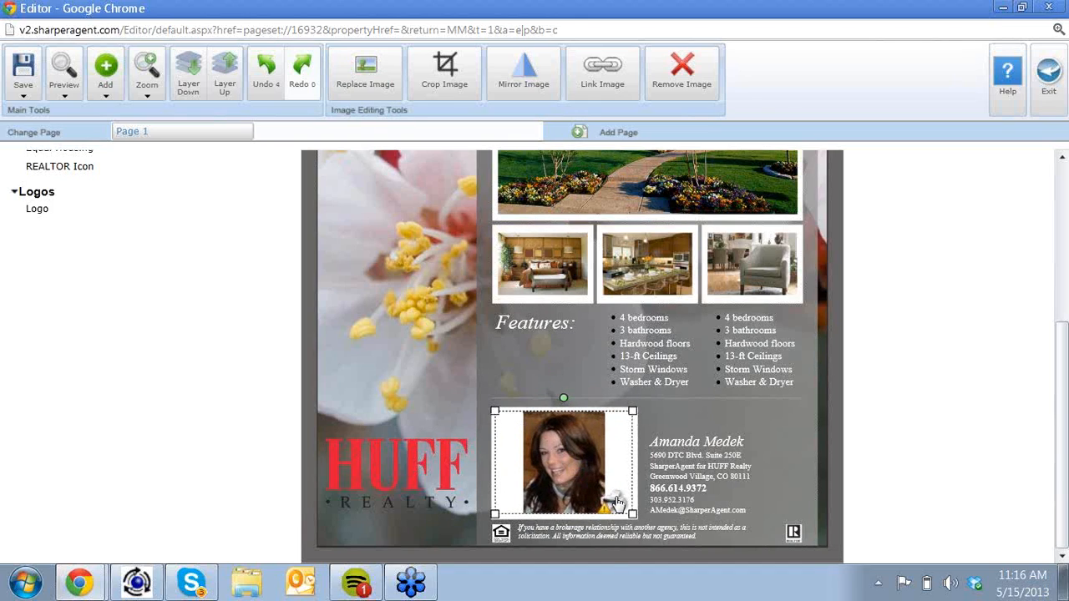
pyautogui.moveTo(616, 501)
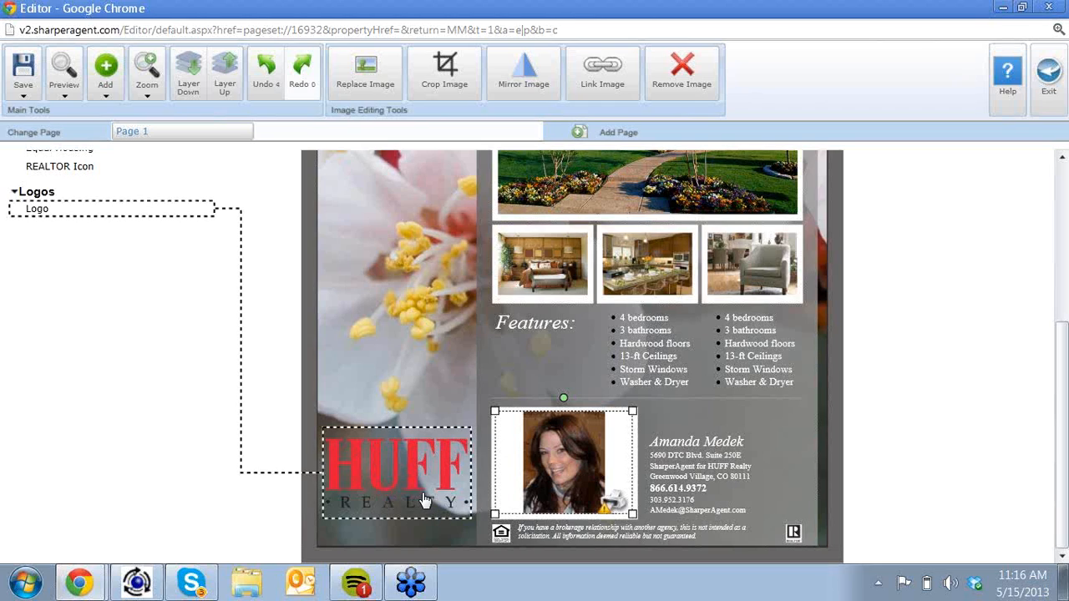
# Set the contact information text to size 12 and move its text box up beside the team photo.
pyautogui.click(701, 462)
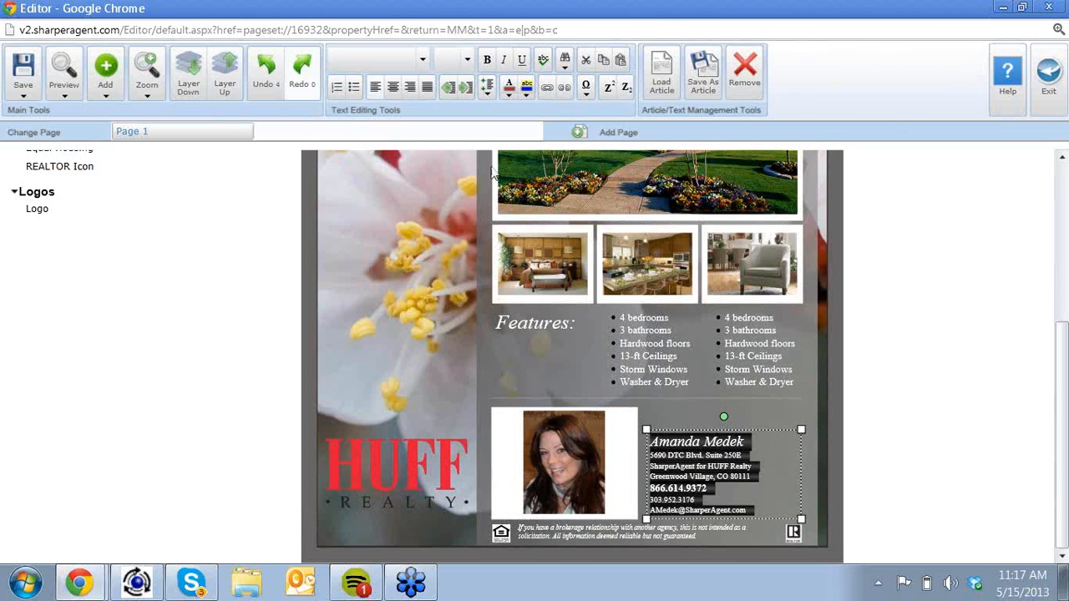
pyautogui.click(424, 60)
pyautogui.click(424, 60)
pyautogui.click(465, 60)
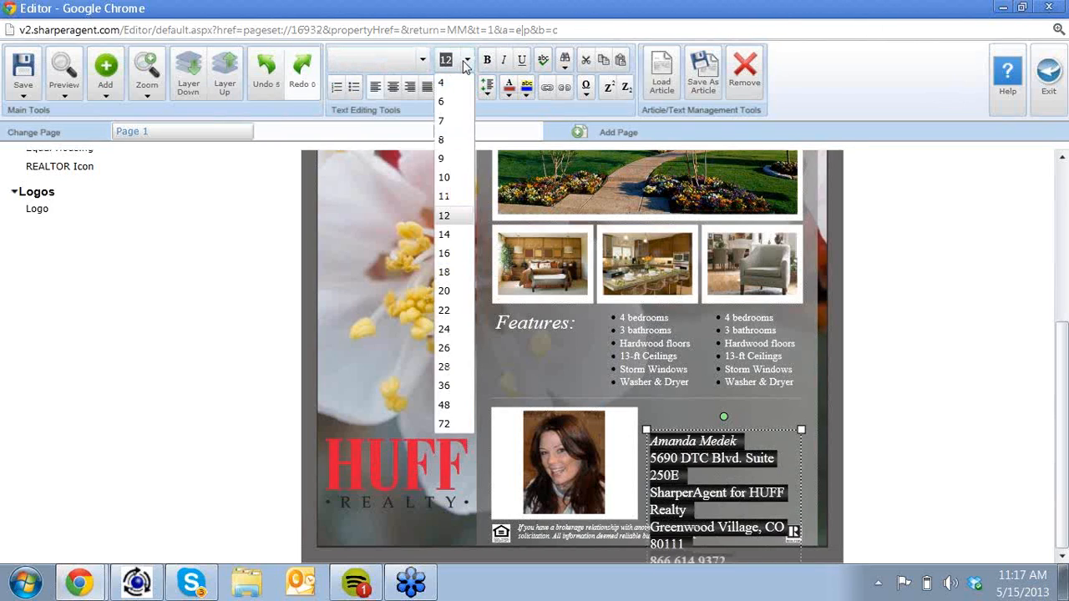
pyautogui.click(465, 62)
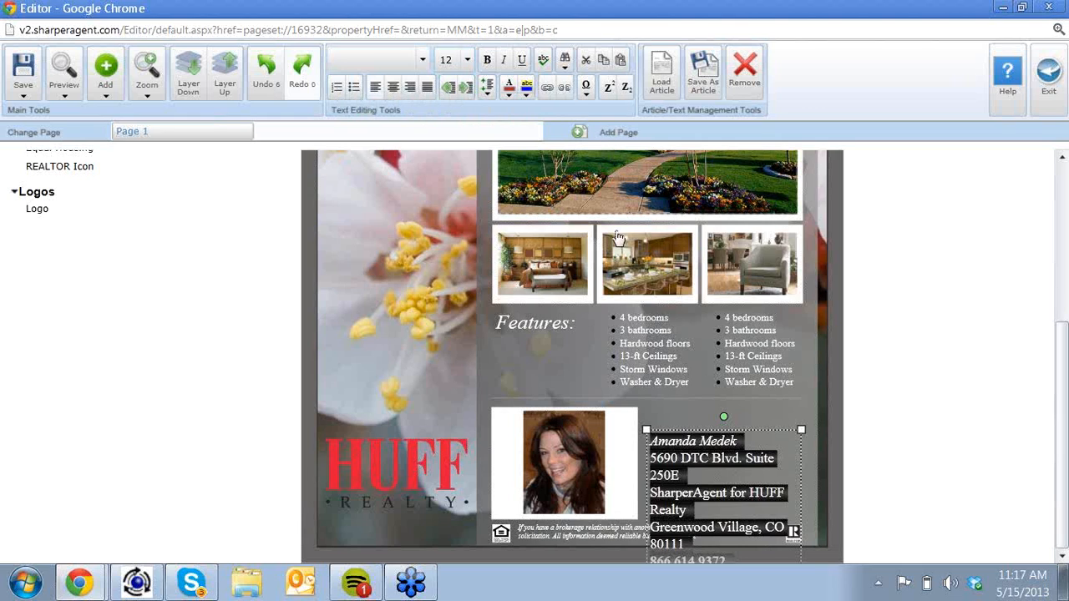
pyautogui.moveTo(797, 462)
pyautogui.mouseDown()
pyautogui.moveTo(600, 251)
pyautogui.moveTo(746, 382)
pyautogui.moveTo(769, 455)
pyautogui.moveTo(797, 465)
pyautogui.mouseUp()
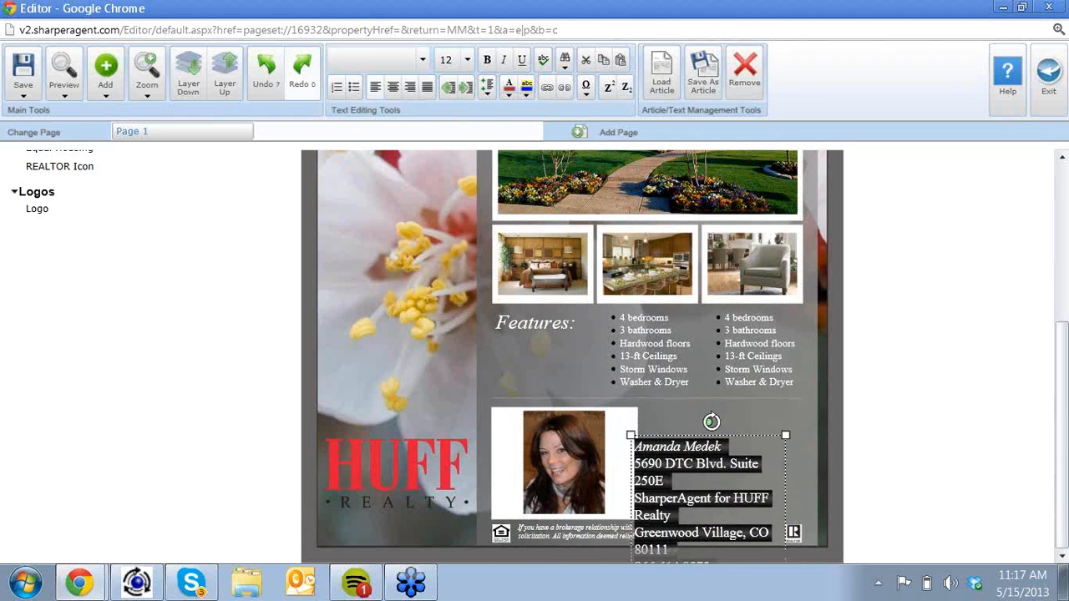
pyautogui.moveTo(709, 423); pyautogui.dragTo(774, 395)
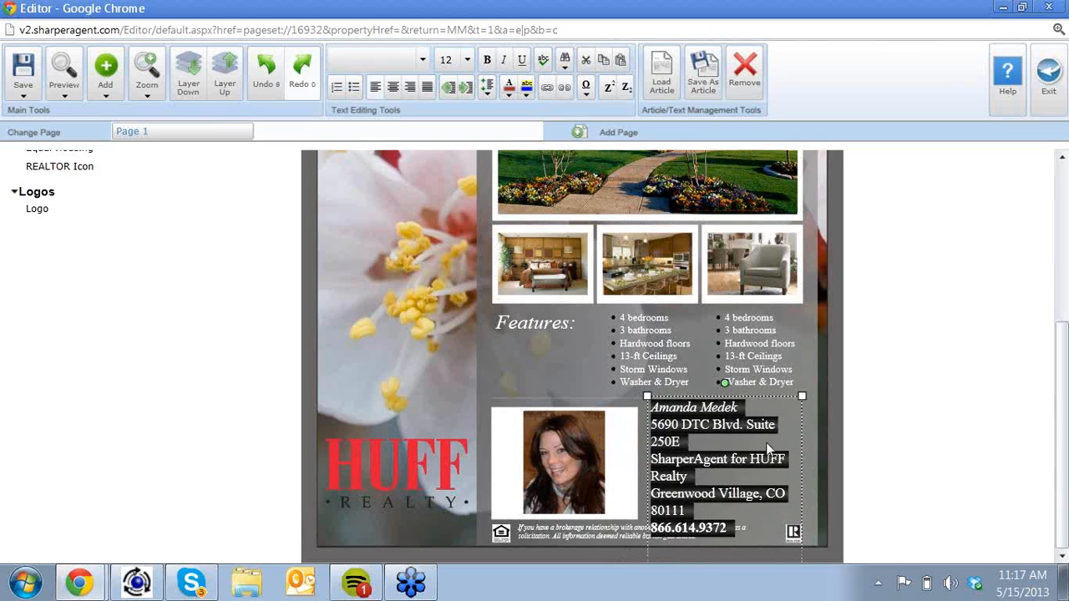
# Delete the address and company lines from the contact information and fit its text box slightly lower and wider beside the photo.
pyautogui.click(739, 512)
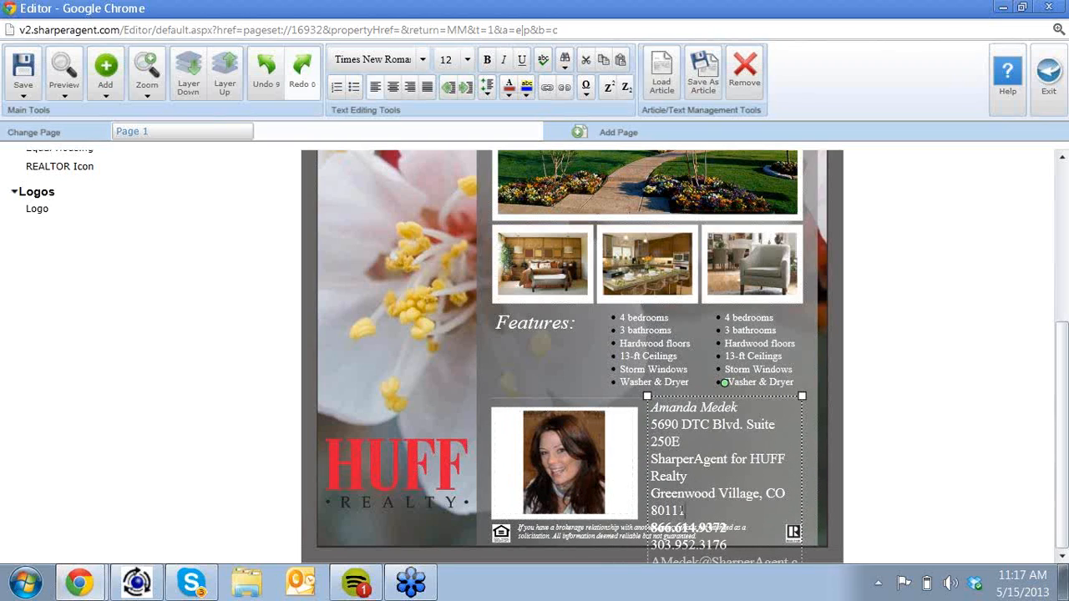
pyautogui.moveTo(682, 511); pyautogui.dragTo(645, 430)
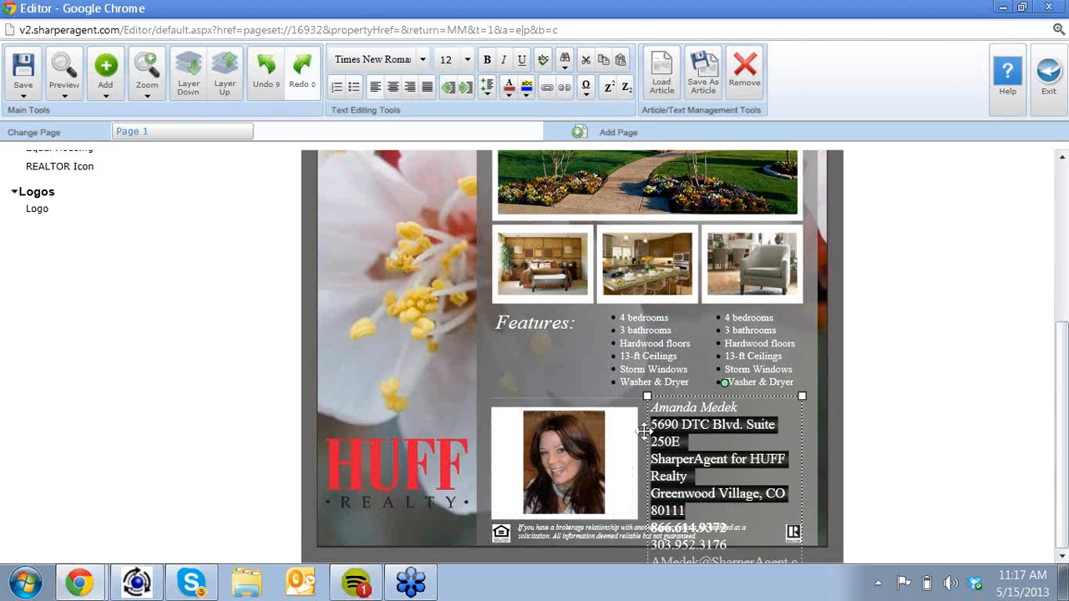
pyautogui.press('Delete')
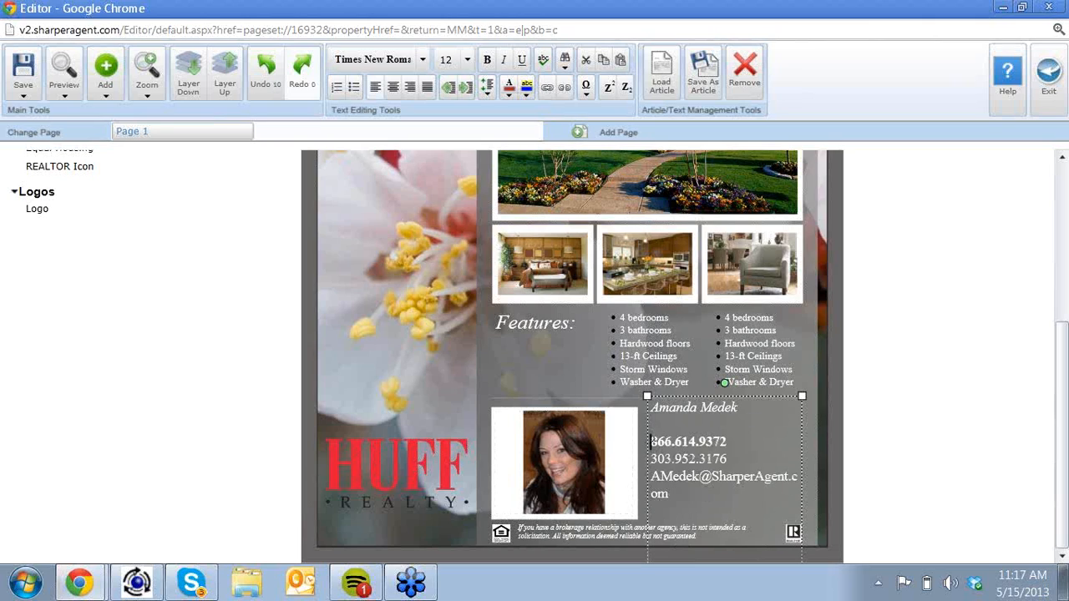
pyautogui.press('Delete')
pyautogui.moveTo(696, 398); pyautogui.dragTo(694, 419)
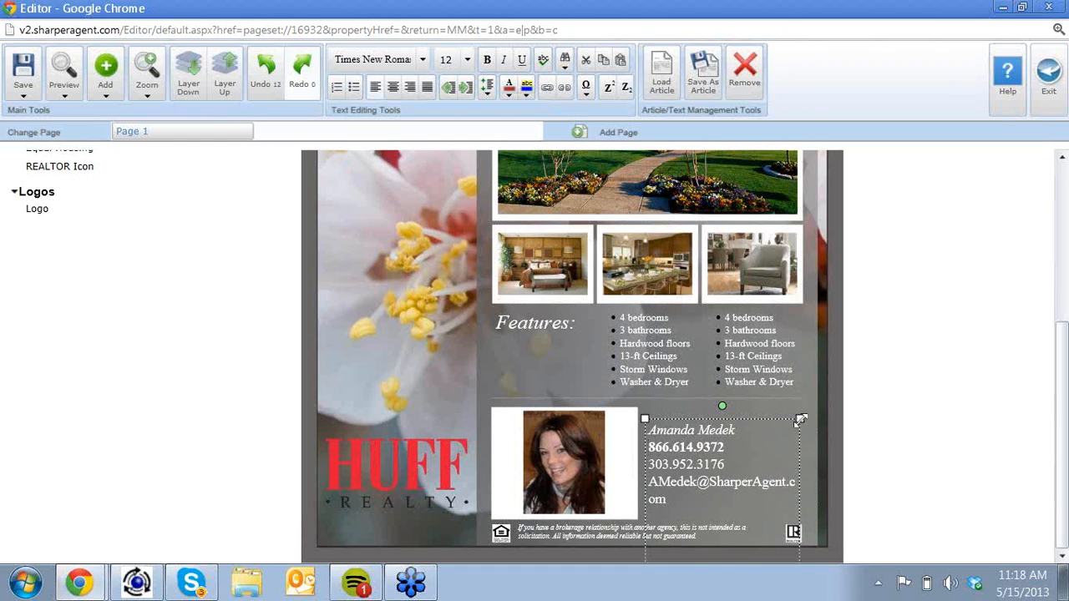
pyautogui.moveTo(800, 420); pyautogui.dragTo(822, 416)
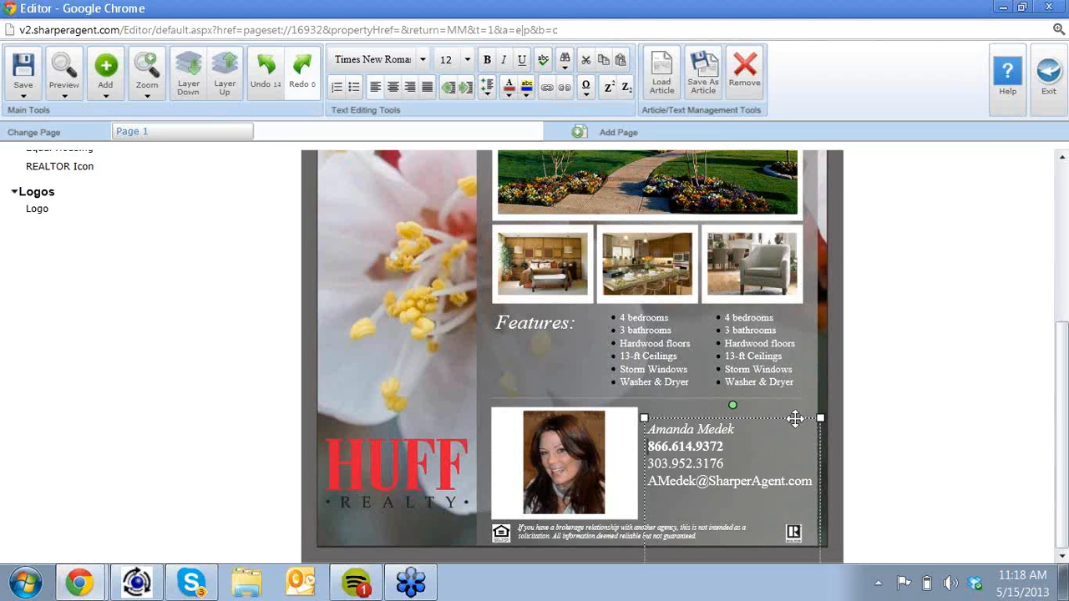
# Open the Logo Library to replace the flyer's HUFF Realty logo and look through the available logos.
pyautogui.click(351, 481)
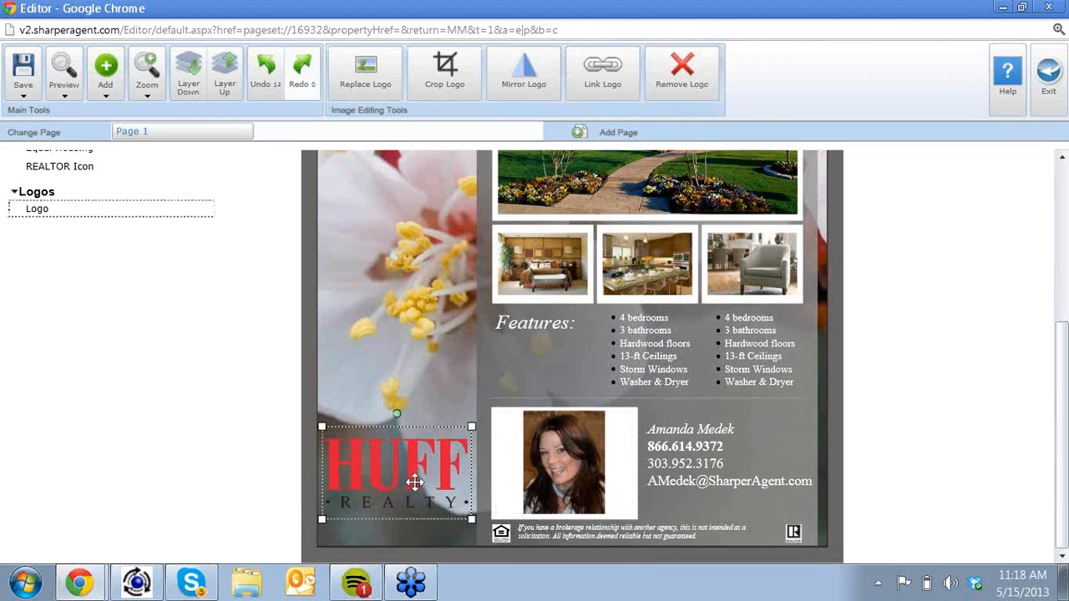
pyautogui.click(373, 94)
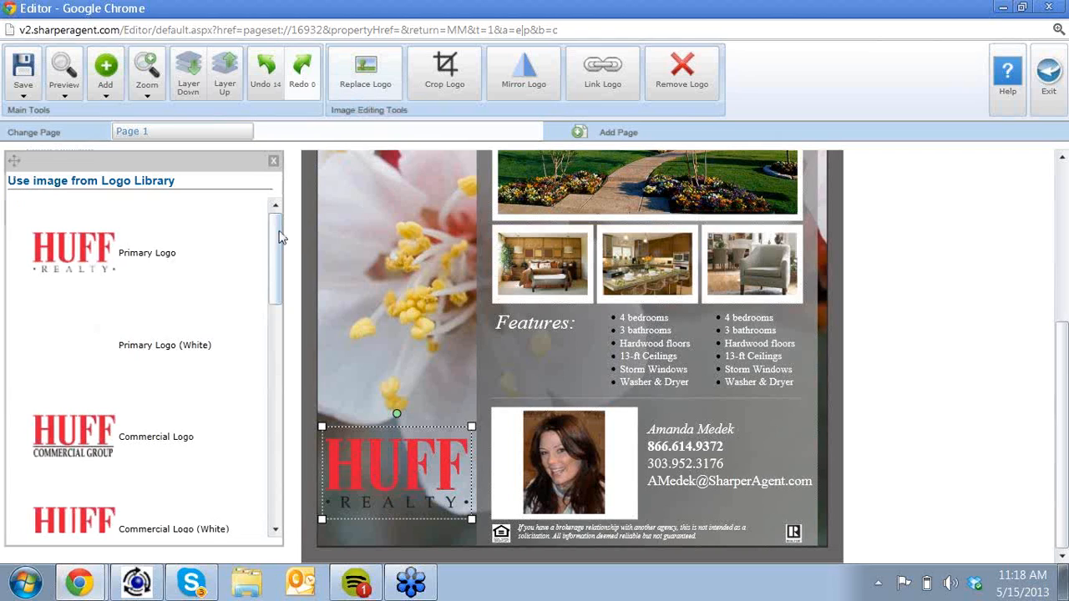
pyautogui.moveTo(280, 237); pyautogui.dragTo(282, 311)
pyautogui.moveTo(275, 350); pyautogui.dragTo(275, 281)
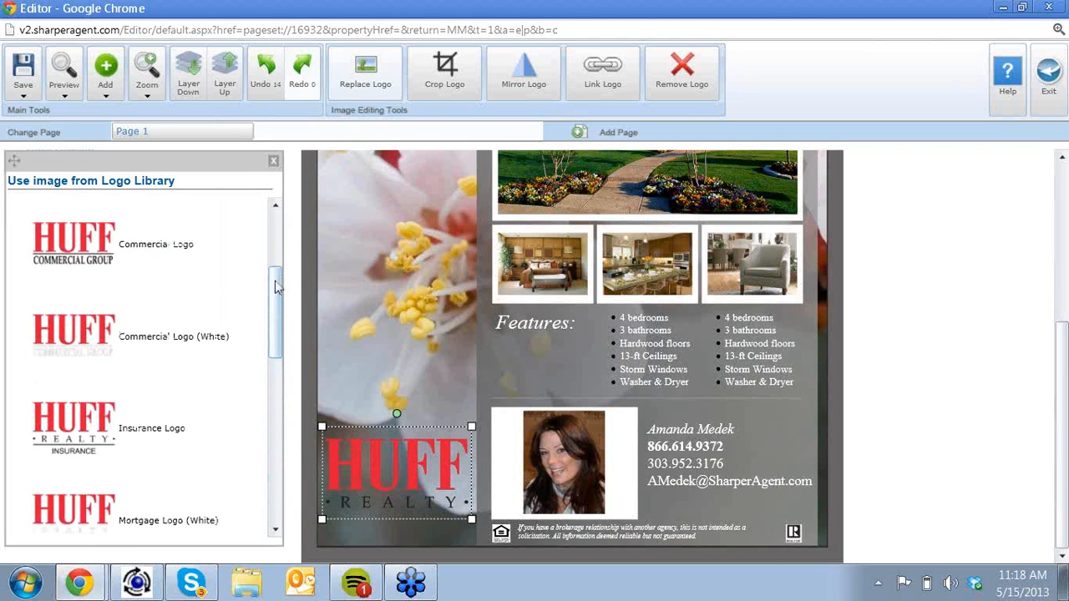
# Try the Commercial Logo, Commercial Logo (White) and Insurance Logo on the flyer.
pyautogui.click(128, 277)
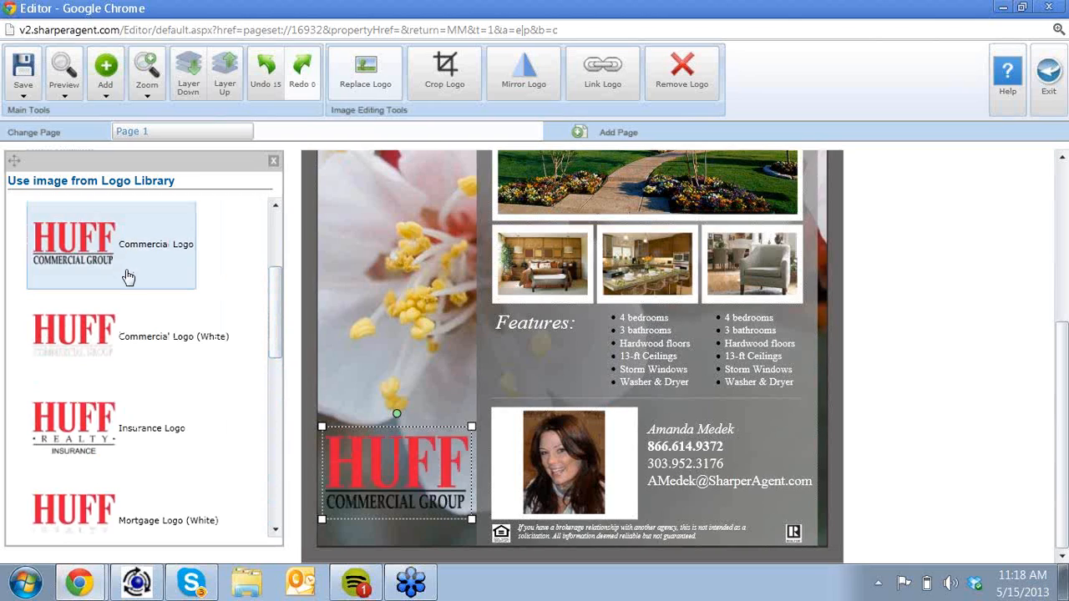
pyautogui.click(134, 332)
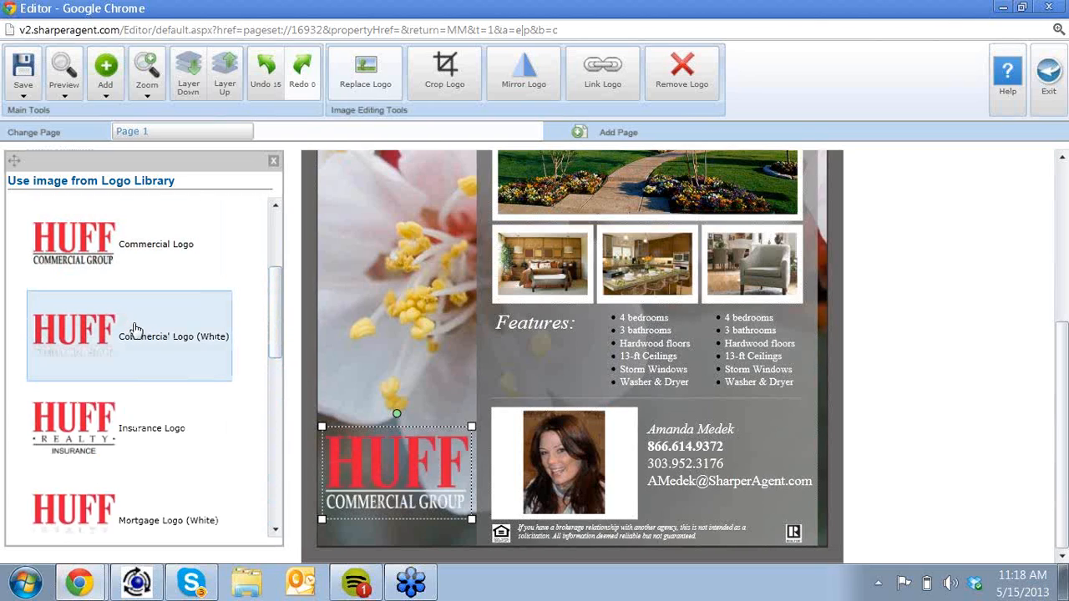
pyautogui.click(161, 448)
pyautogui.click(275, 530)
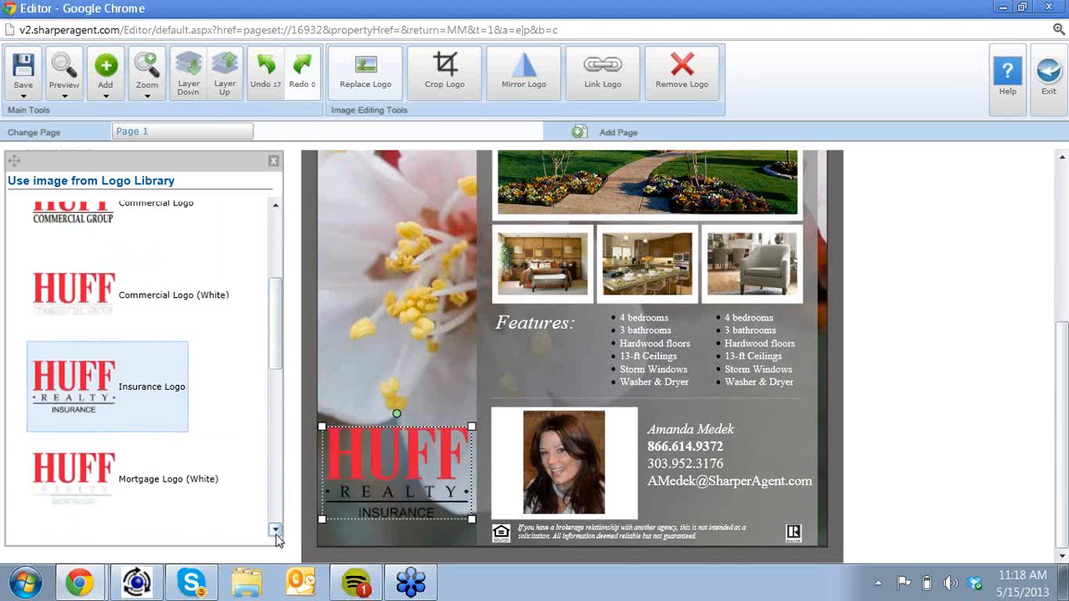
# Try the Rentals Logo on the flyer and replace it with the Rentals Logo (White).
pyautogui.moveTo(274, 330); pyautogui.dragTo(276, 392)
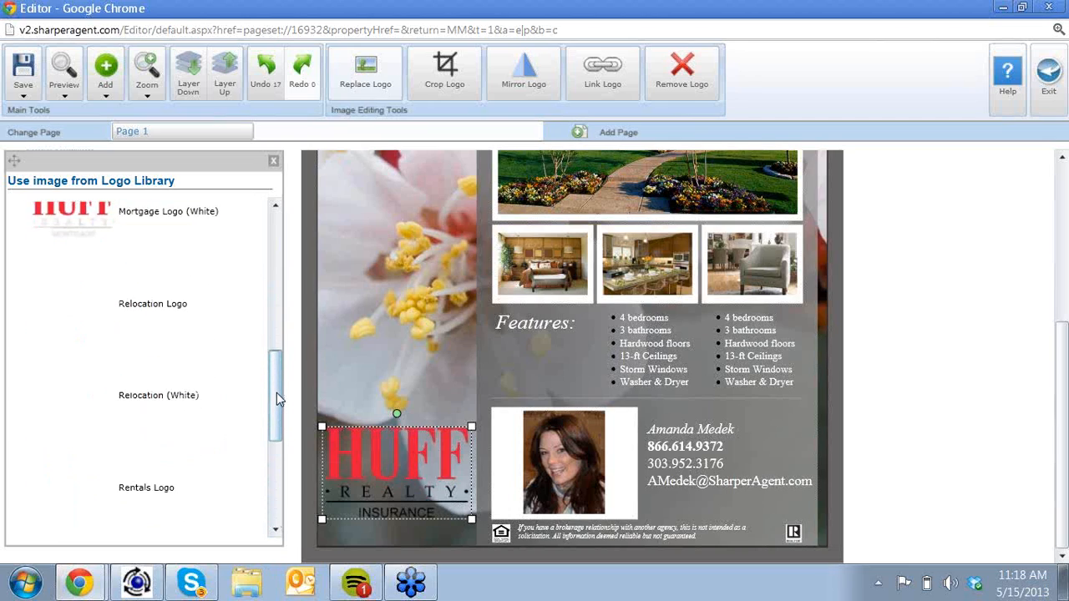
pyautogui.click(205, 370)
pyautogui.click(143, 453)
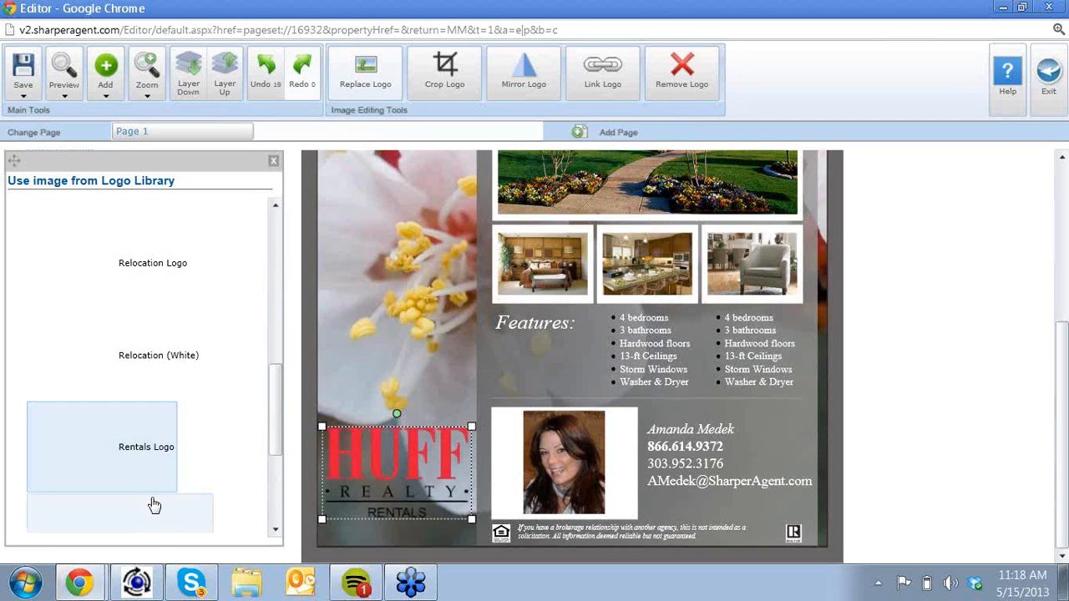
pyautogui.click(139, 529)
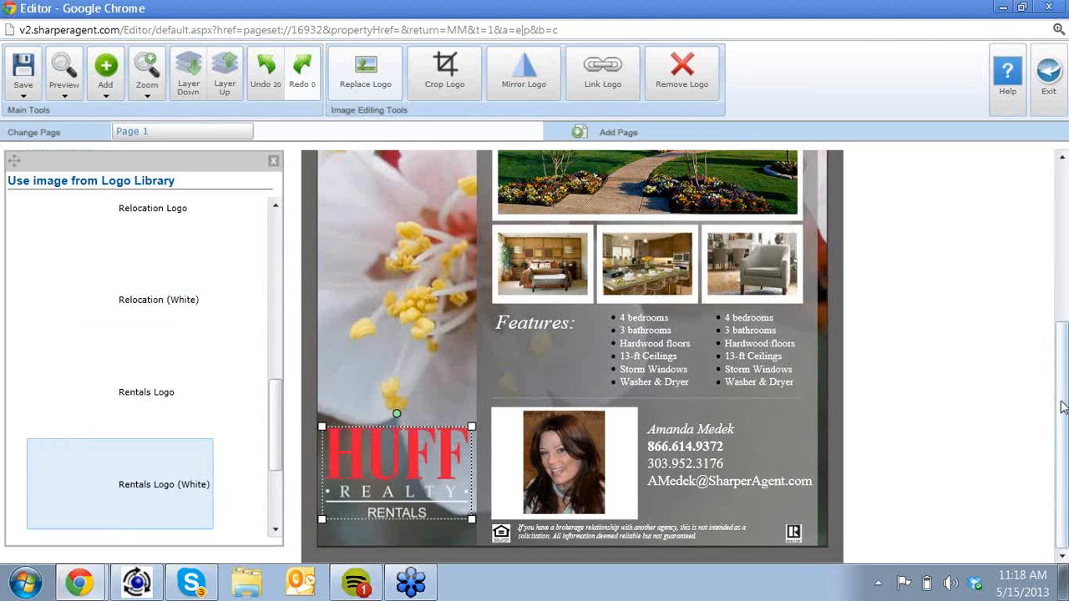
pyautogui.moveTo(1064, 408); pyautogui.dragTo(1034, 247)
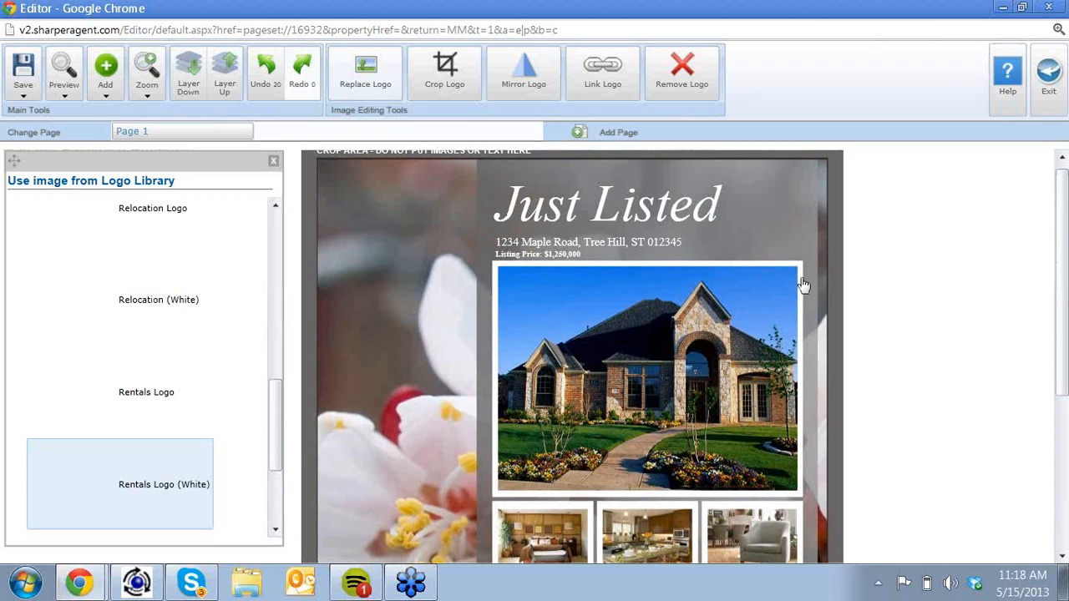
# Change the flyer's headline to read "Just Sold".
pyautogui.click(643, 218)
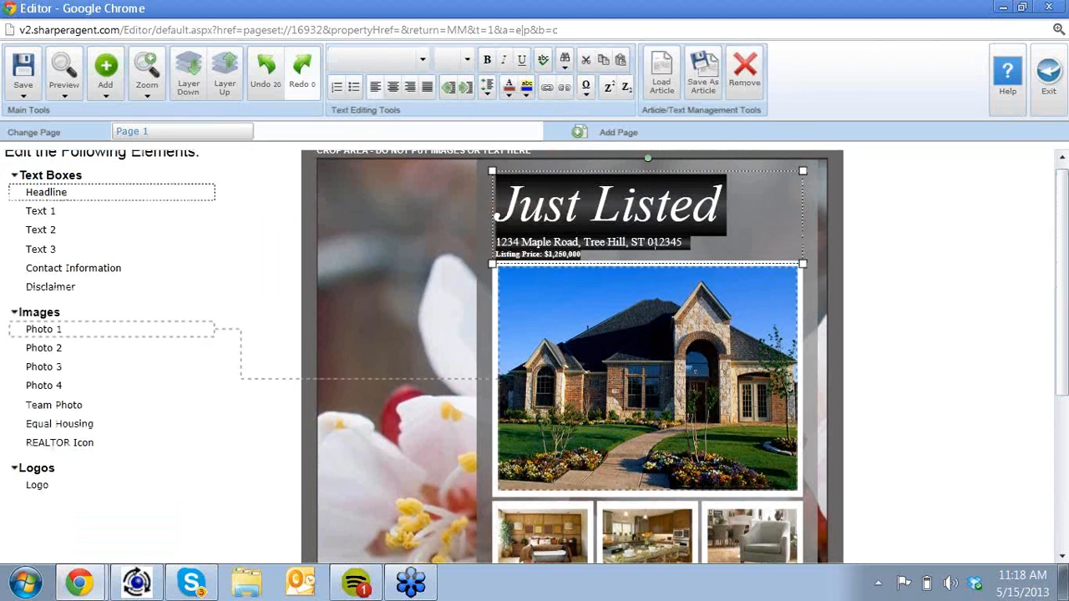
pyautogui.click(746, 213)
pyautogui.moveTo(745, 213); pyautogui.dragTo(591, 209)
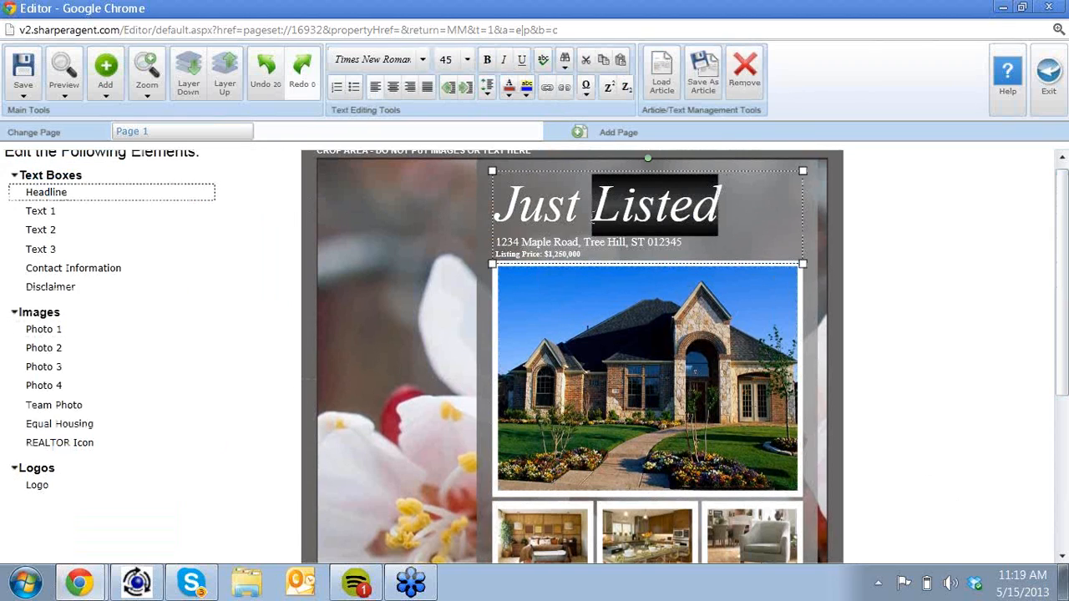
pyautogui.write('Sold')
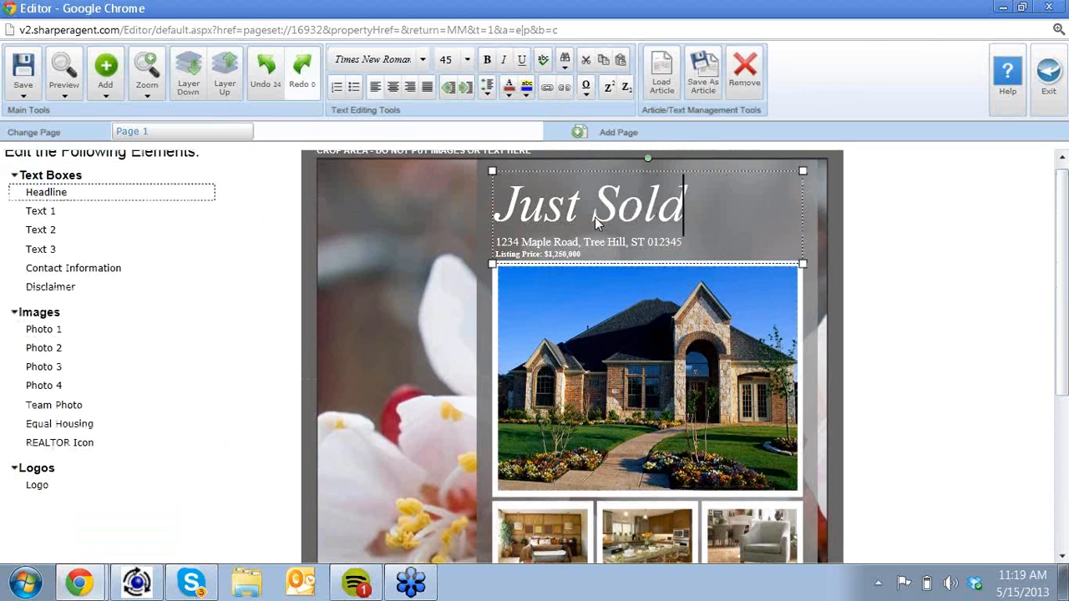
# Clear the headline line above the property address and enter "New Listing" instead.
pyautogui.press('BackSpace')
pyautogui.press('BackSpace')
pyautogui.press('BackSpace')
pyautogui.press('BackSpace')
pyautogui.press('BackSpace')
pyautogui.press('BackSpace')
pyautogui.press('BackSpace')
pyautogui.press('BackSpace')
pyautogui.press('BackSpace')
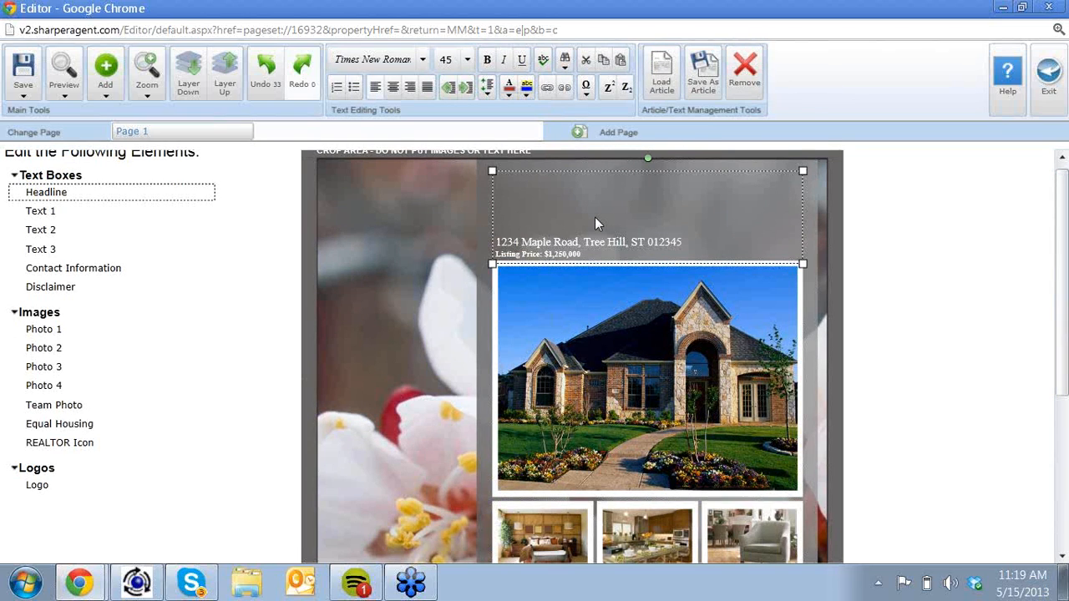
pyautogui.write('New Listing')
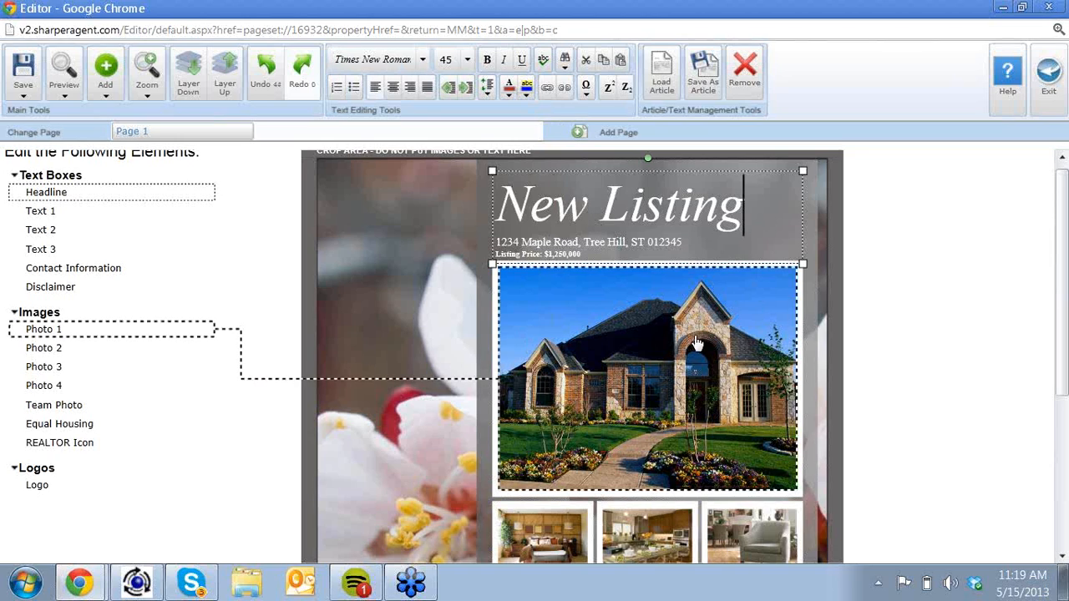
# Select the flyer's large house photo and open the image libraries to replace it.
pyautogui.scroll(-3, 894, 345)
pyautogui.scroll(1, 890, 346)
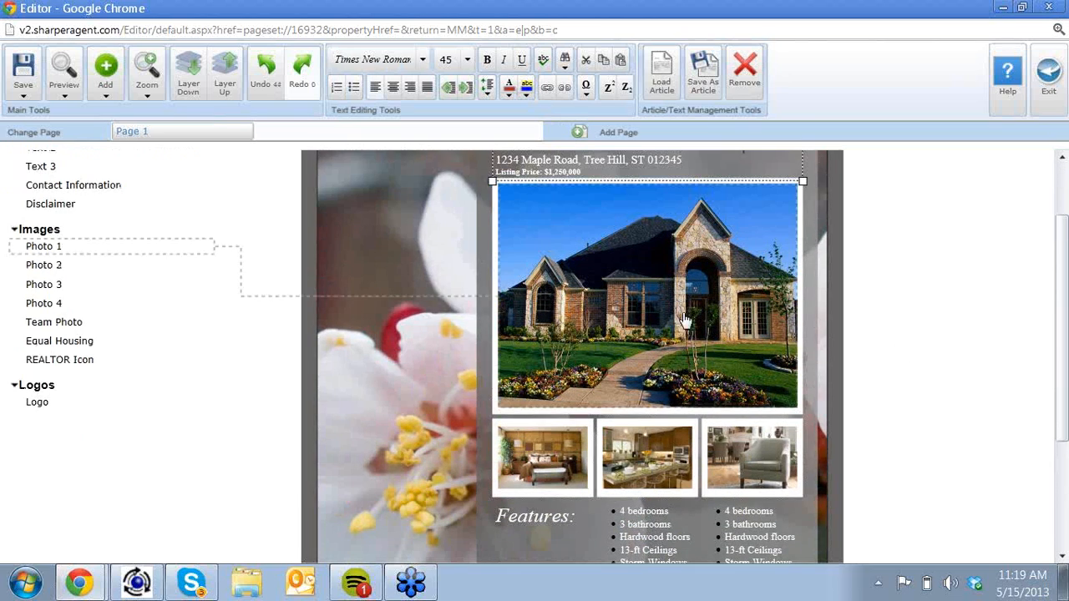
pyautogui.click(637, 311)
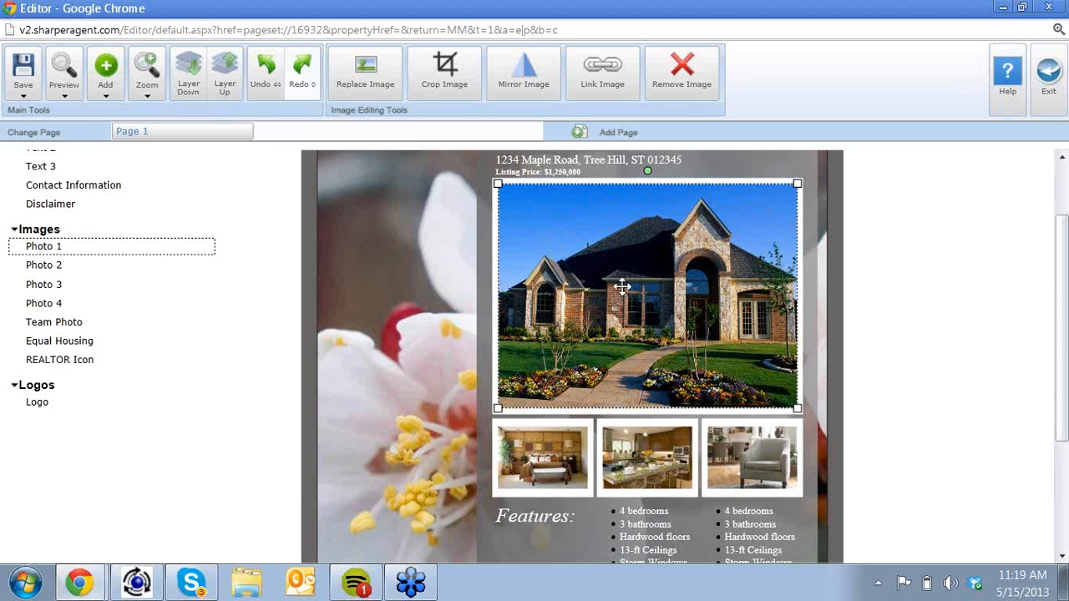
pyautogui.click(368, 76)
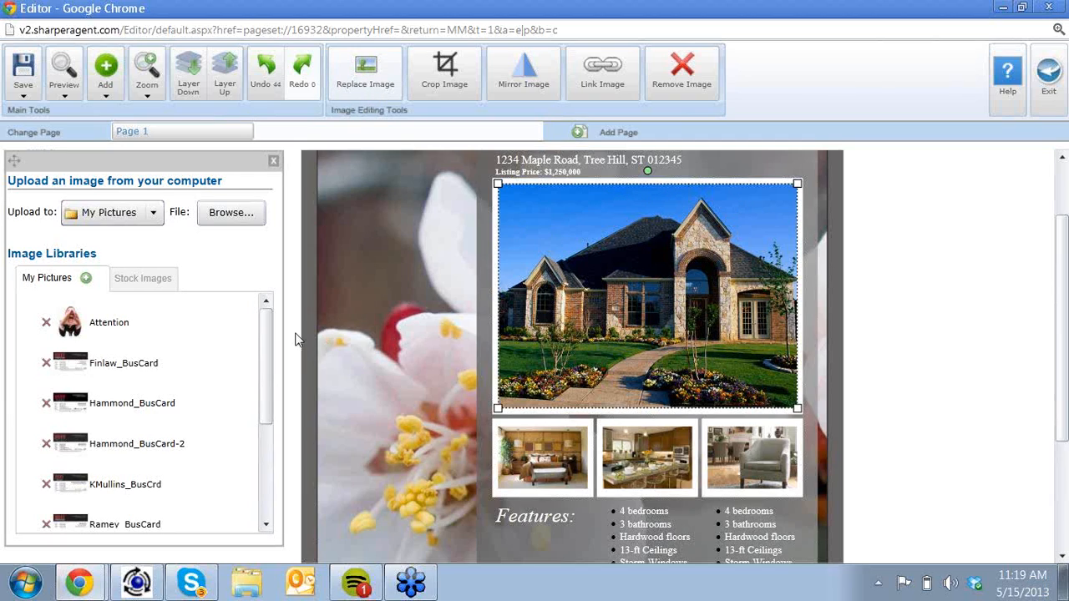
# Look at the upload file chooser and the subfolder prompt for My Pictures, closing both without adding anything.
pyautogui.click(227, 214)
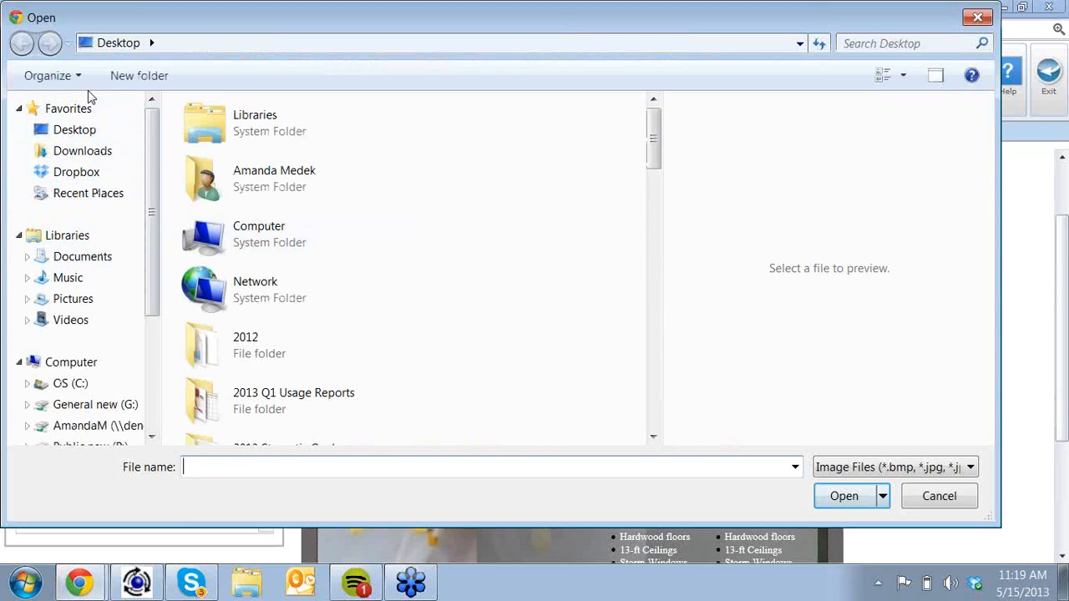
pyautogui.click(977, 16)
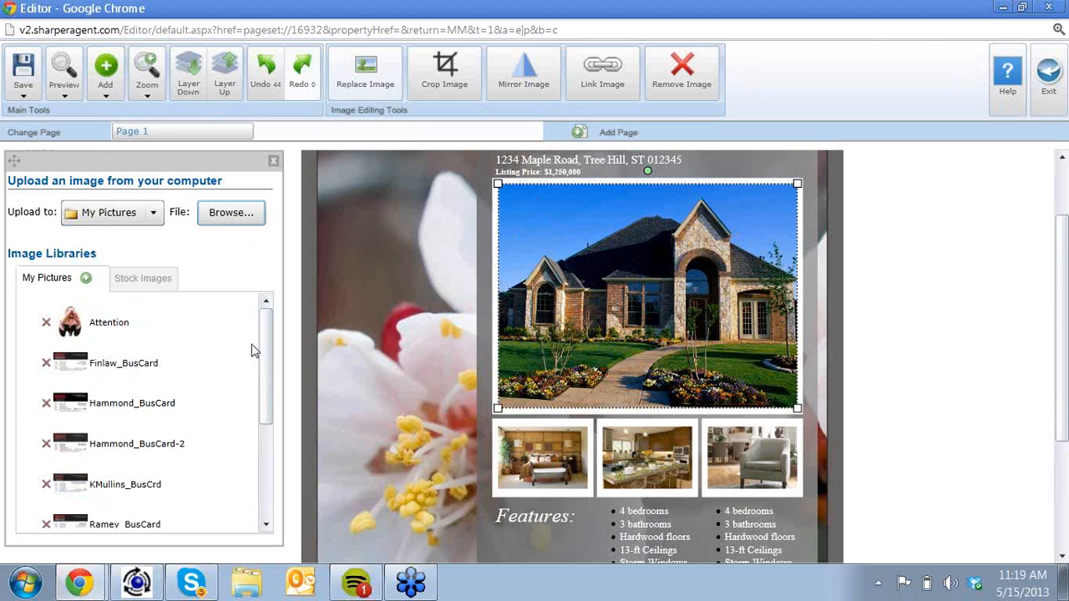
pyautogui.moveTo(266, 352)
pyautogui.mouseDown()
pyautogui.moveTo(264, 495)
pyautogui.moveTo(260, 344)
pyautogui.mouseUp()
pyautogui.click(85, 279)
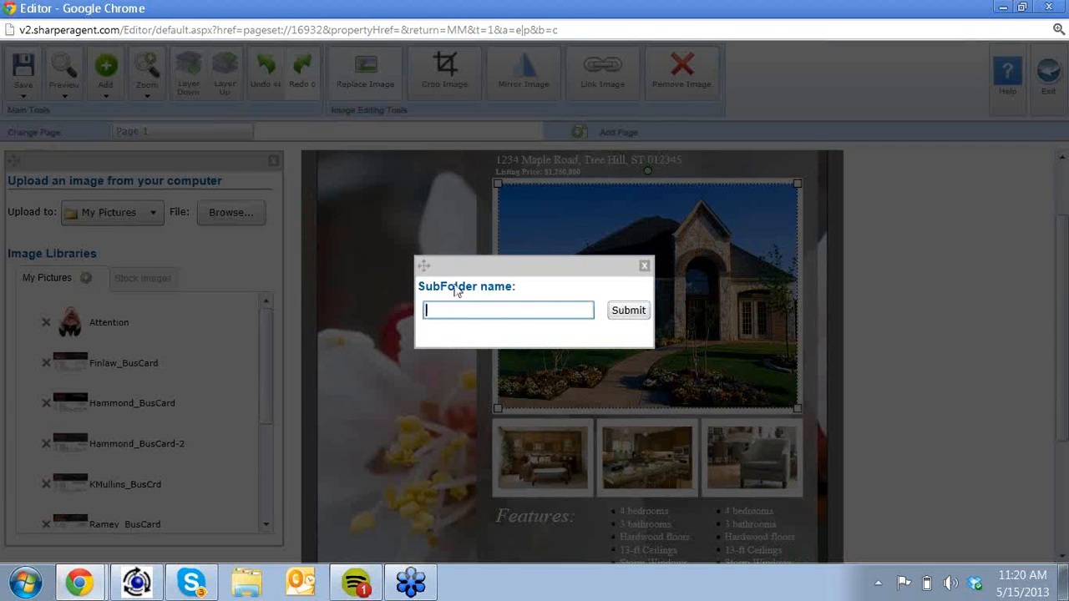
pyautogui.click(644, 267)
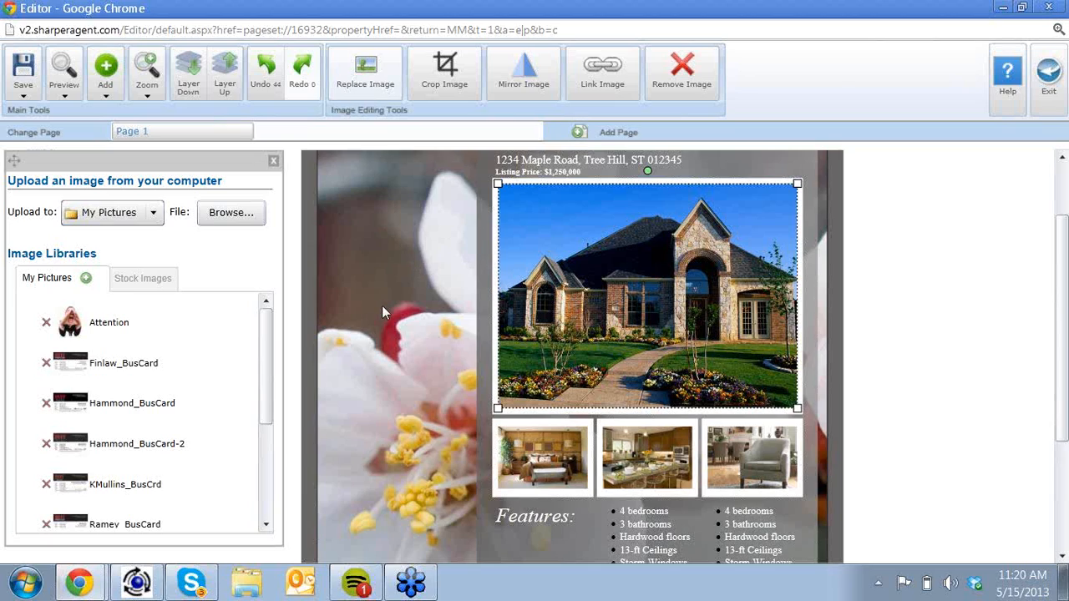
# Try the BBQ Ribs stock image from Food and Cooking as the flyer's main photo.
pyautogui.click(165, 277)
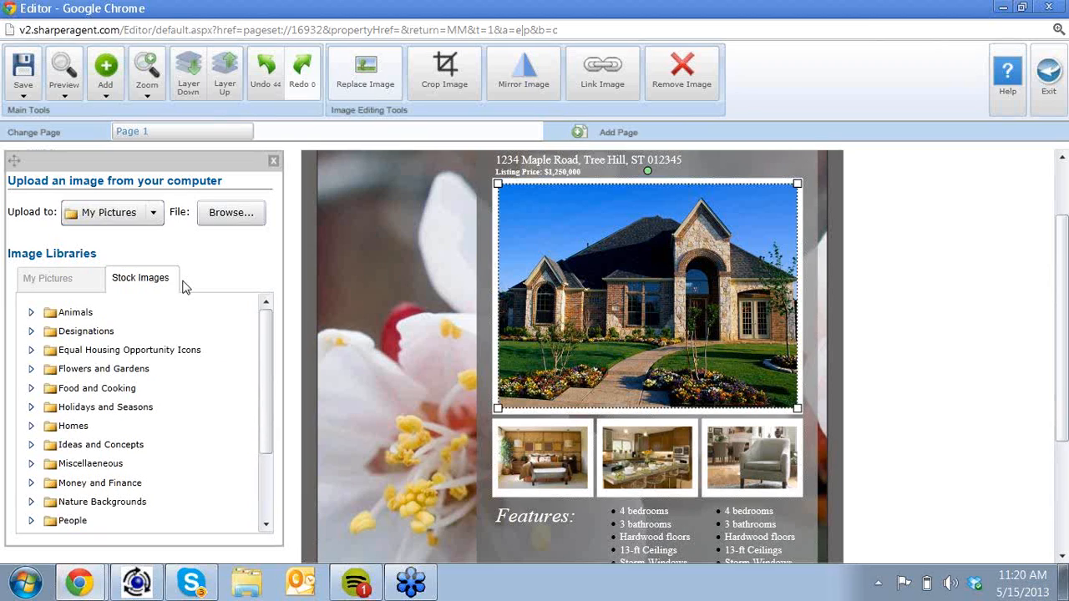
pyautogui.click(32, 390)
pyautogui.click(117, 424)
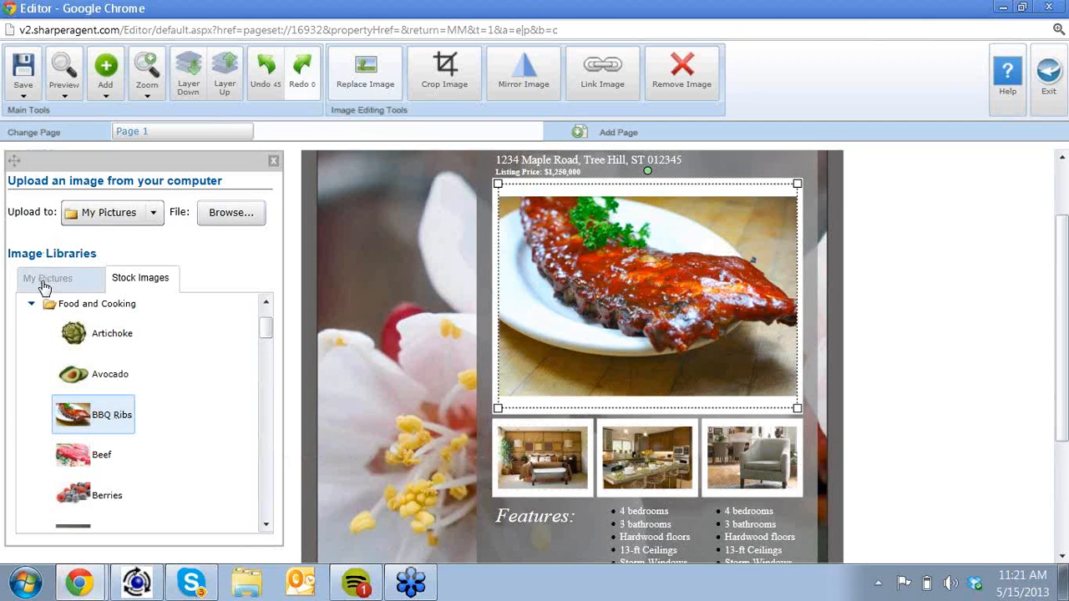
# Replace the flyer's main photo with the Backyard Patio stock image from the Homes folder.
pyautogui.click(31, 303)
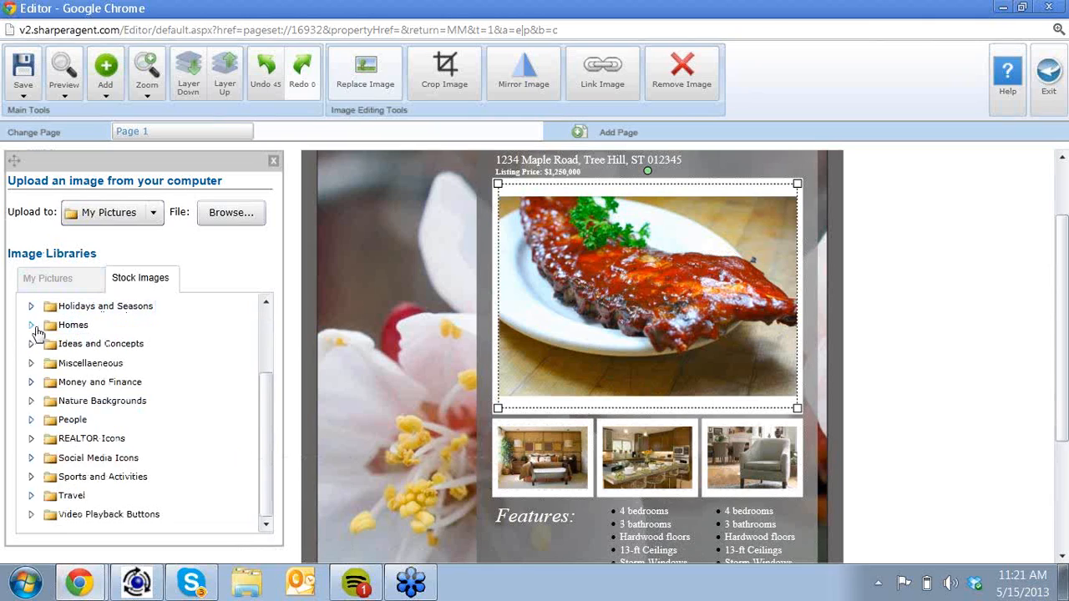
pyautogui.click(31, 325)
pyautogui.click(118, 347)
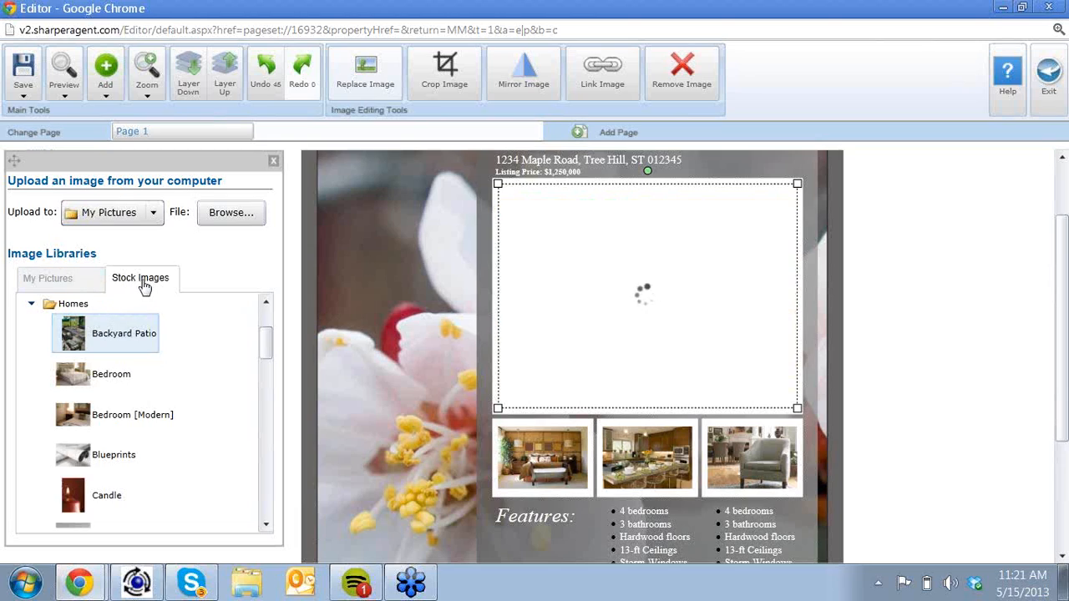
pyautogui.click(30, 306)
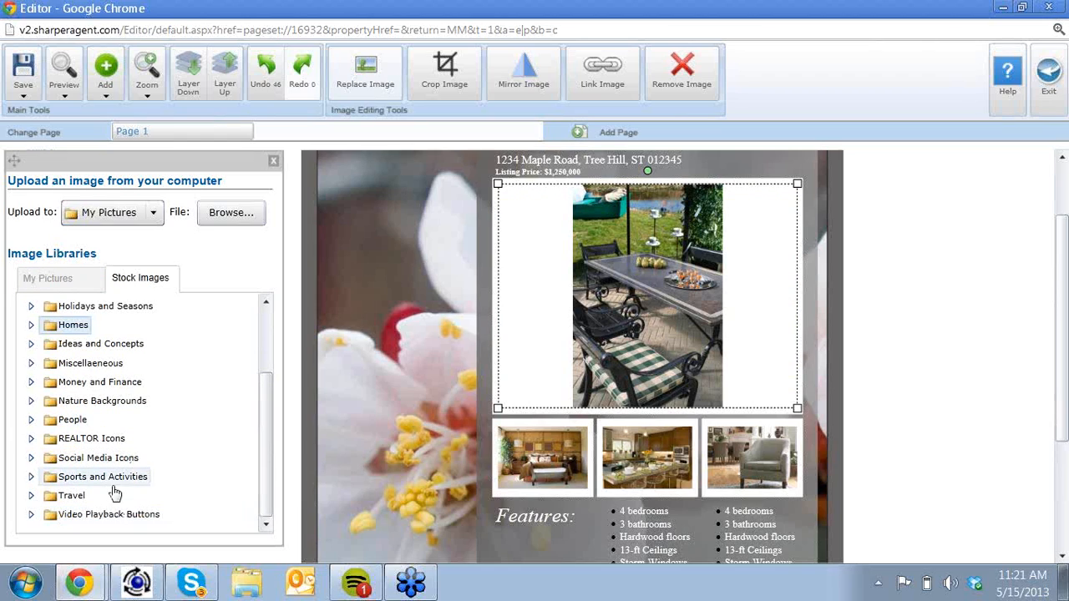
pyautogui.scroll(3, 157, 482)
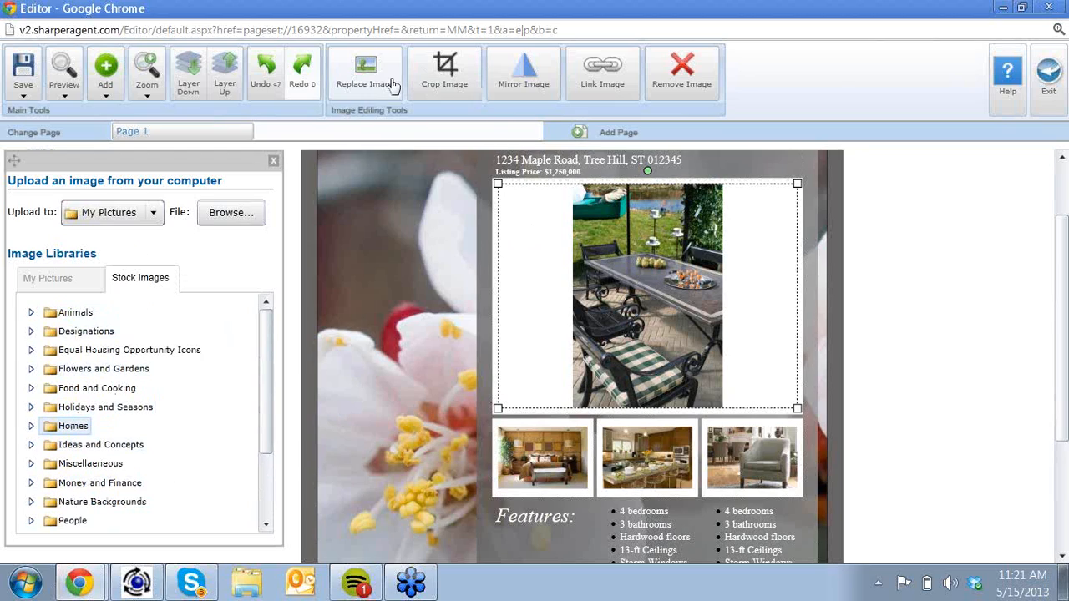
# Crop the patio photo at its full width to the middle area around the table and chairs.
pyautogui.click(430, 84)
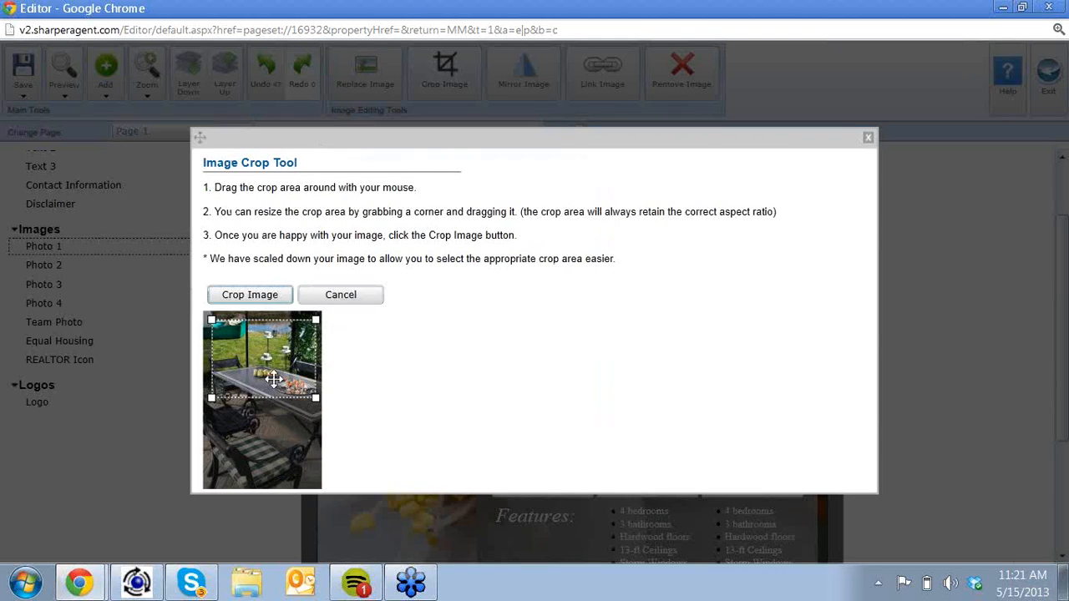
pyautogui.moveTo(263, 363); pyautogui.dragTo(255, 355)
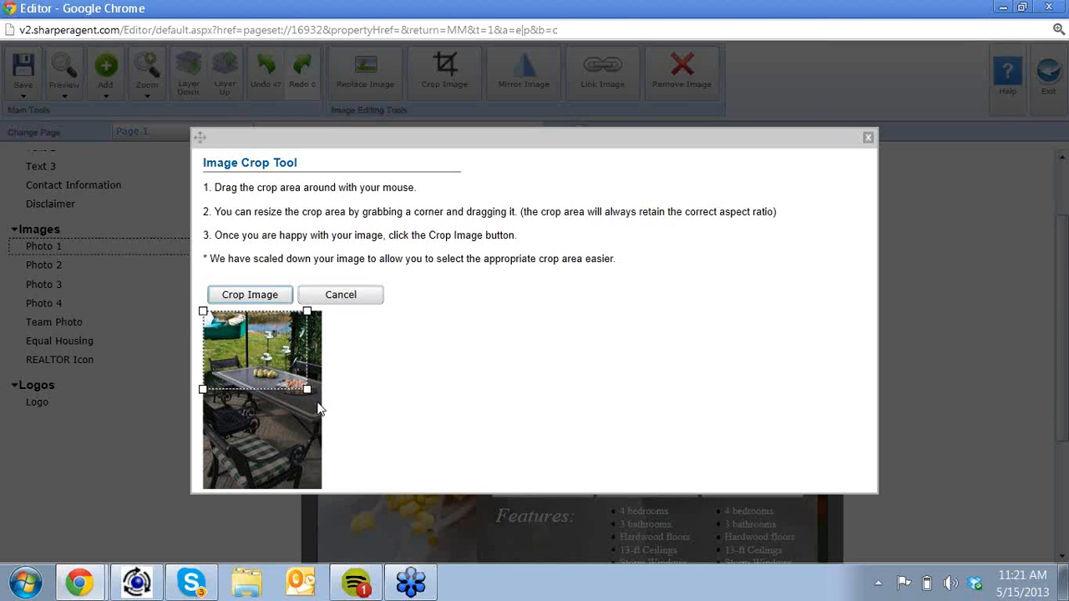
pyautogui.moveTo(336, 424); pyautogui.dragTo(430, 515)
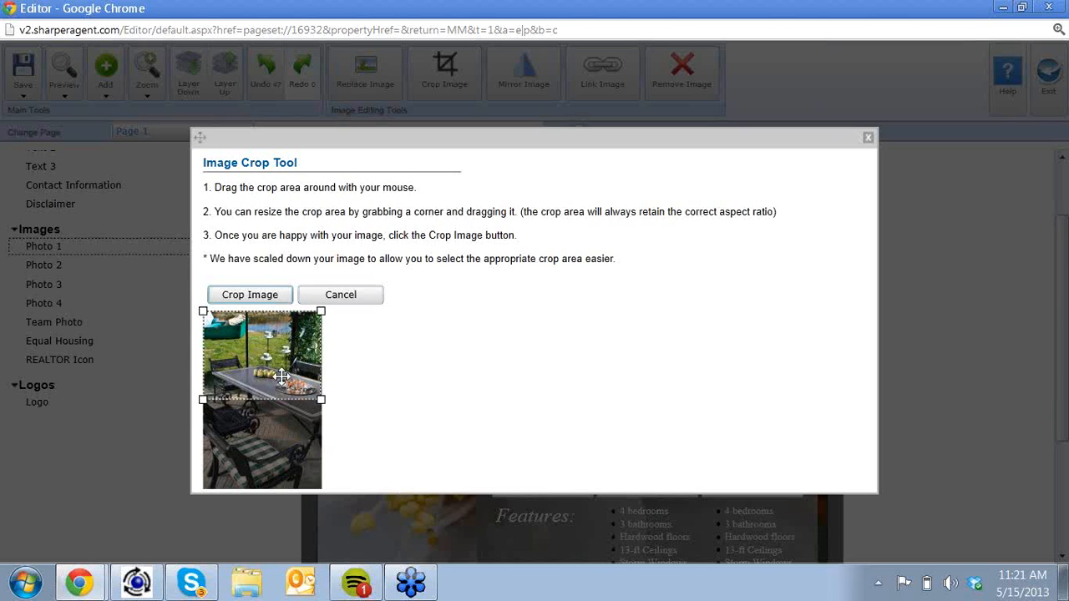
pyautogui.moveTo(281, 371); pyautogui.dragTo(278, 420)
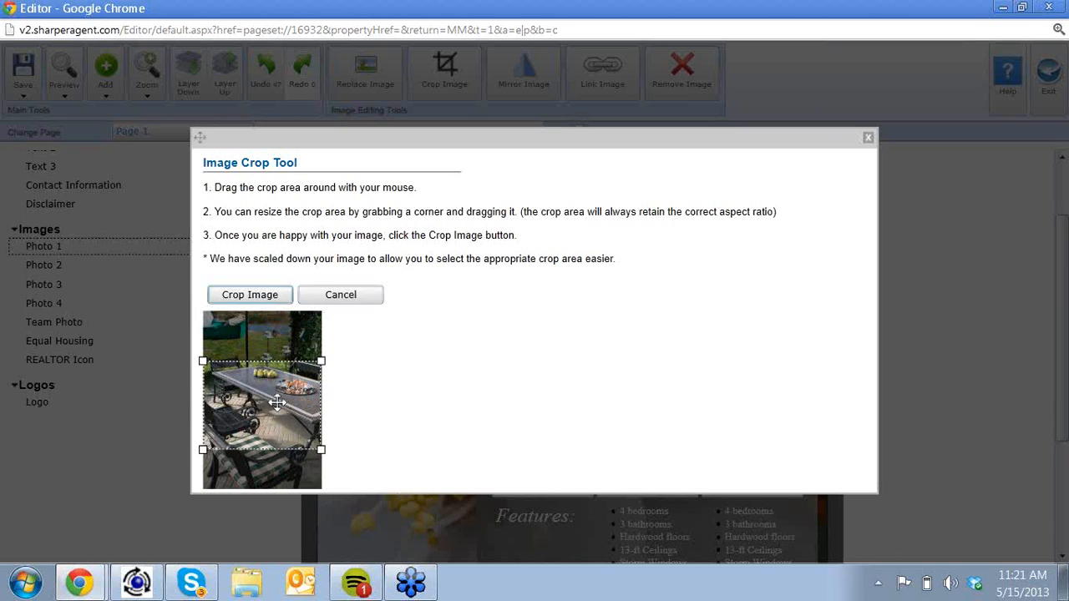
pyautogui.click(242, 295)
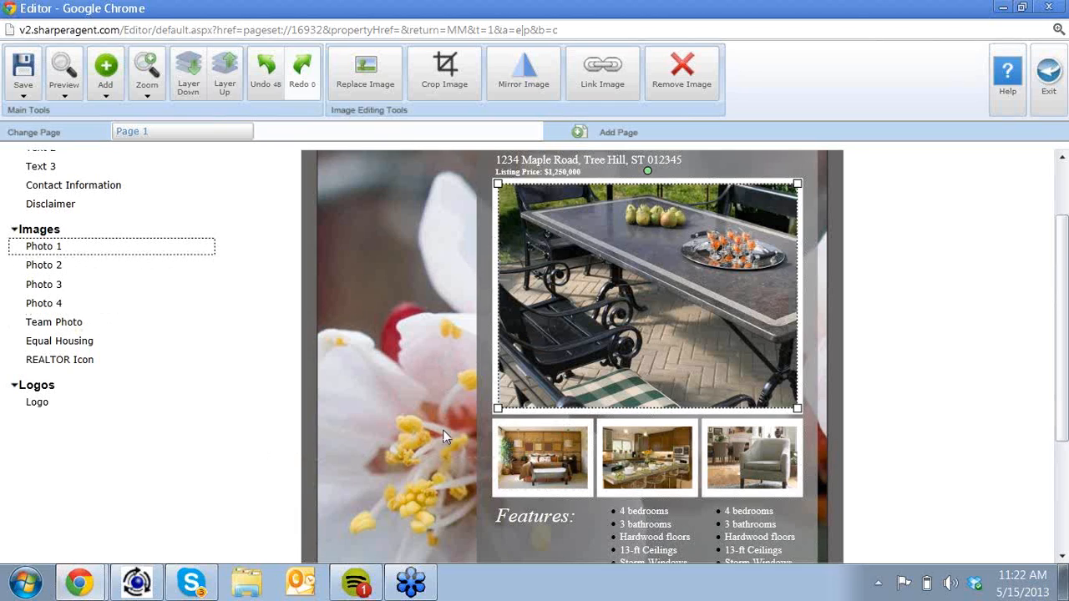
# Save the first bulleted features list beside the Features heading as an article named "test".
pyautogui.click(626, 547)
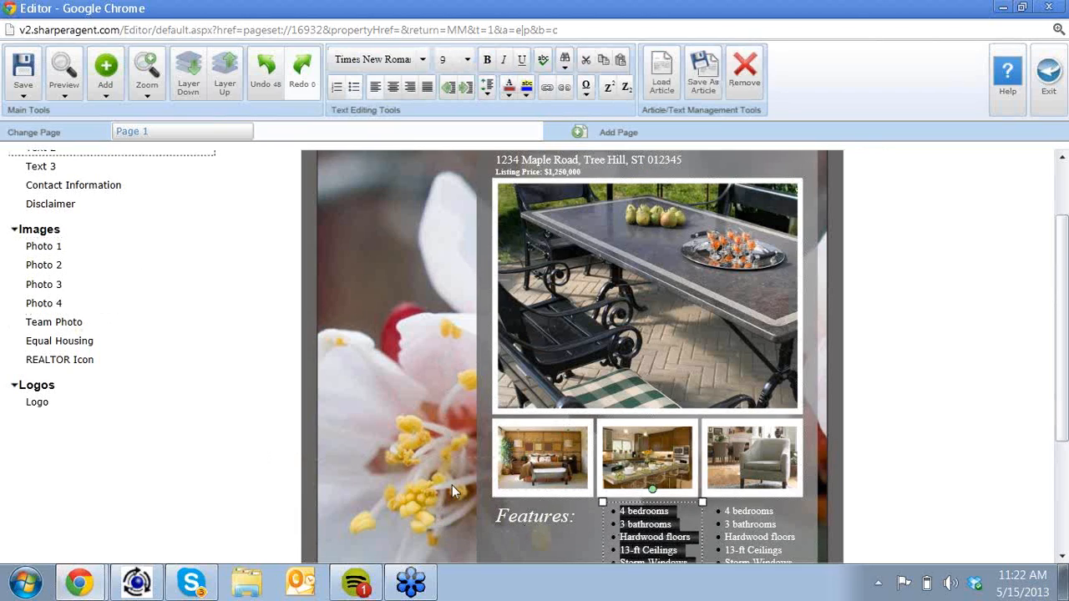
pyautogui.scroll(-3, 445, 455)
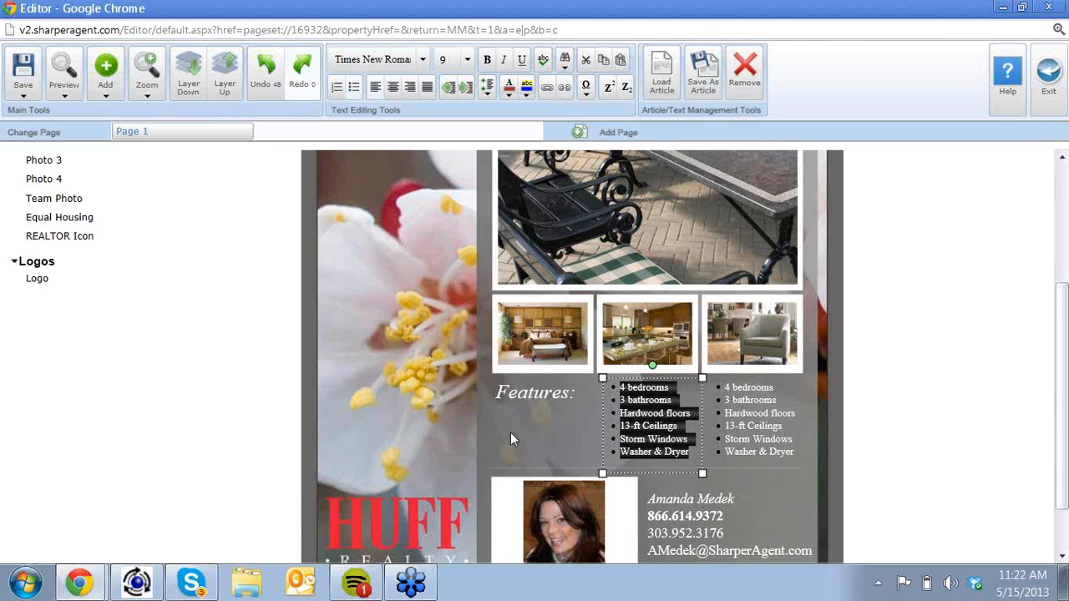
pyautogui.click(700, 83)
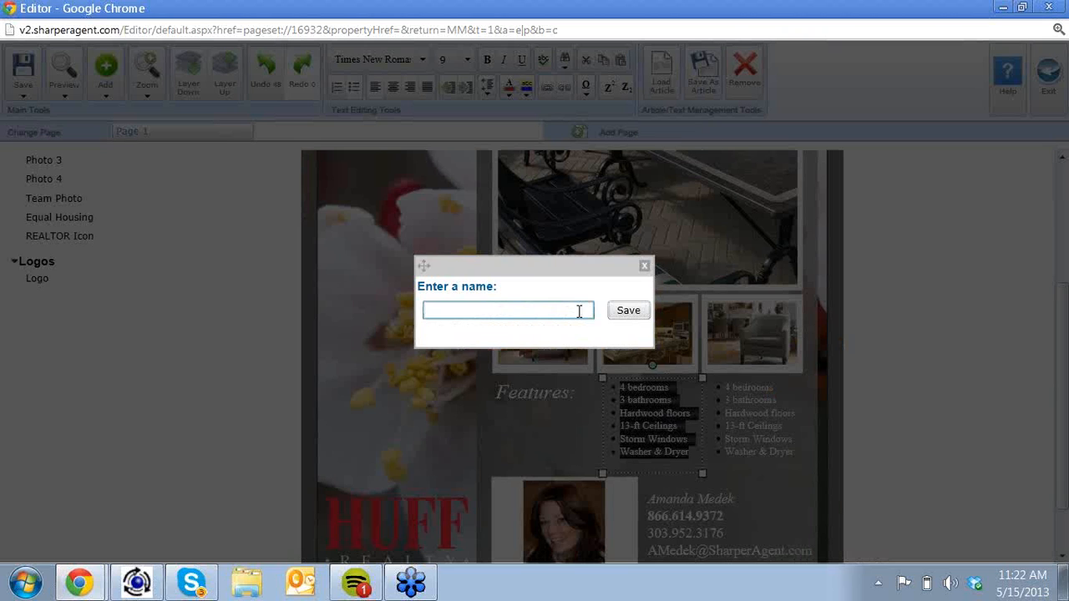
pyautogui.write('st')
pyautogui.click(632, 315)
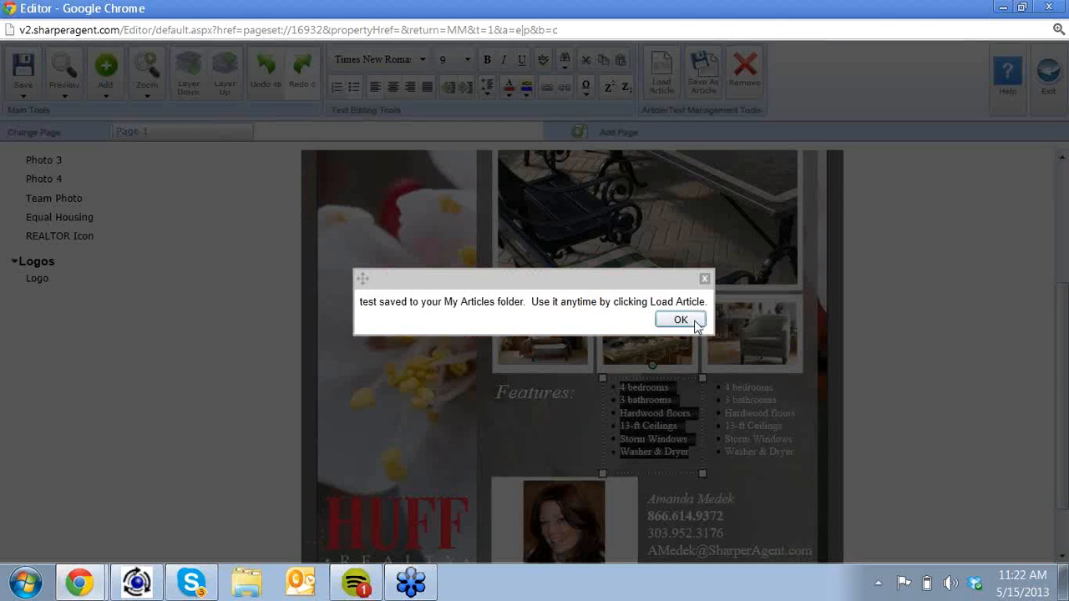
pyautogui.click(687, 320)
# Load the saved "test" article from My Articles into the second features list.
pyautogui.click(728, 427)
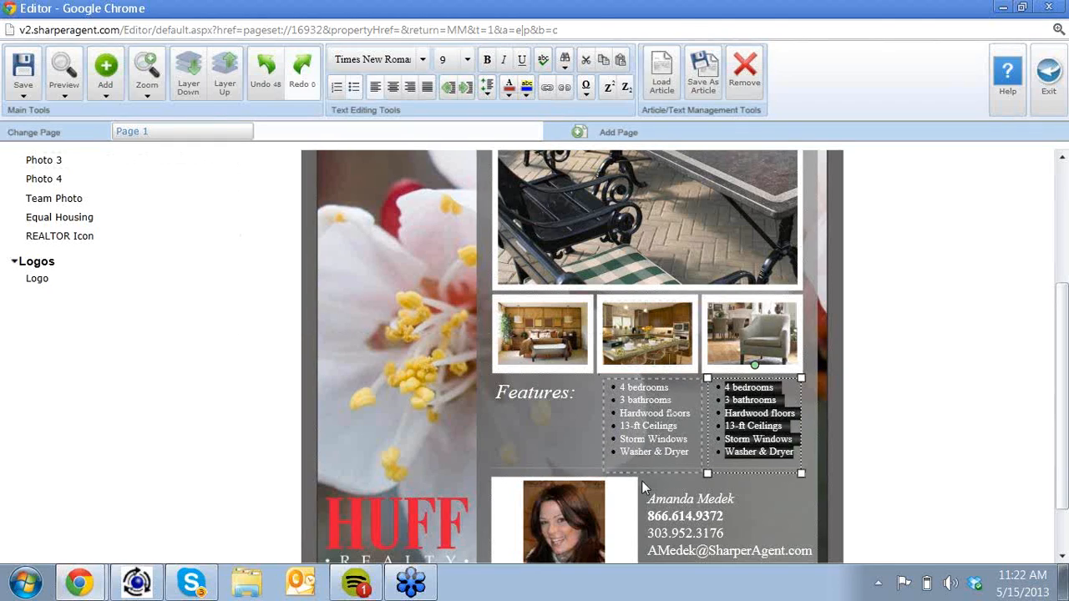
pyautogui.click(665, 96)
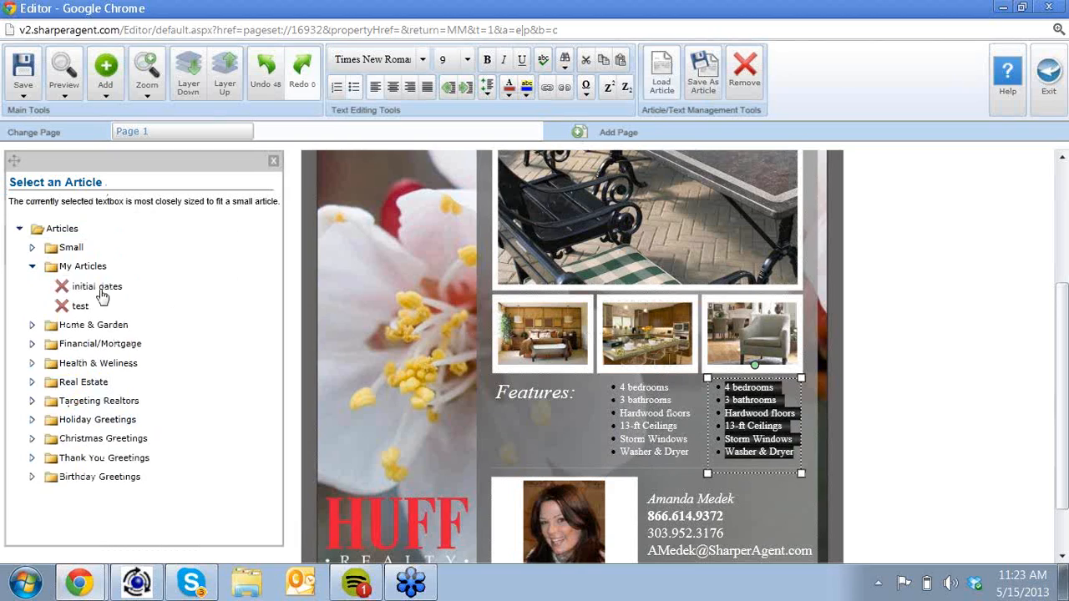
pyautogui.click(74, 309)
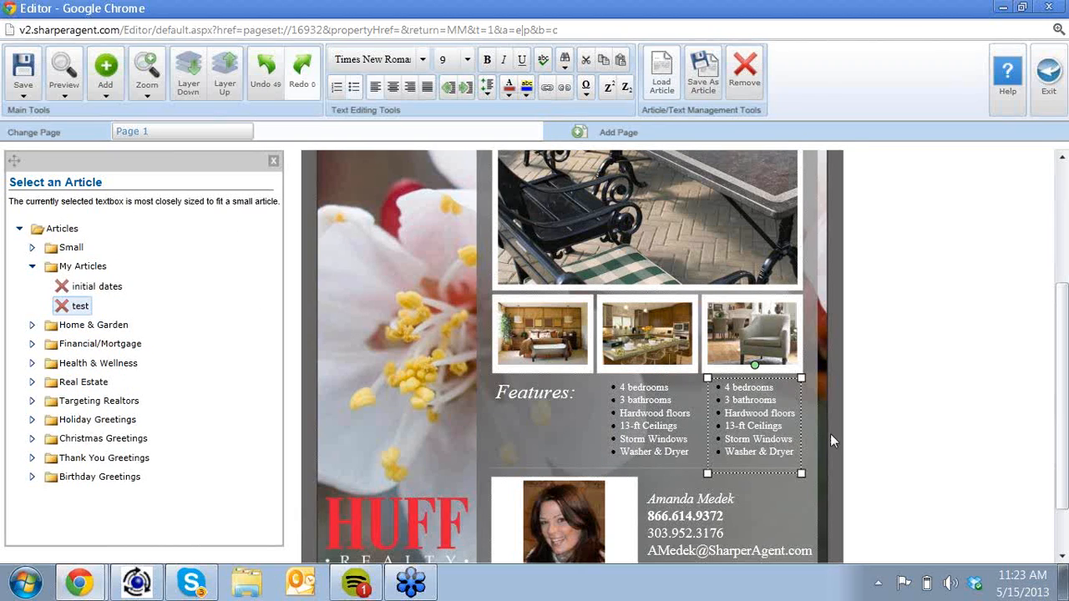
# Replace the second features list with the small Holiday Greetings article "Joy and Peace".
pyautogui.moveTo(795, 451); pyautogui.dragTo(708, 386)
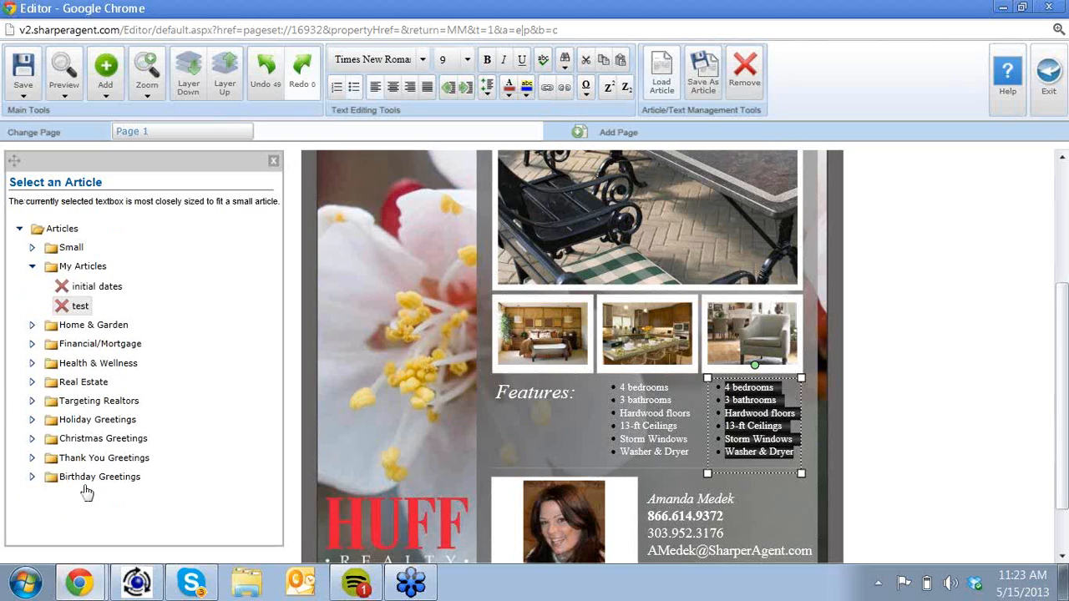
pyautogui.click(32, 419)
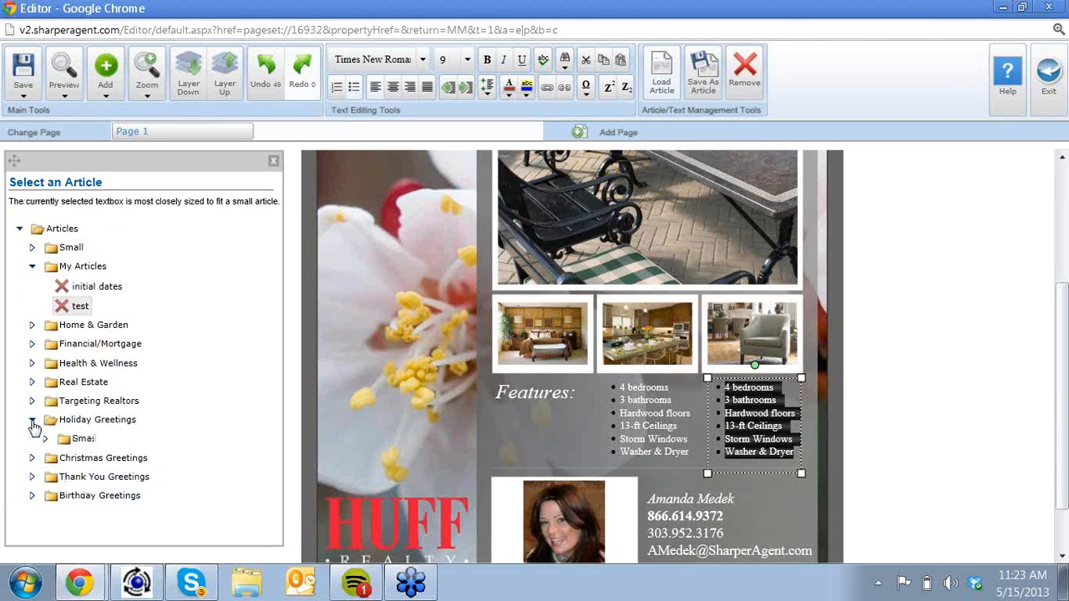
pyautogui.click(84, 440)
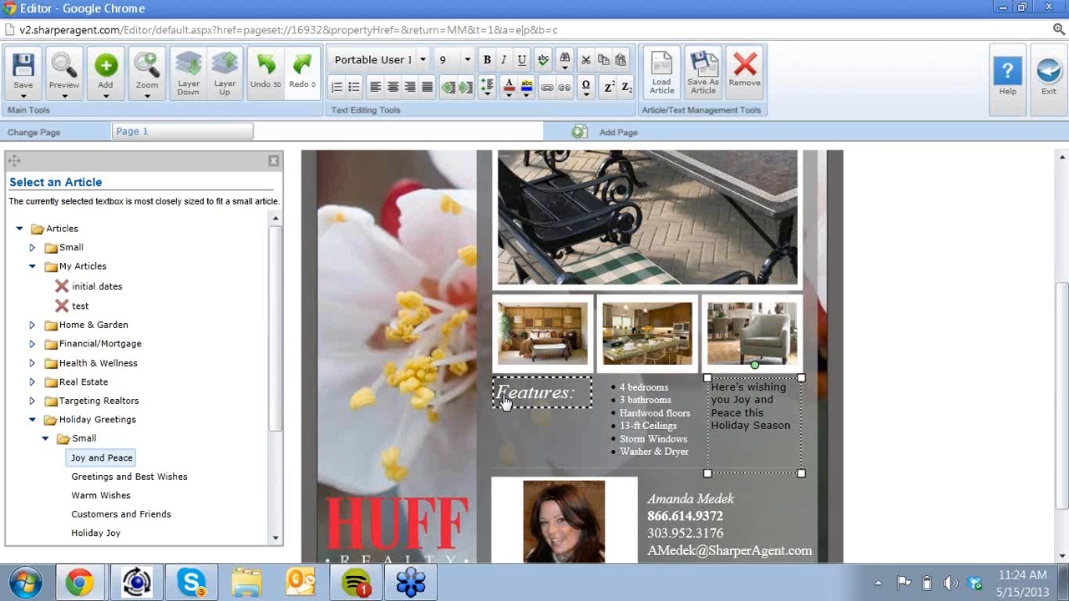
# Exit the flyer editor and return to the Cherry Blossoms template in Marketing Materials.
pyautogui.click(1047, 73)
pyautogui.click(491, 458)
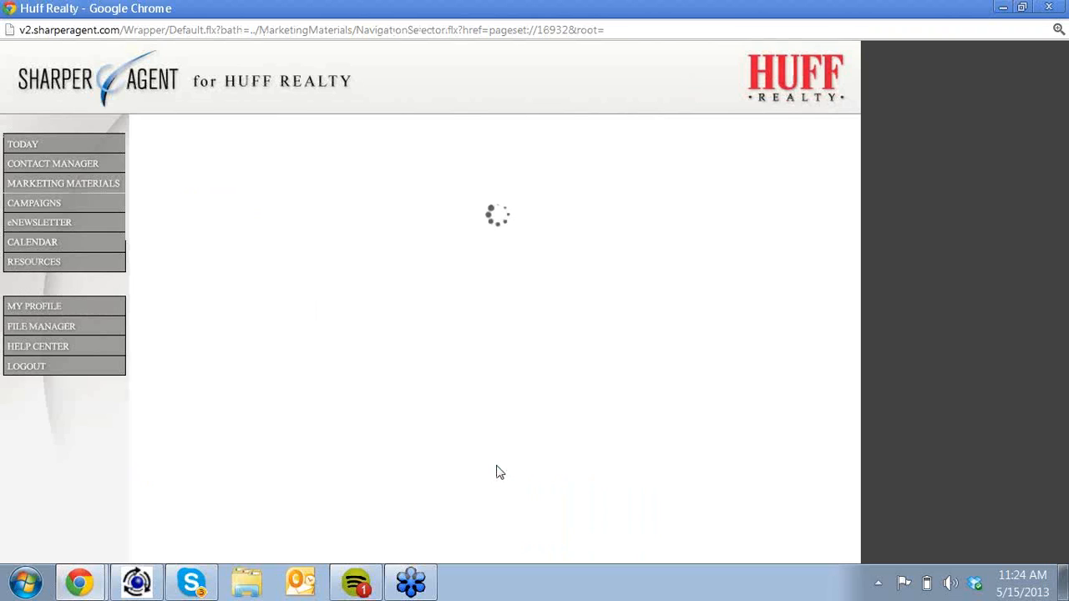
pyautogui.click(496, 473)
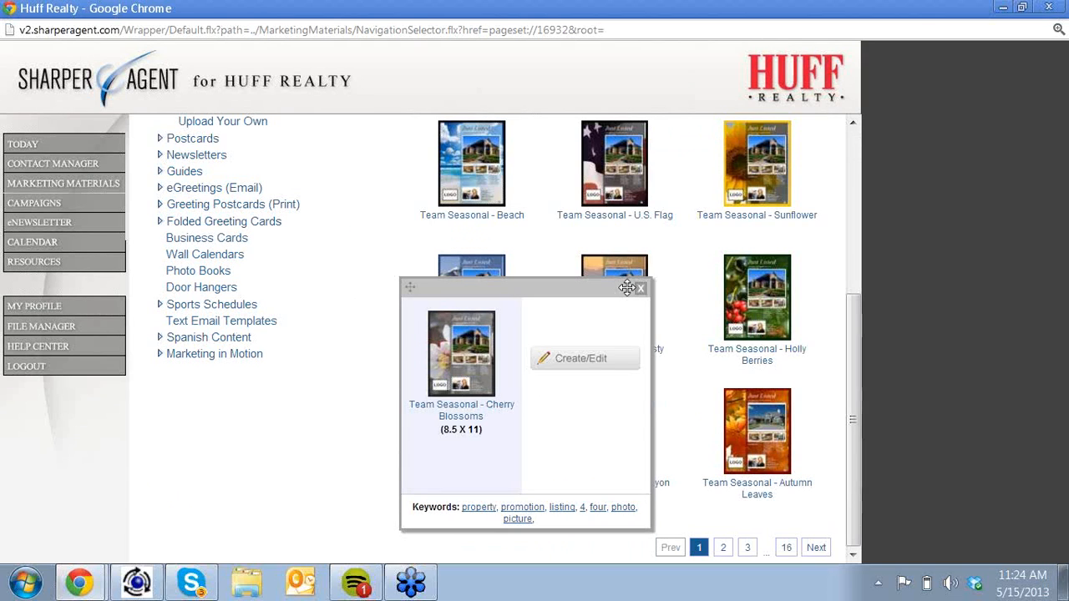
# Open the Palm Leaves template from the Property (No MLS) postcards in the editor and start editing.
pyautogui.click(391, 319)
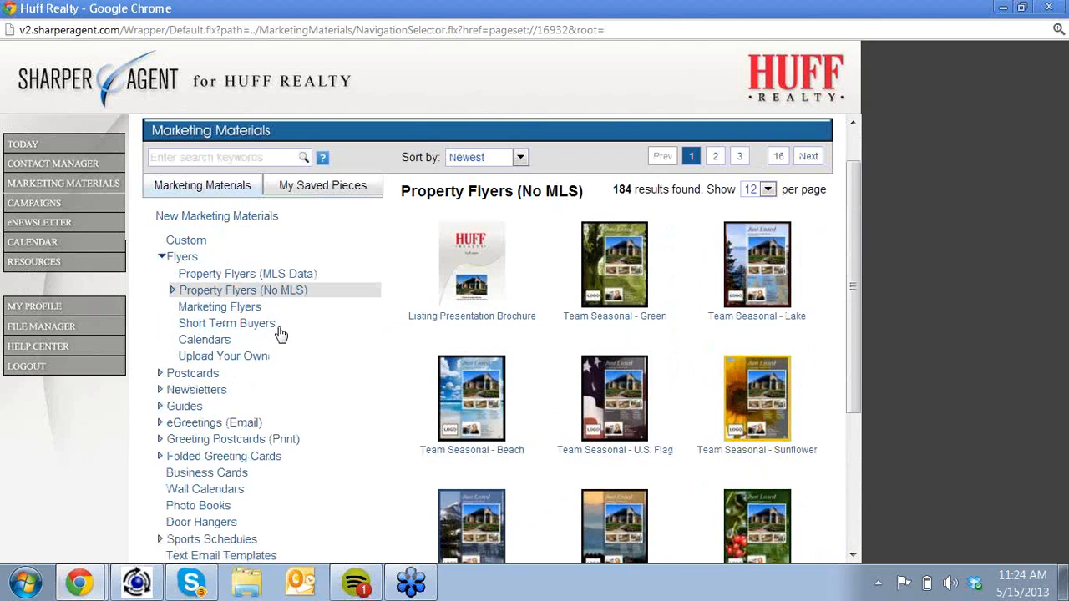
pyautogui.click(160, 375)
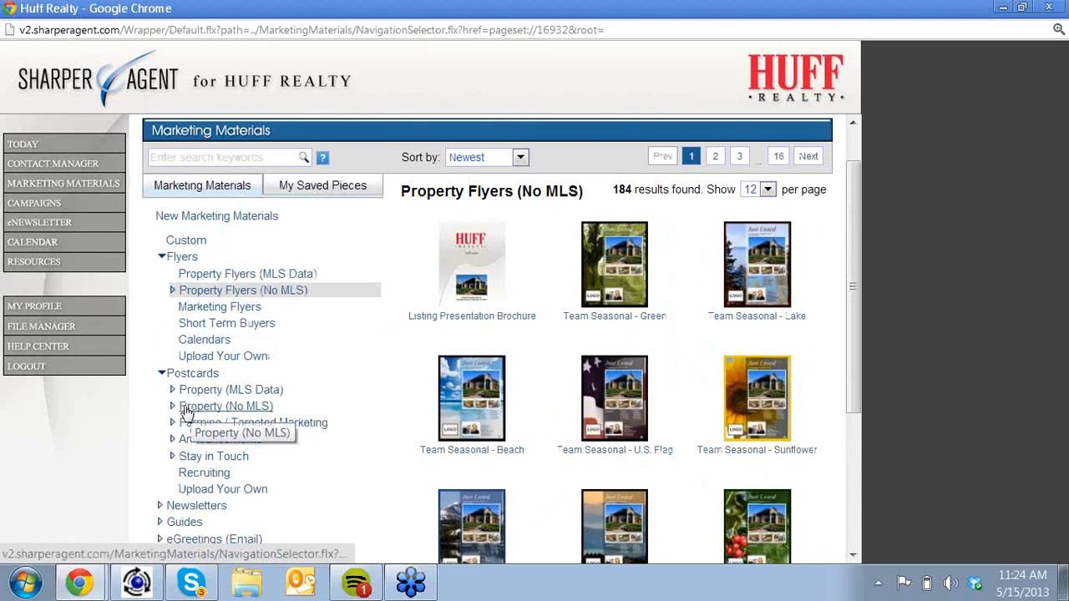
pyautogui.click(199, 410)
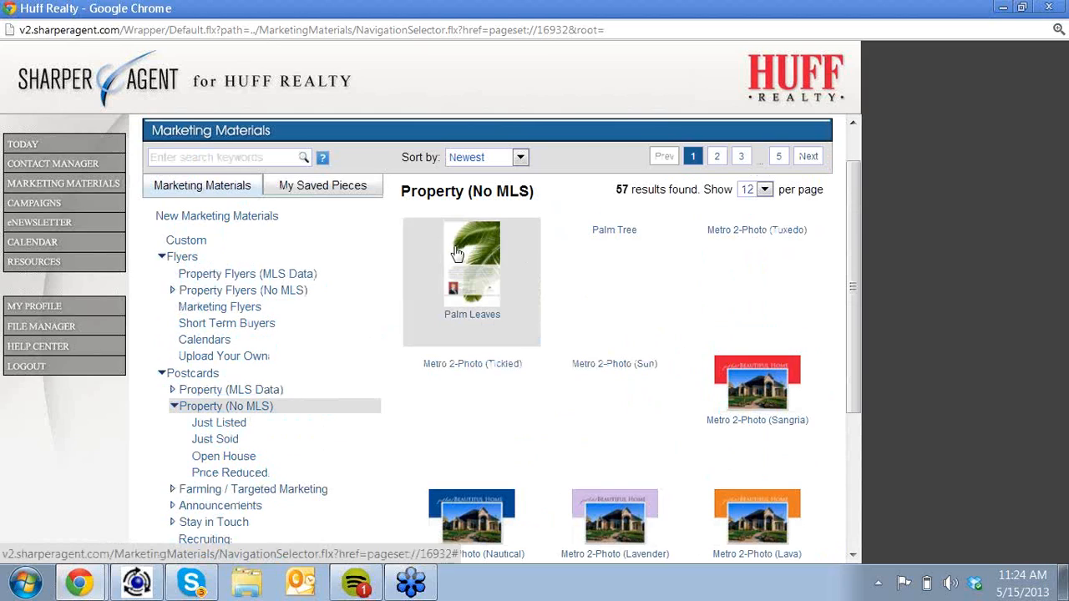
pyautogui.click(474, 258)
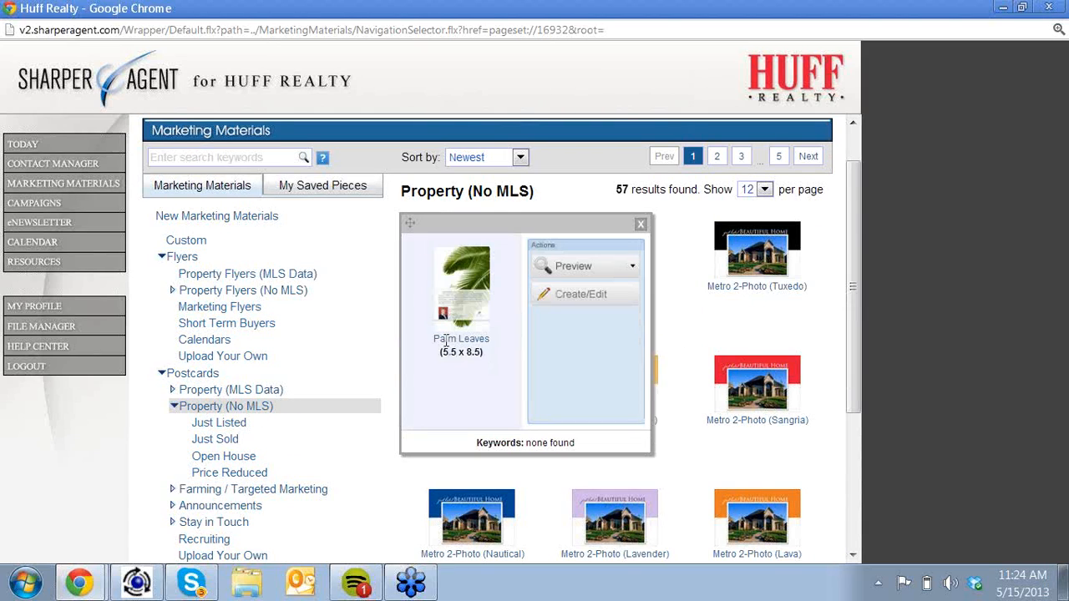
pyautogui.click(551, 294)
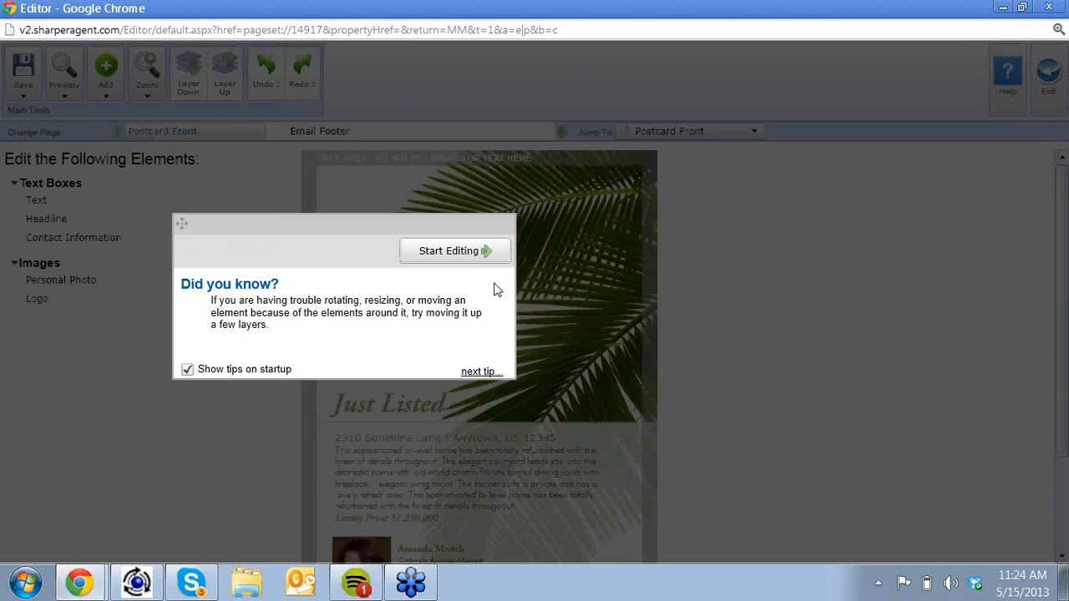
pyautogui.click(465, 253)
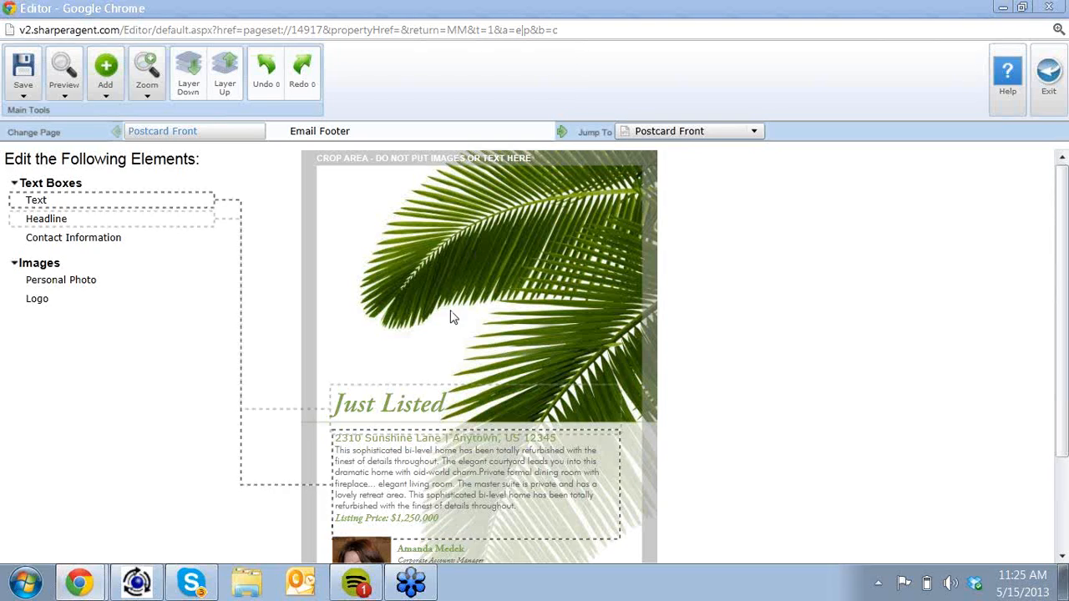
# Examine the Palm Leaves postcard front's editable elements: property text, headline, personal photo, contact information and logo.
pyautogui.scroll(-3, 809, 285)
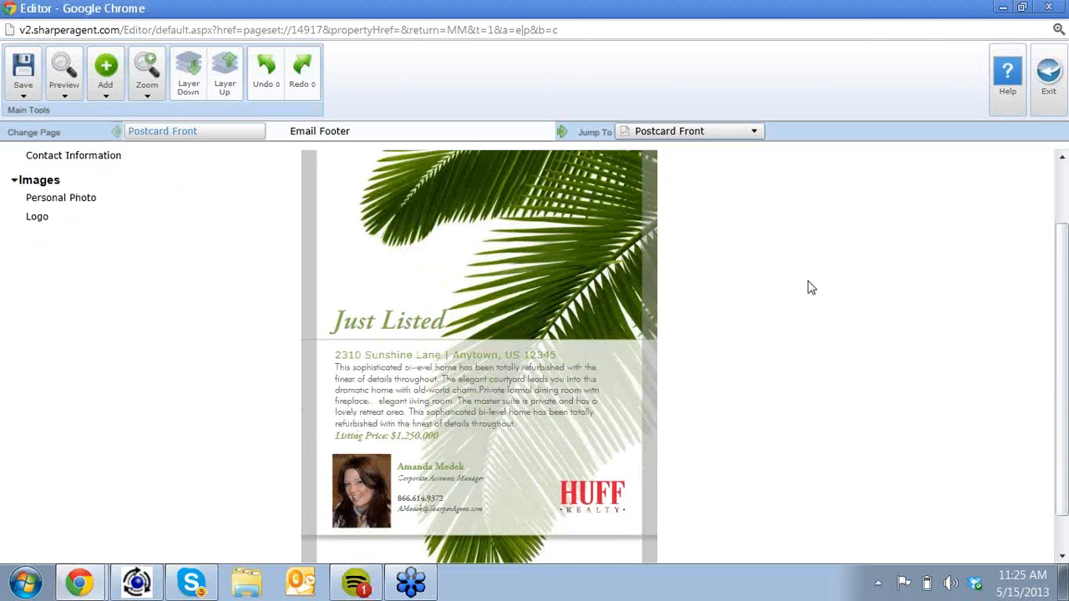
pyautogui.click(439, 351)
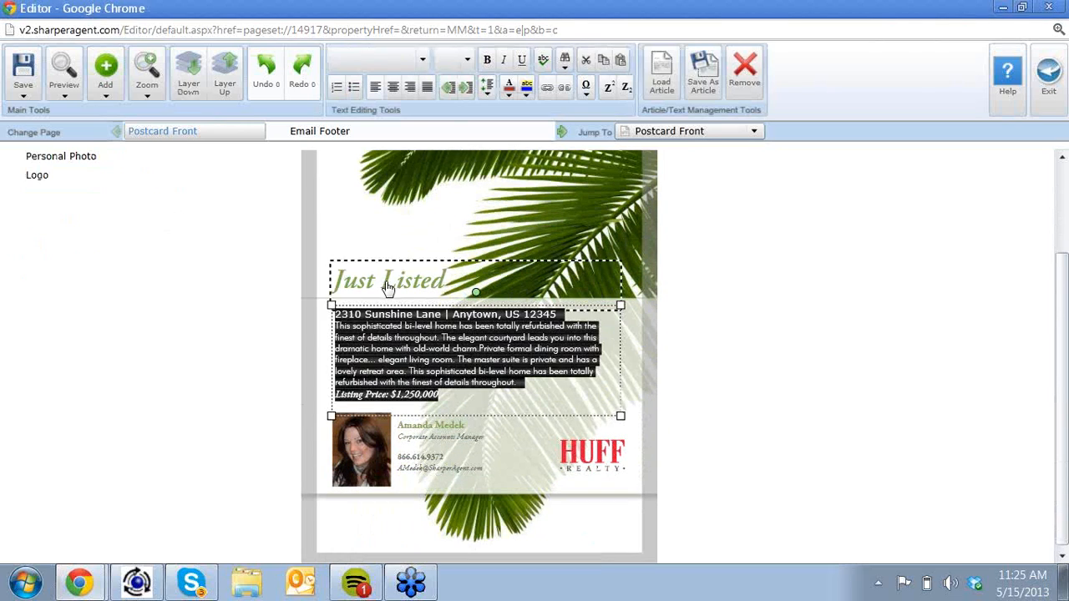
pyautogui.click(388, 288)
pyautogui.click(370, 466)
pyautogui.click(439, 458)
pyautogui.click(591, 455)
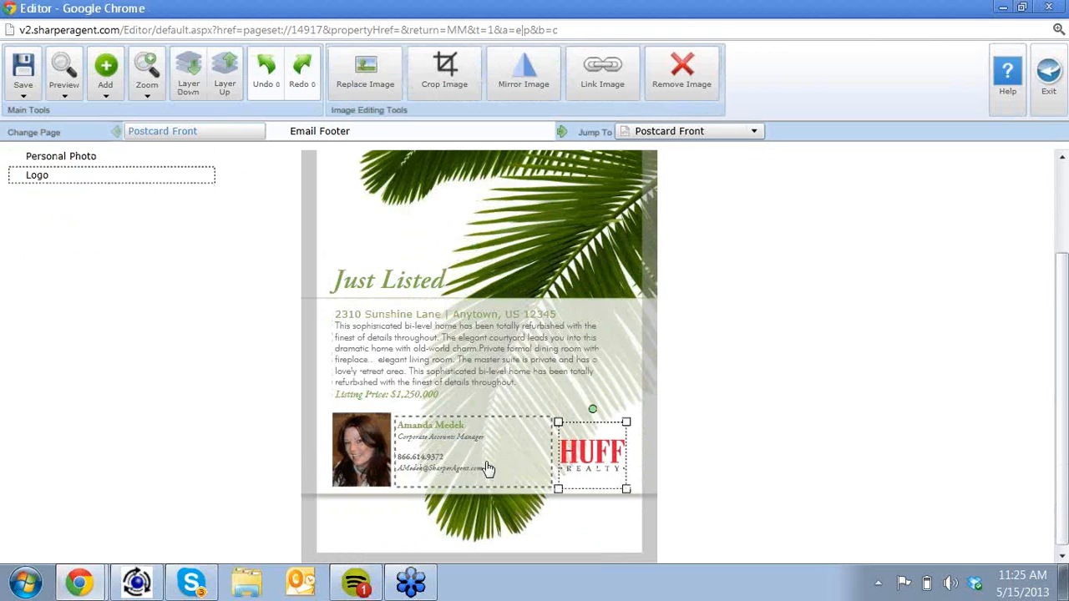
pyautogui.scroll(3, 784, 465)
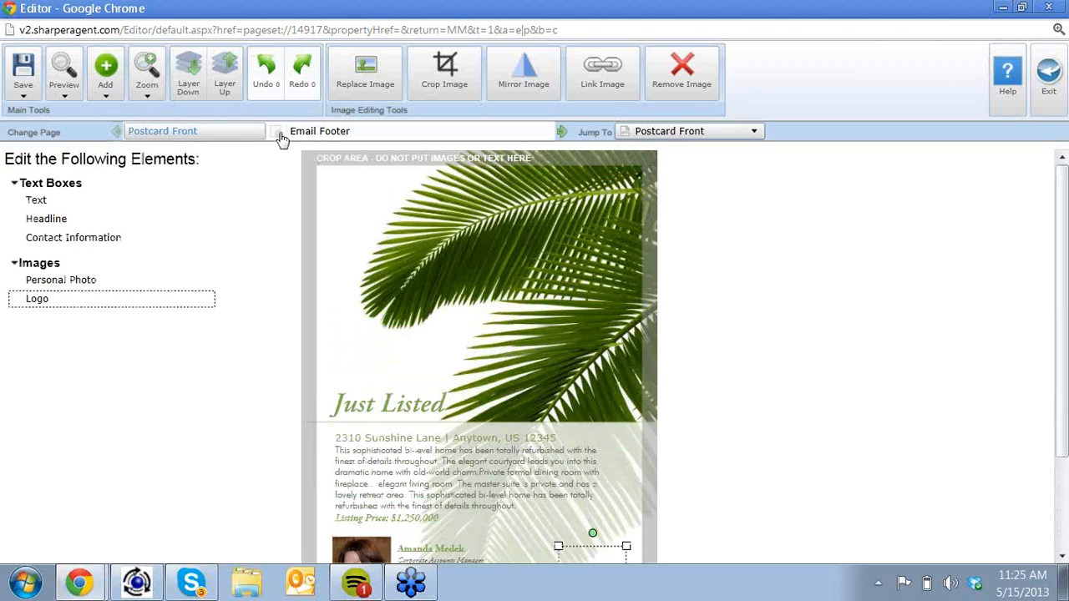
# View the Palm Leaves postcard's Email Footer page and return to the Postcard Front.
pyautogui.click(325, 135)
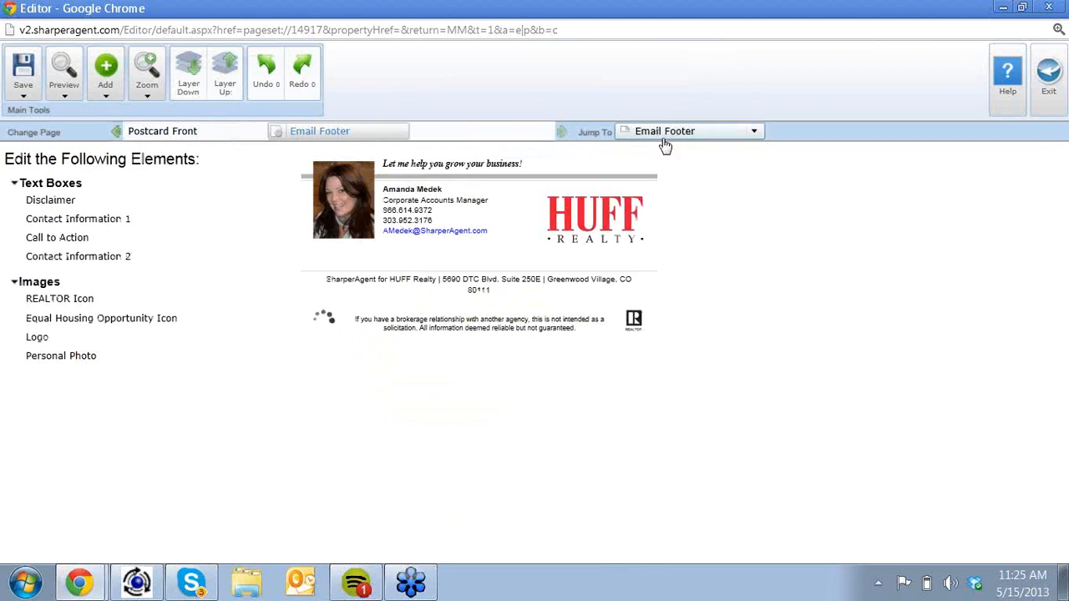
pyautogui.click(733, 137)
pyautogui.click(735, 138)
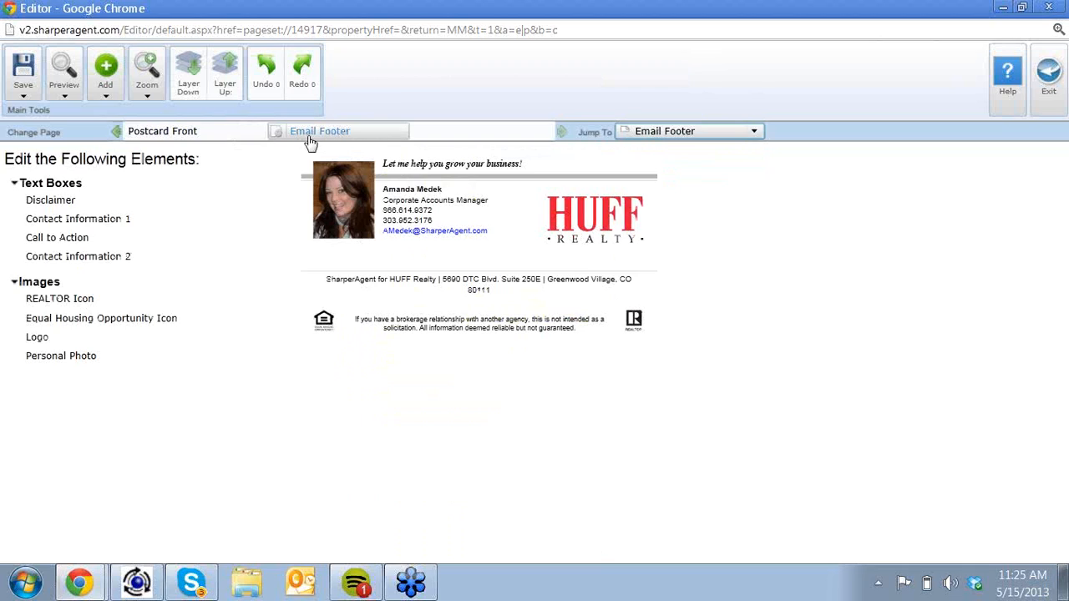
pyautogui.click(175, 133)
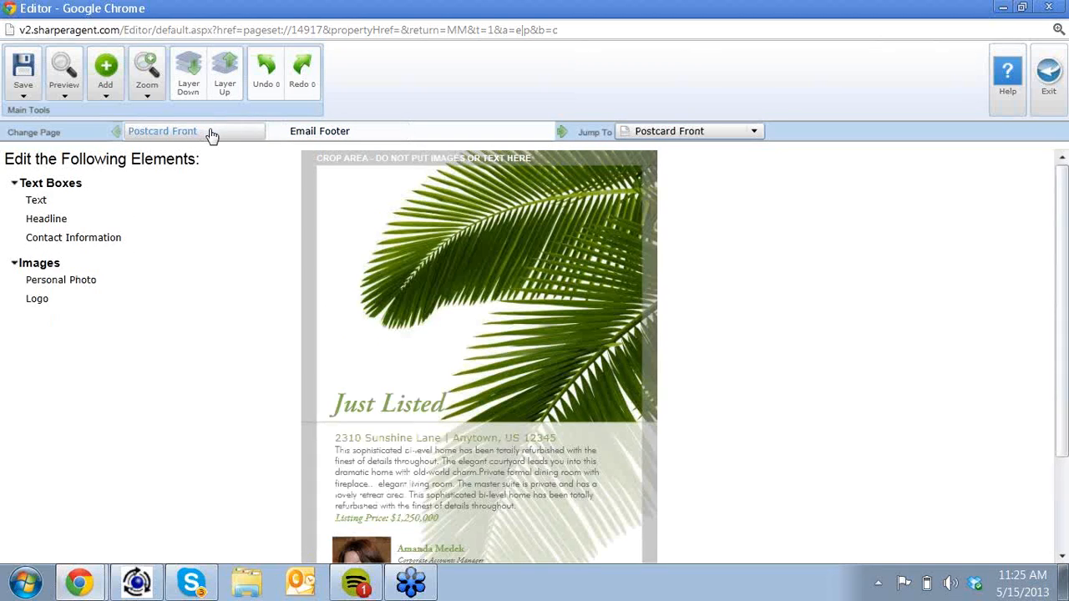
# Exit the Palm Leaves postcard and open the 8.5 x 5.5 Metro 2-Photo (Sangria) postcard for editing.
pyautogui.click(1045, 82)
pyautogui.click(493, 465)
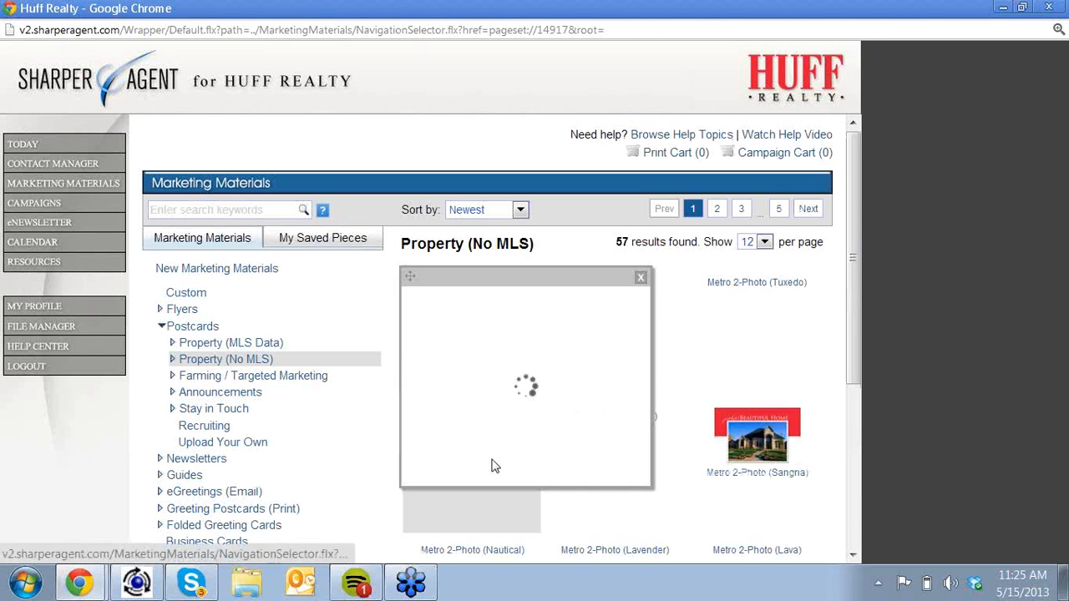
pyautogui.click(641, 278)
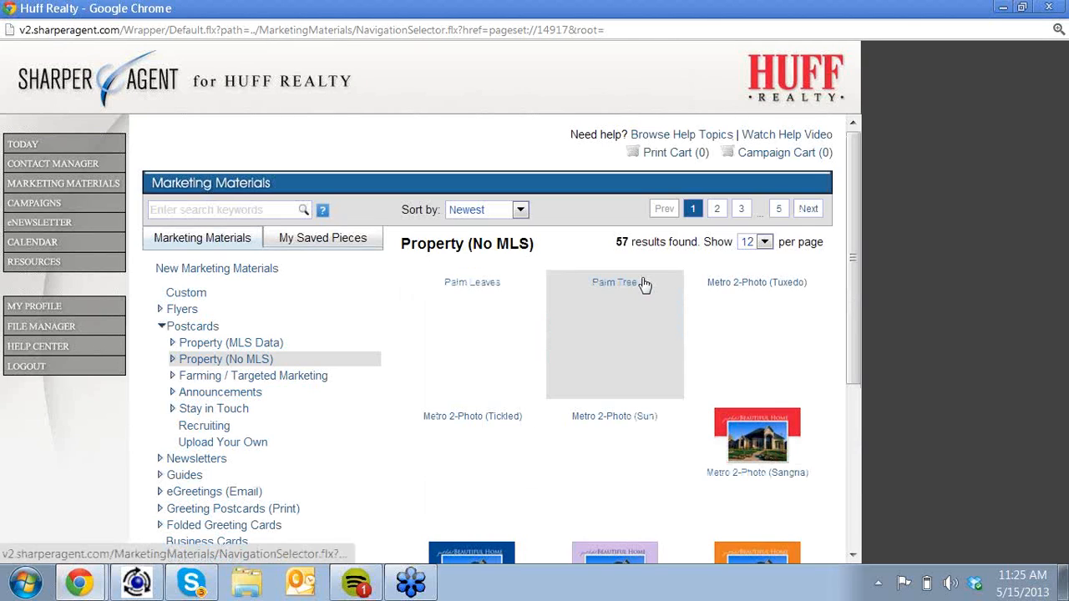
pyautogui.moveTo(763, 442)
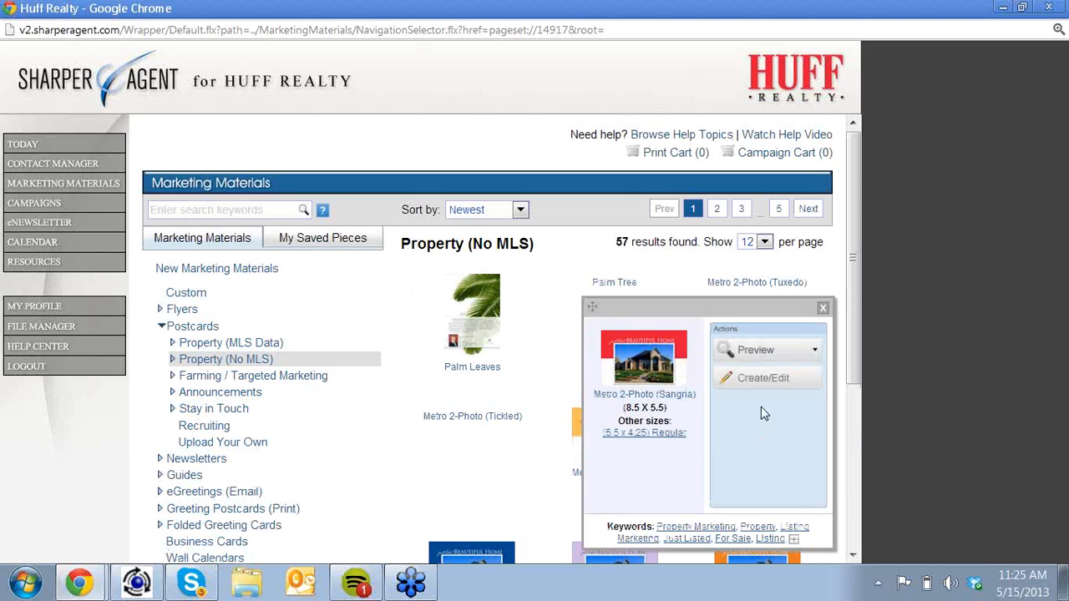
pyautogui.click(758, 380)
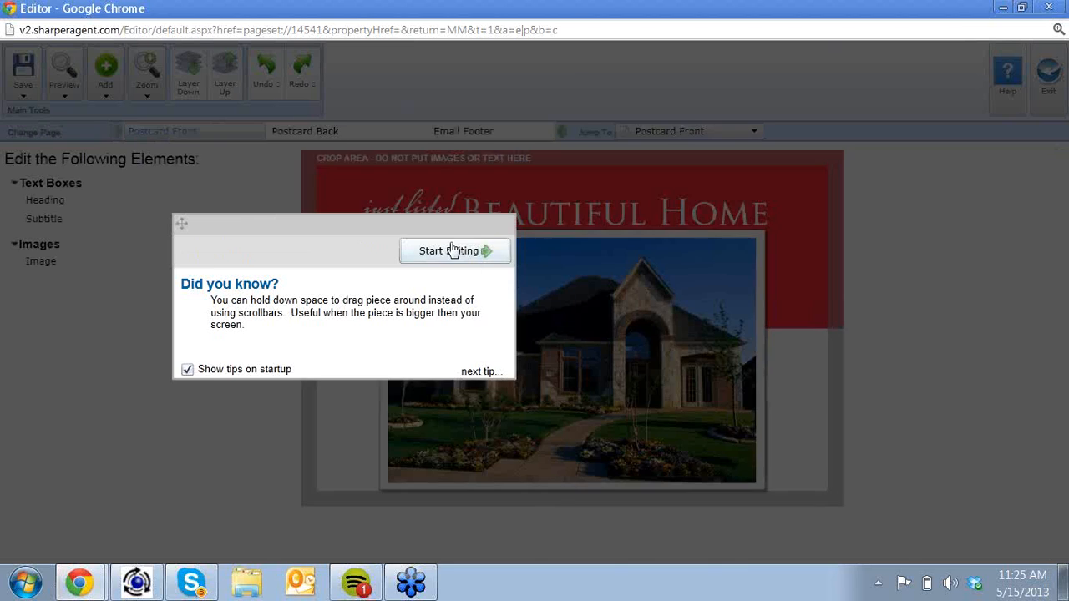
pyautogui.click(453, 248)
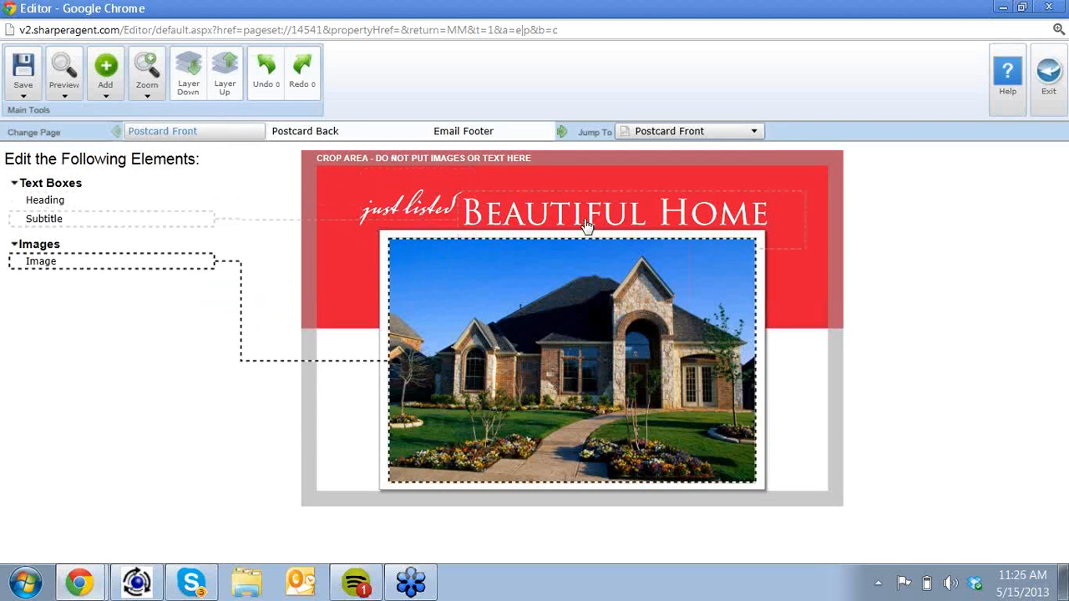
# Compare the layouts of the Sangria postcard's front and back pages.
pyautogui.click(466, 135)
pyautogui.click(339, 131)
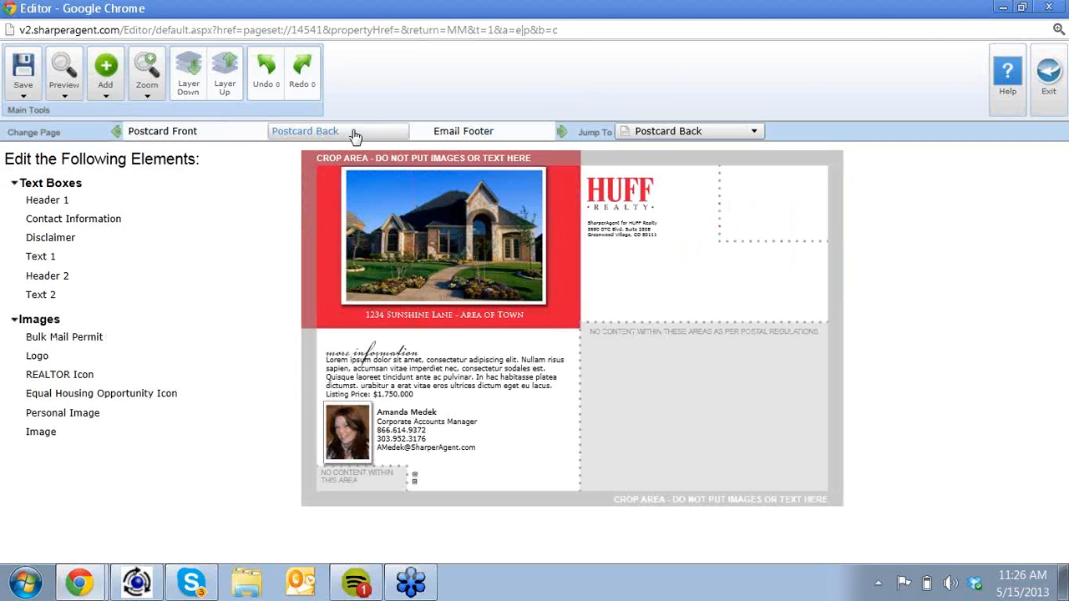
pyautogui.click(167, 134)
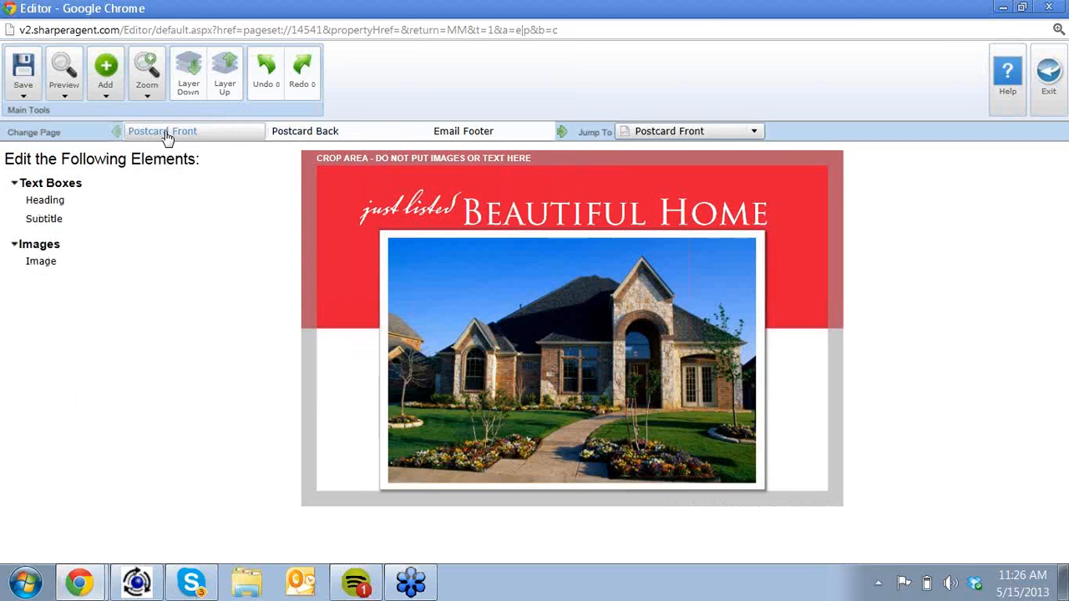
pyautogui.click(326, 132)
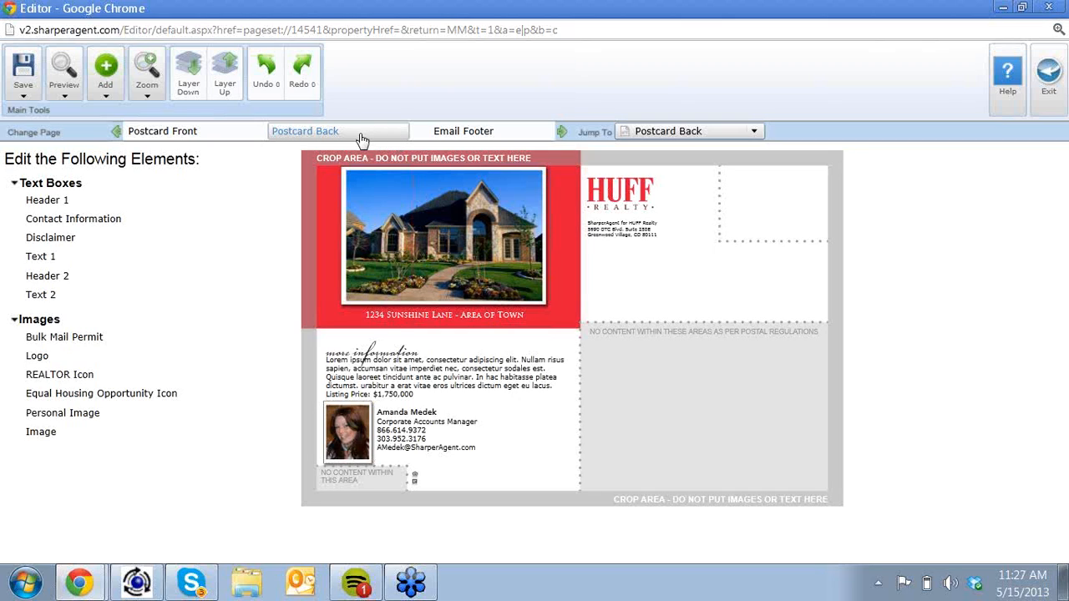
# Load the prebuilt Team Footer [Two Photos] as the postcard's email footer.
pyautogui.click(420, 137)
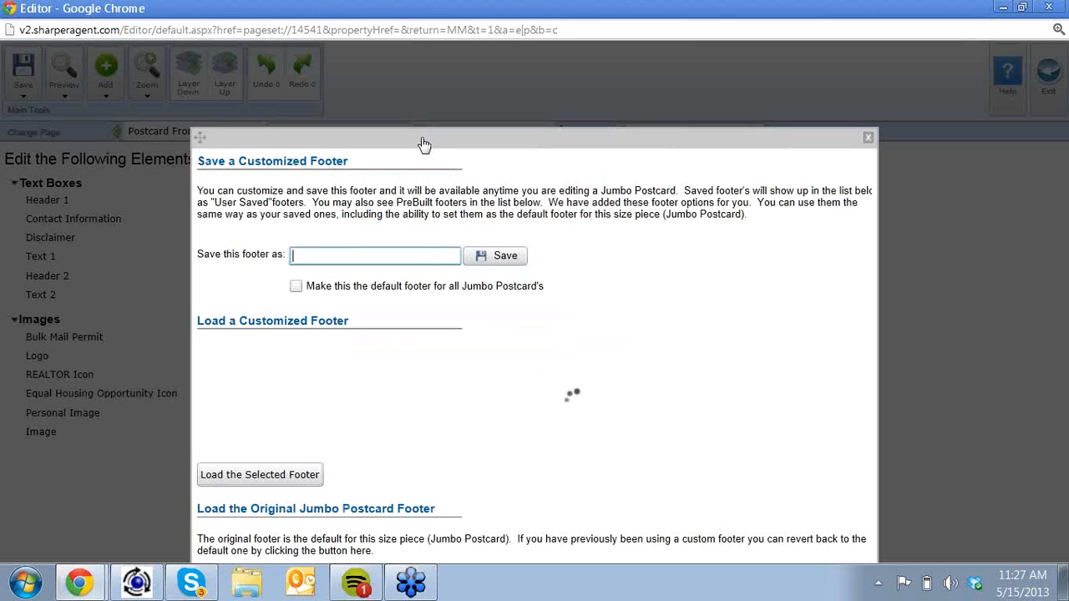
pyautogui.click(325, 422)
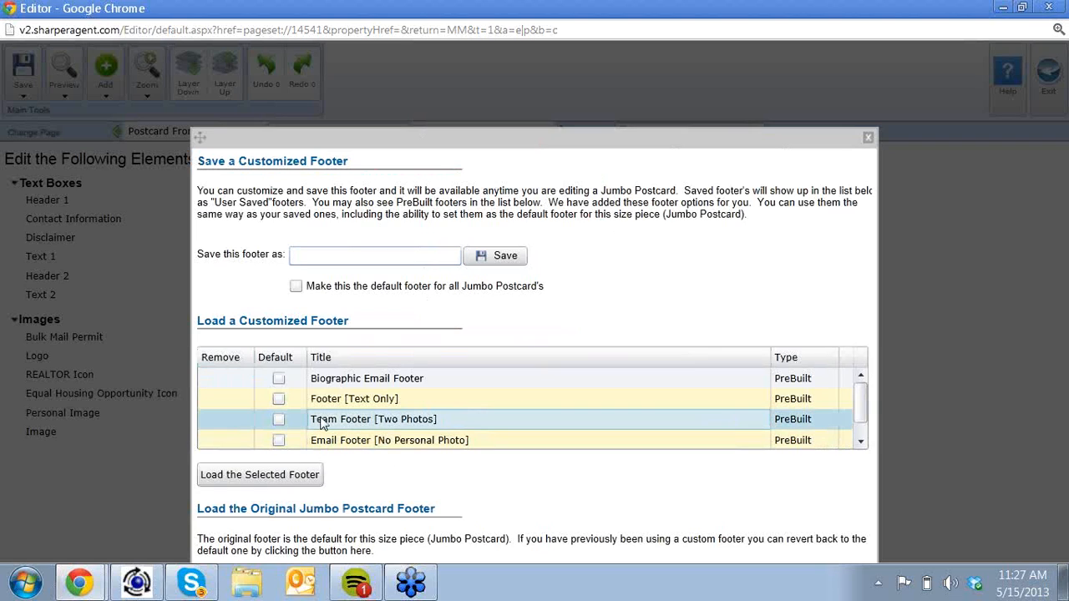
pyautogui.doubleClick(292, 429)
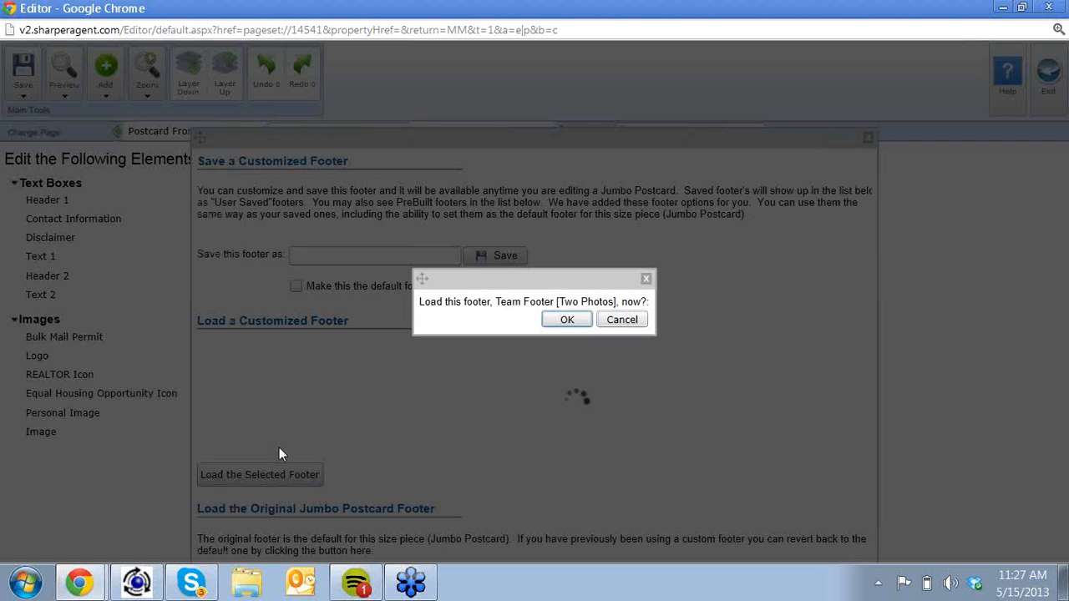
pyautogui.press('Return')
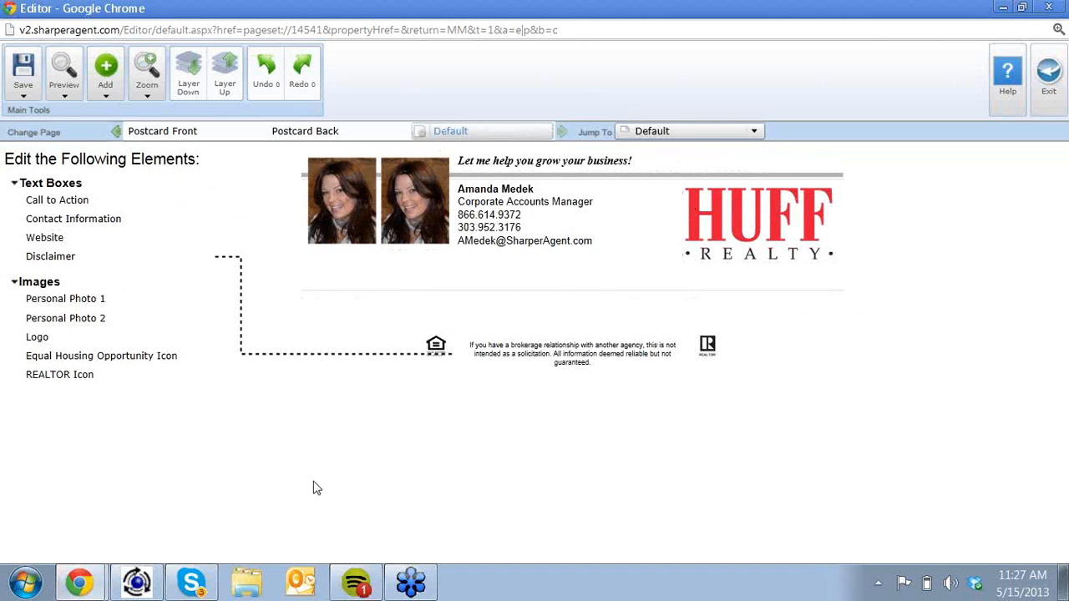
# Save the postcard under a new name made of "just listed" and the property's street address, and exit the editor.
pyautogui.click(22, 97)
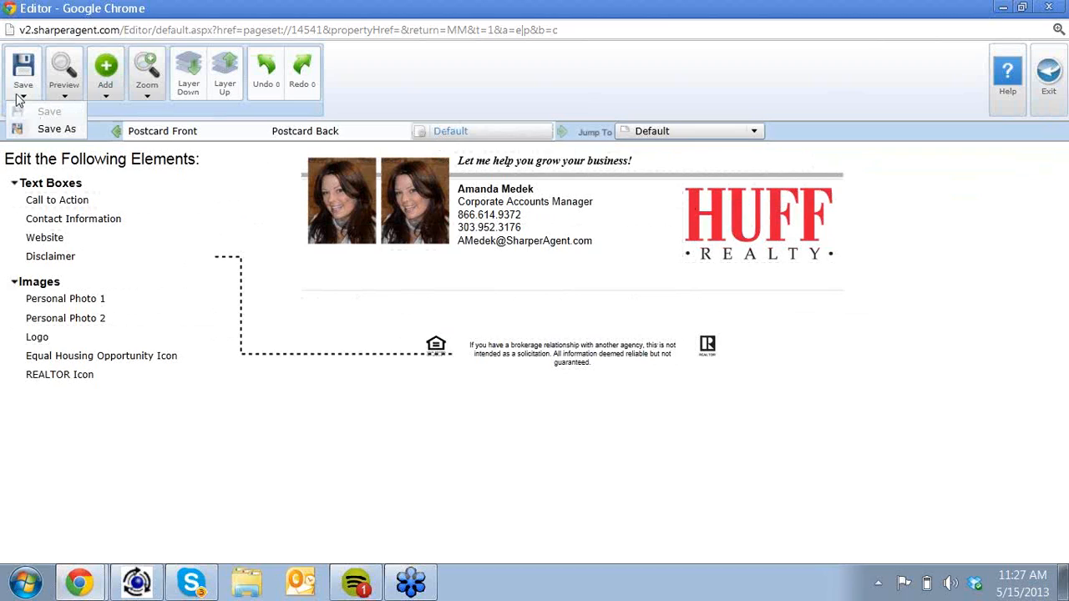
pyautogui.click(55, 130)
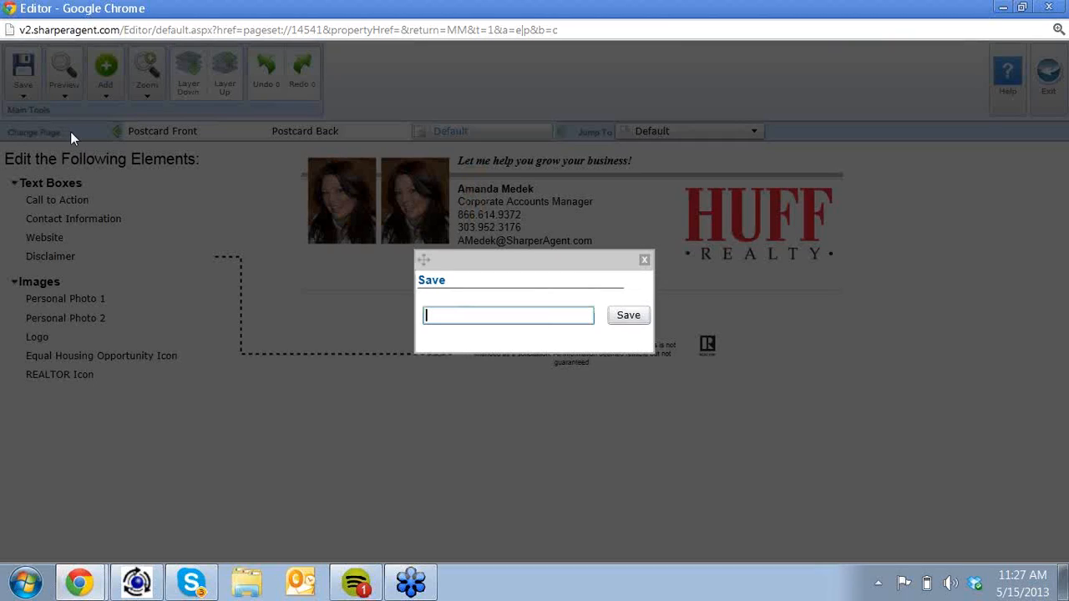
pyautogui.write('just listed 1223 main s')
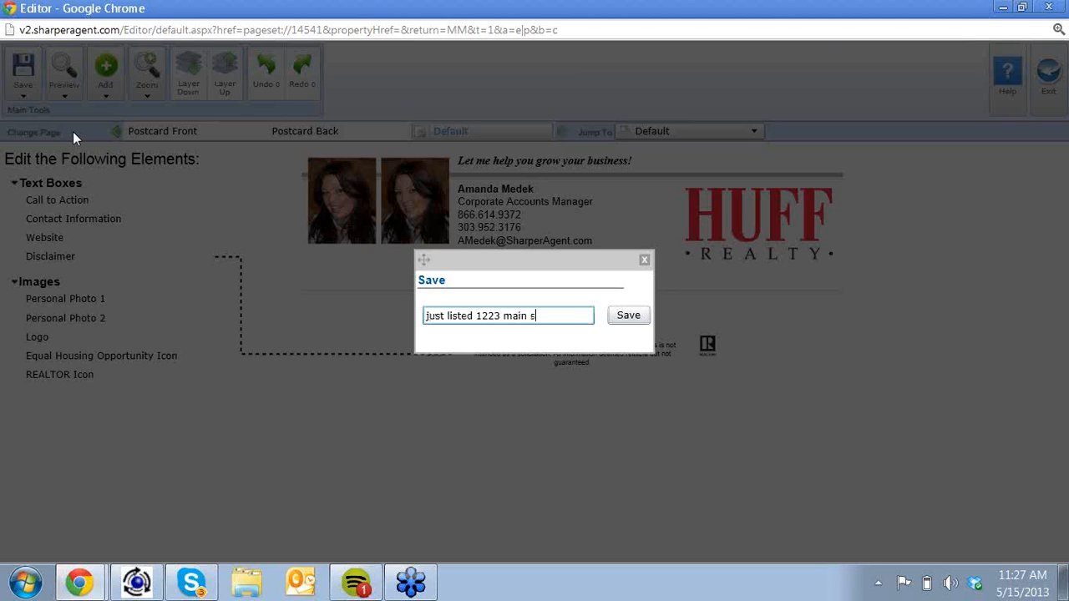
pyautogui.write('treet')
pyautogui.click(630, 322)
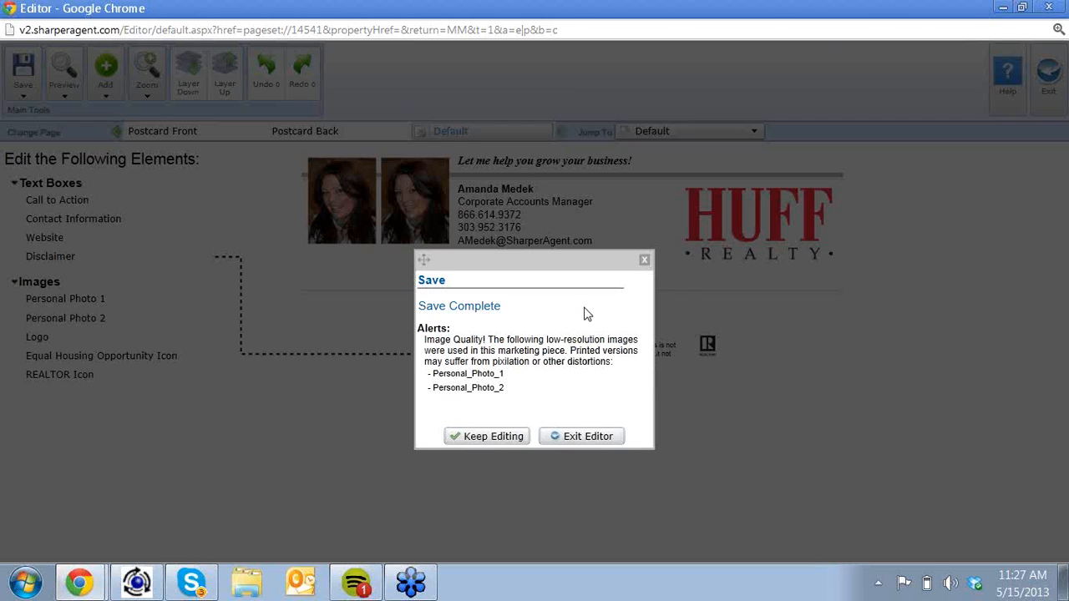
pyautogui.click(586, 435)
# Download the saved postcard's desktop print PDF and open it in Adobe Reader to review its pages.
pyautogui.click(479, 392)
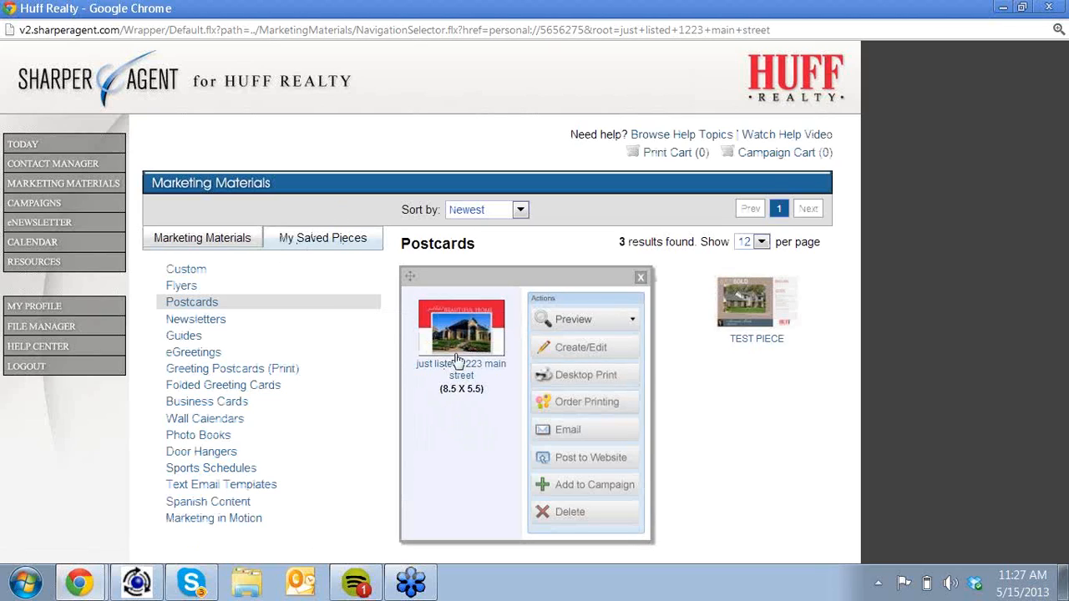
pyautogui.click(611, 382)
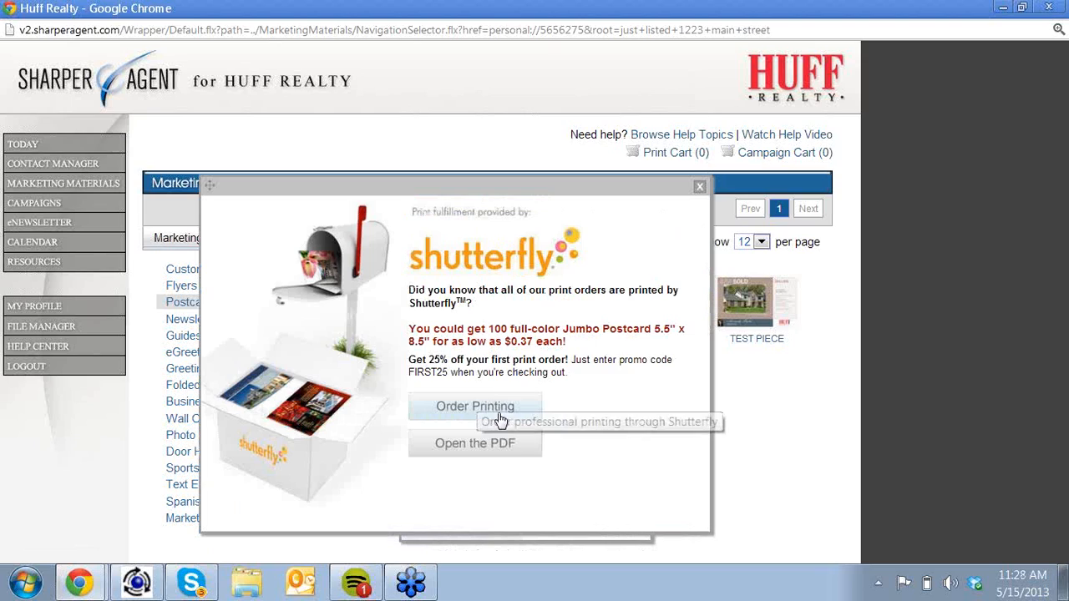
pyautogui.click(451, 447)
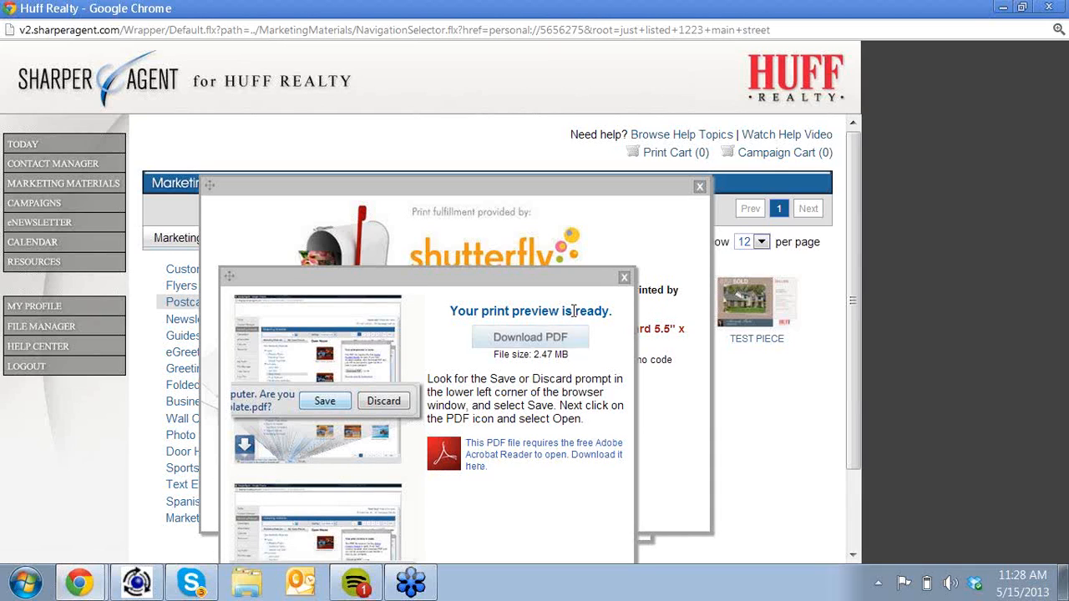
pyautogui.click(502, 334)
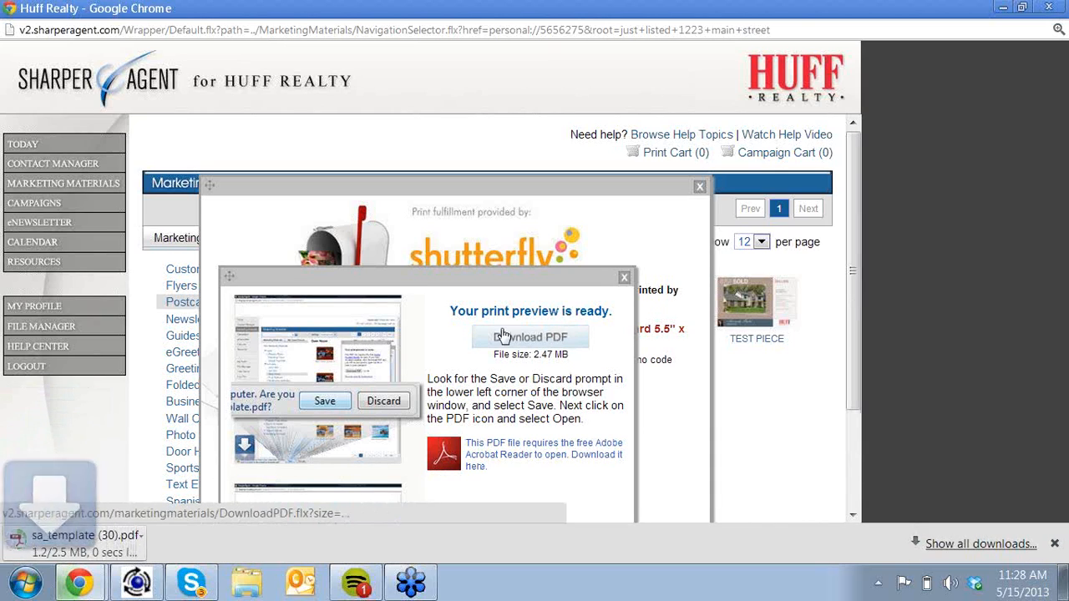
pyautogui.click(119, 546)
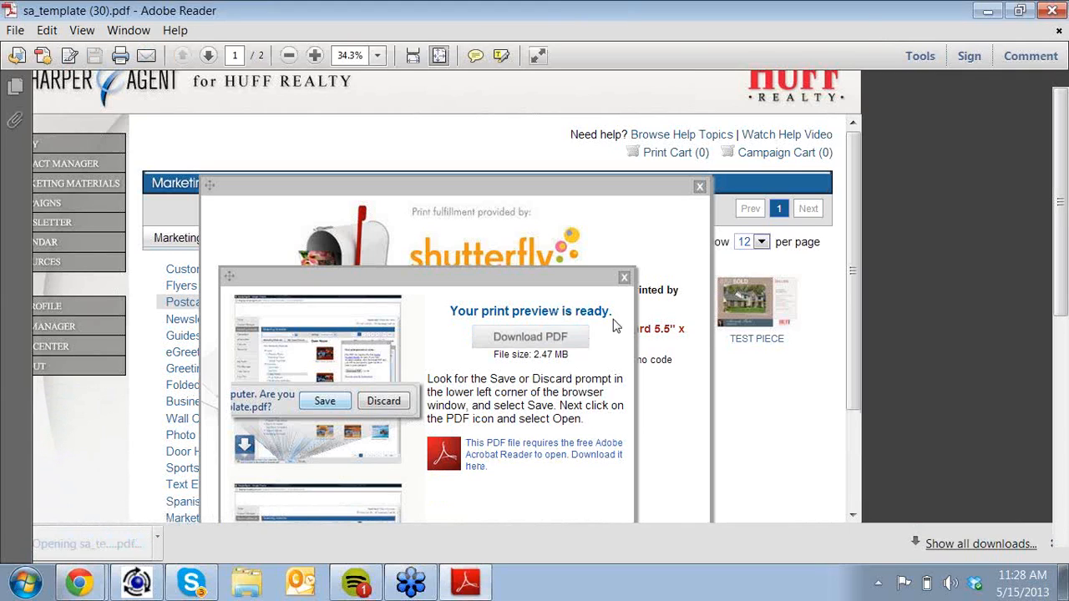
pyautogui.scroll(-5, 616, 326)
pyautogui.scroll(5, 617, 325)
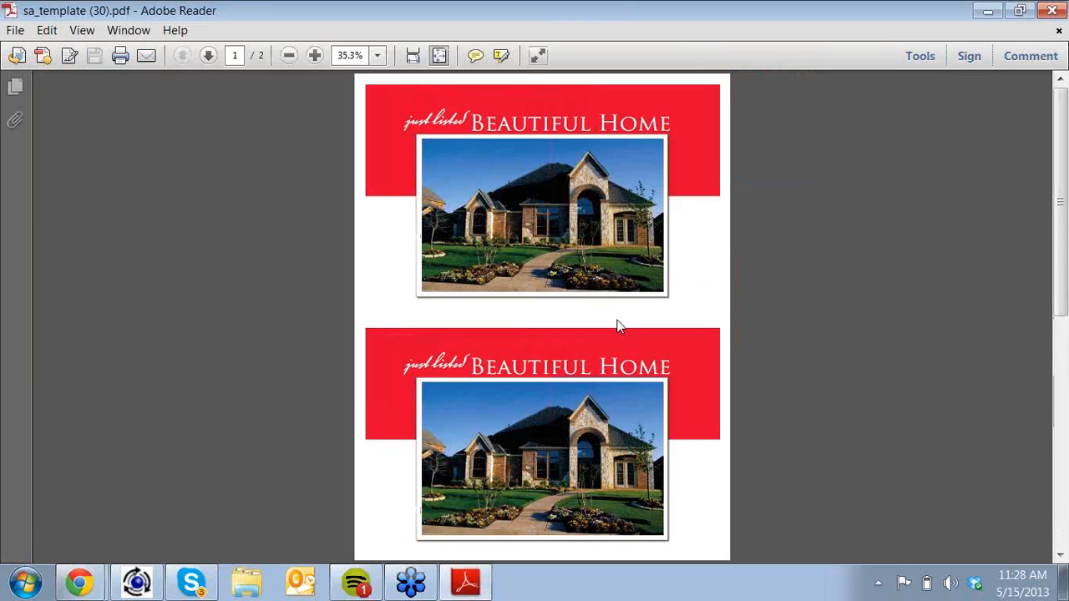
# Close the PDF, and order printing of the saved just listed postcard to review its pricing table in the print cart.
pyautogui.click(1051, 10)
pyautogui.click(624, 278)
pyautogui.click(699, 186)
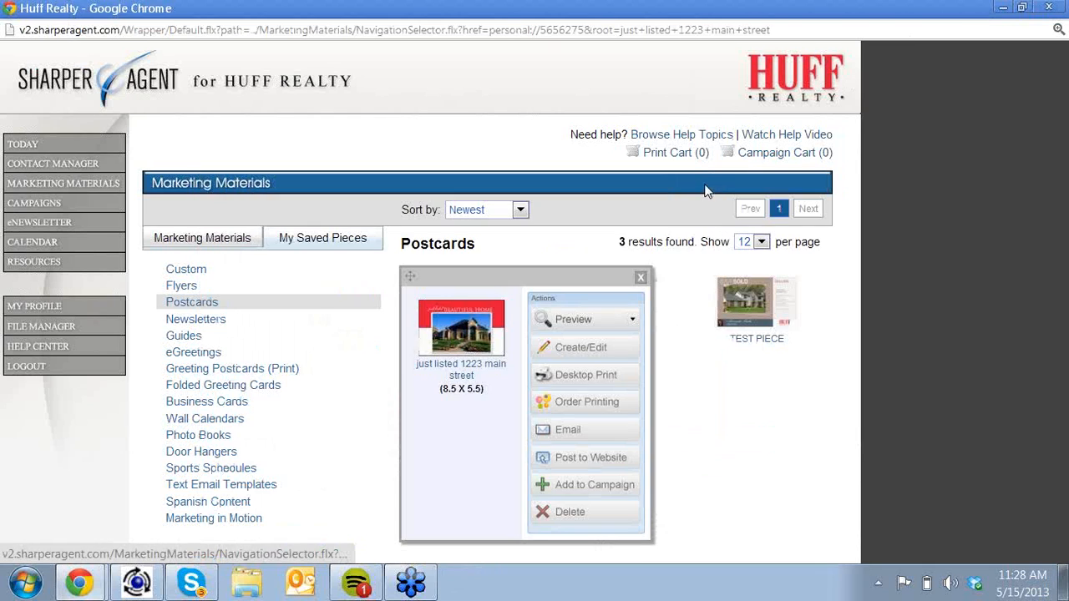
pyautogui.click(467, 404)
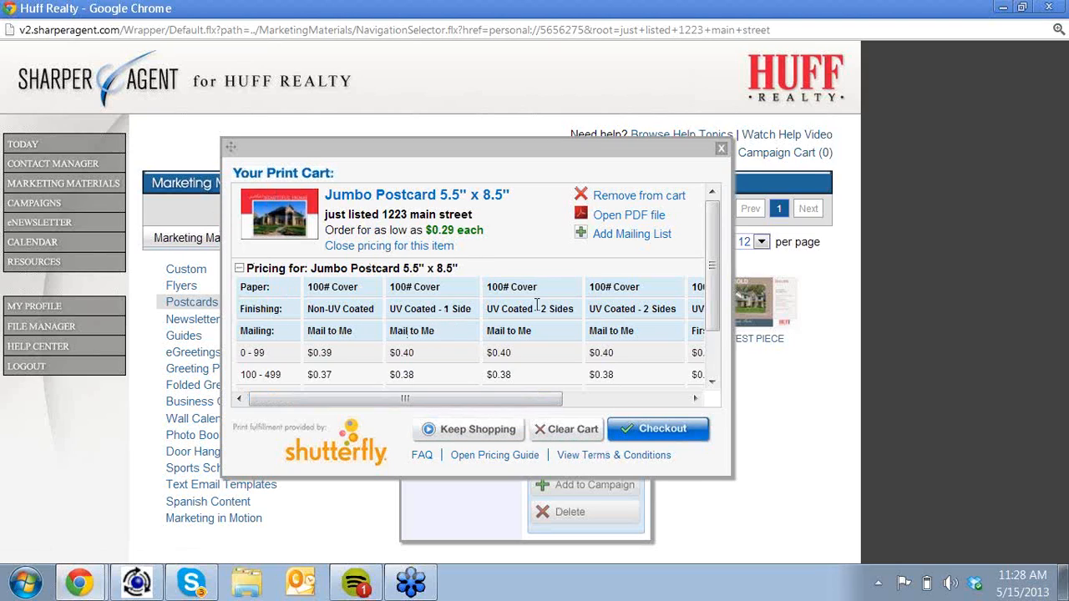
pyautogui.moveTo(713, 247)
pyautogui.mouseDown()
pyautogui.moveTo(713, 297)
pyautogui.moveTo(706, 228)
pyautogui.mouseUp()
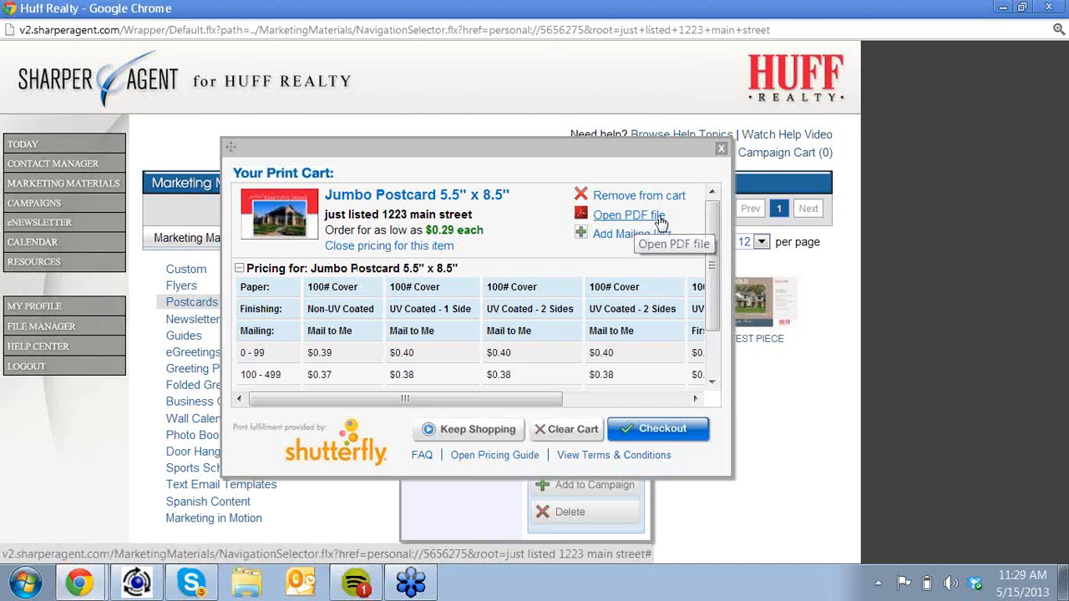
# Review the Add Mailing List options for the postcard in the print cart, then cancel and close the postcard's actions window.
pyautogui.click(620, 240)
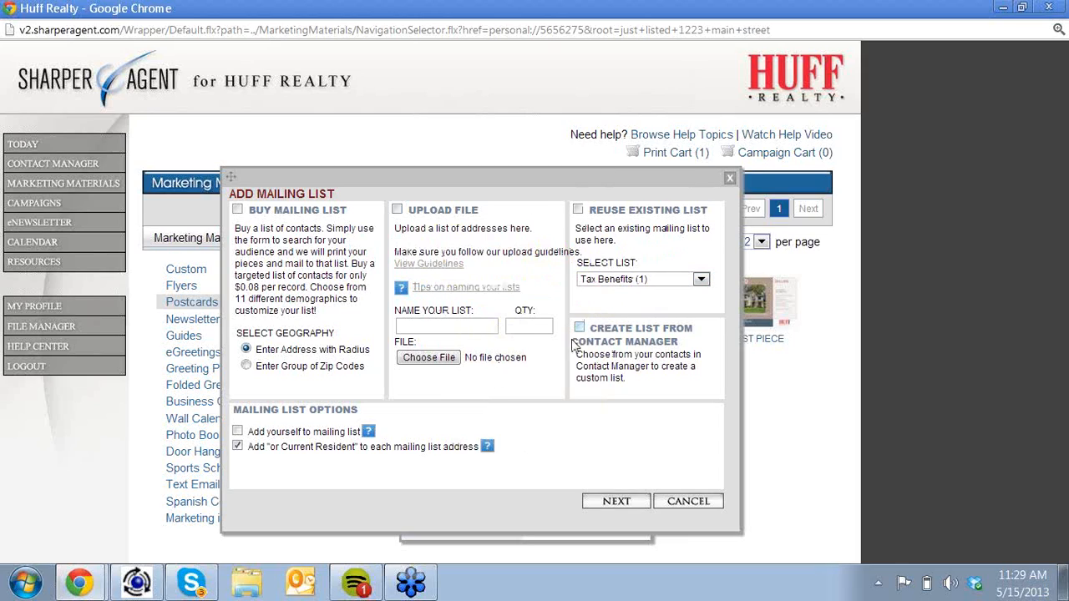
pyautogui.click(690, 502)
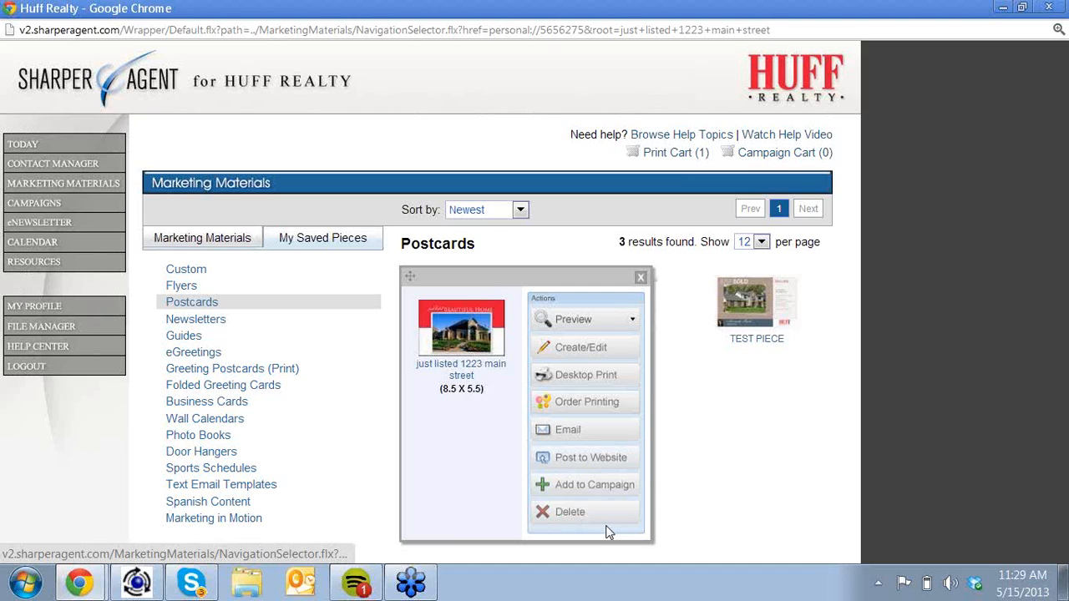
pyautogui.click(641, 278)
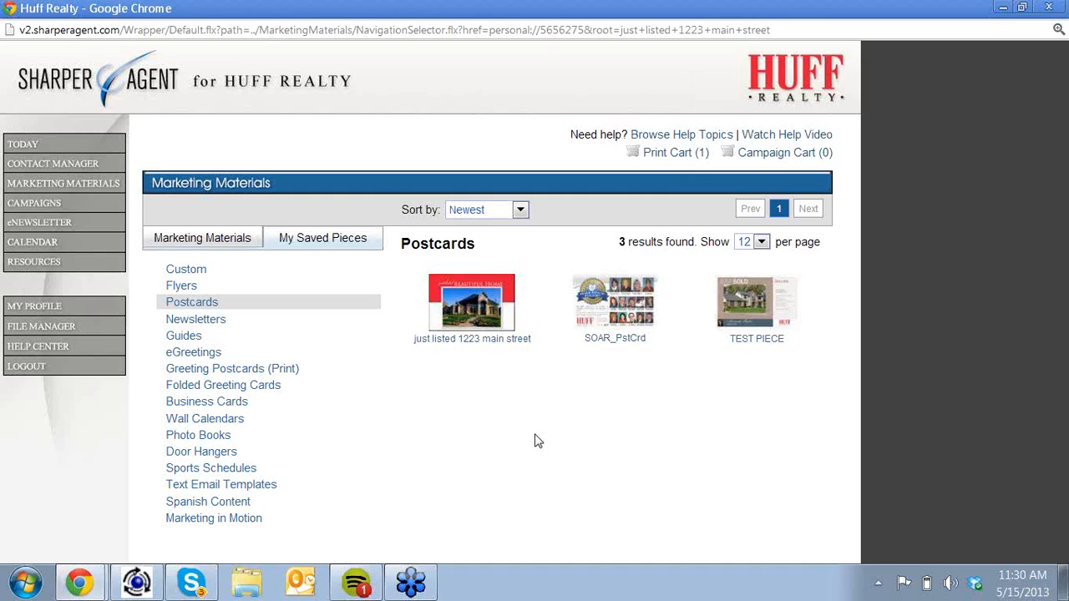
# Open My Profile and highlight the contact's email and first phone number to point out the contact details.
pyautogui.click(33, 306)
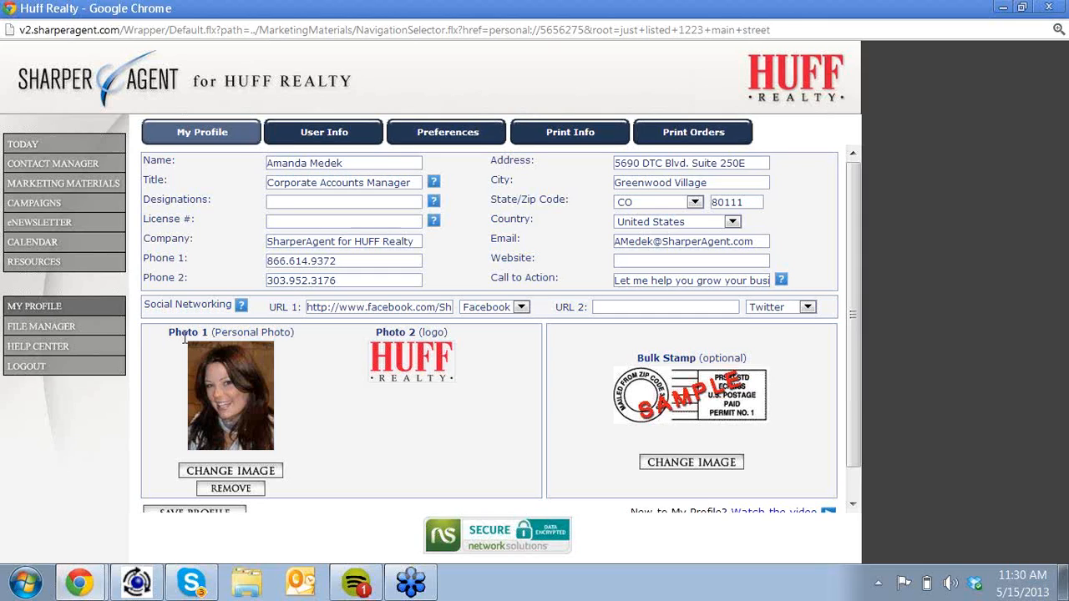
pyautogui.moveTo(766, 240); pyautogui.dragTo(609, 240)
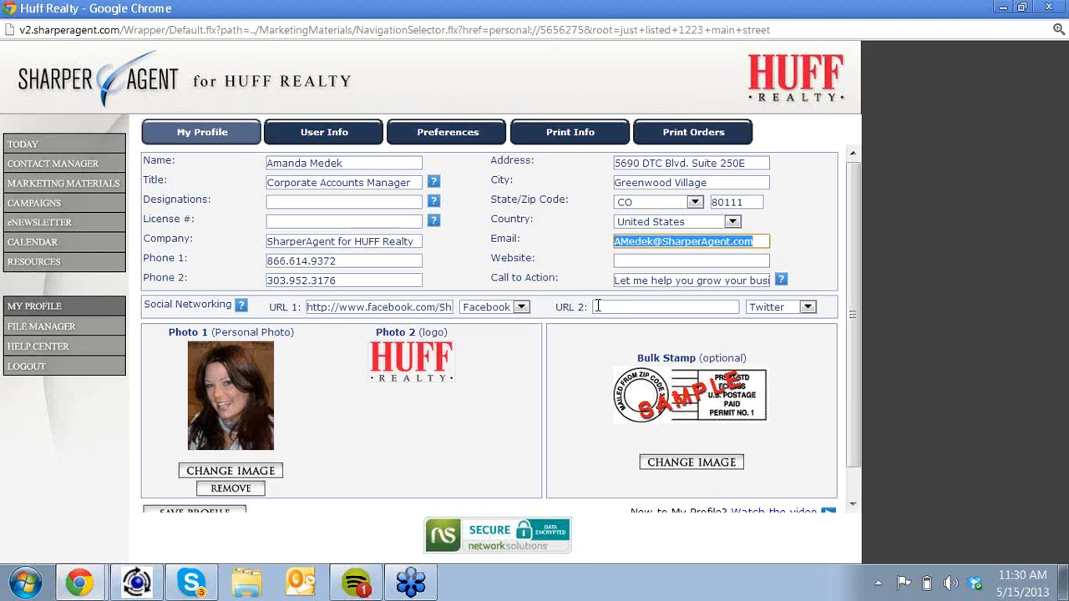
pyautogui.moveTo(369, 261); pyautogui.dragTo(236, 302)
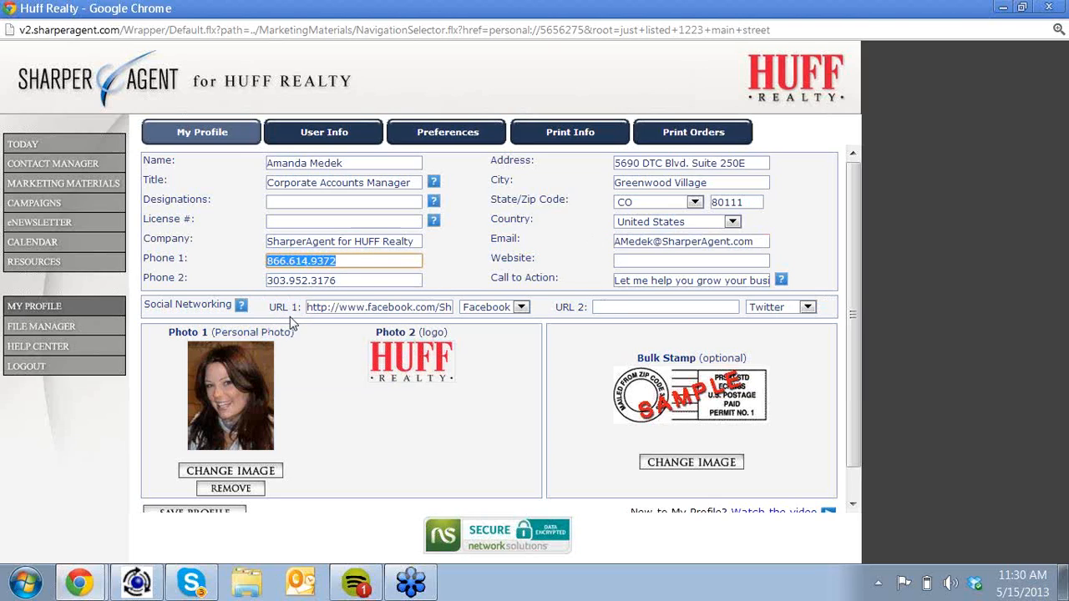